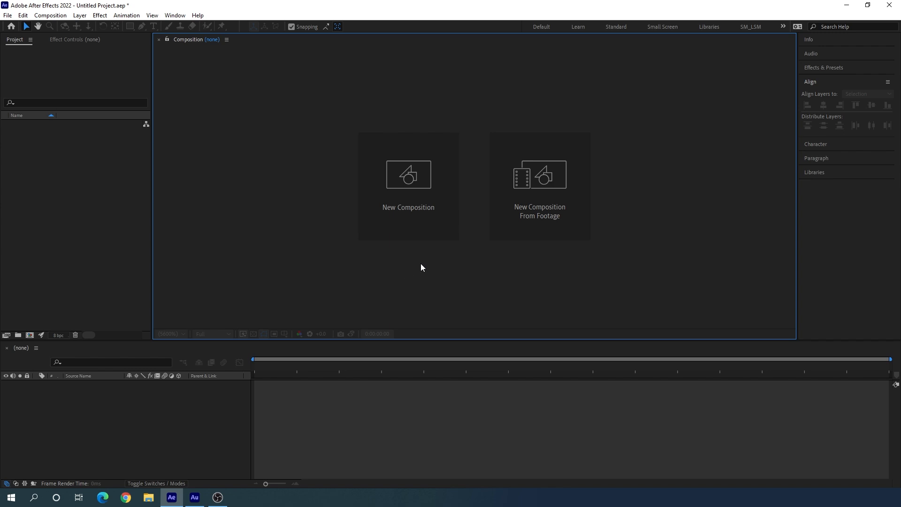
Create a composition named Main at 1920 x 1080, 60 frames per second and six seconds long.
{"action": "left_click", "coordinate": [51, 15]}
{"action": "left_click", "coordinate": [51, 24]}
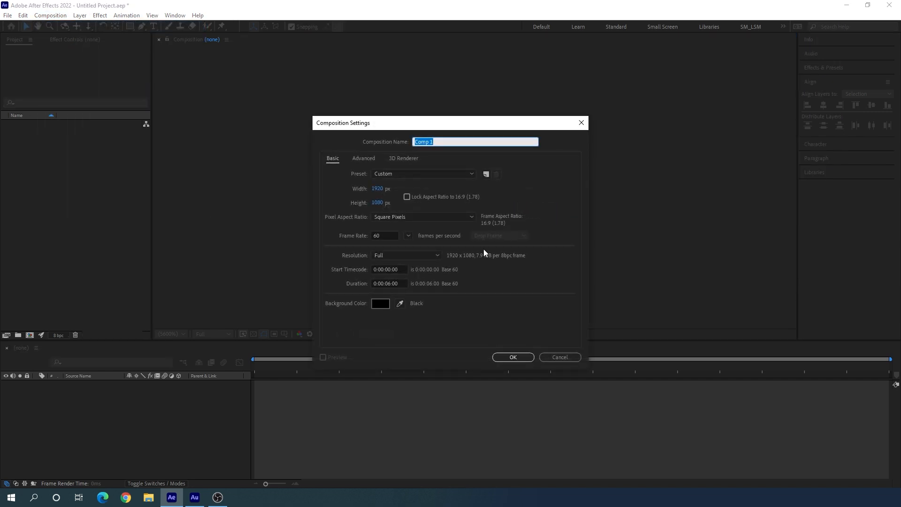
{"action": "key", "text": "BackSpace"}
{"action": "type", "text": "Main"}
{"action": "left_click", "coordinate": [411, 238]}
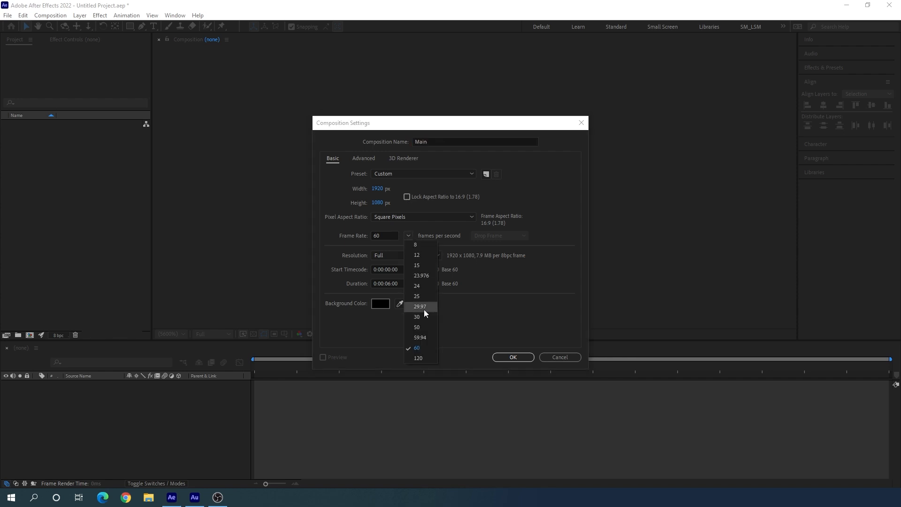
{"action": "left_click", "coordinate": [422, 352]}
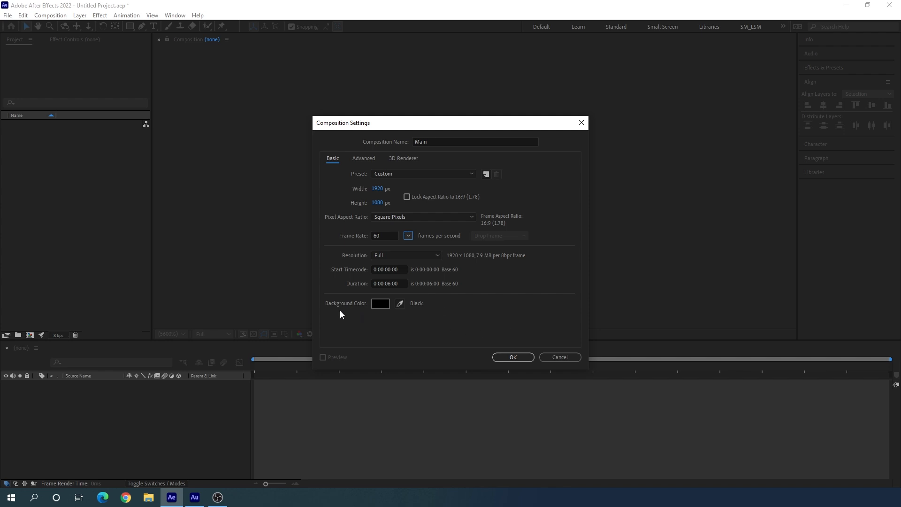
{"action": "left_click", "coordinate": [516, 356]}
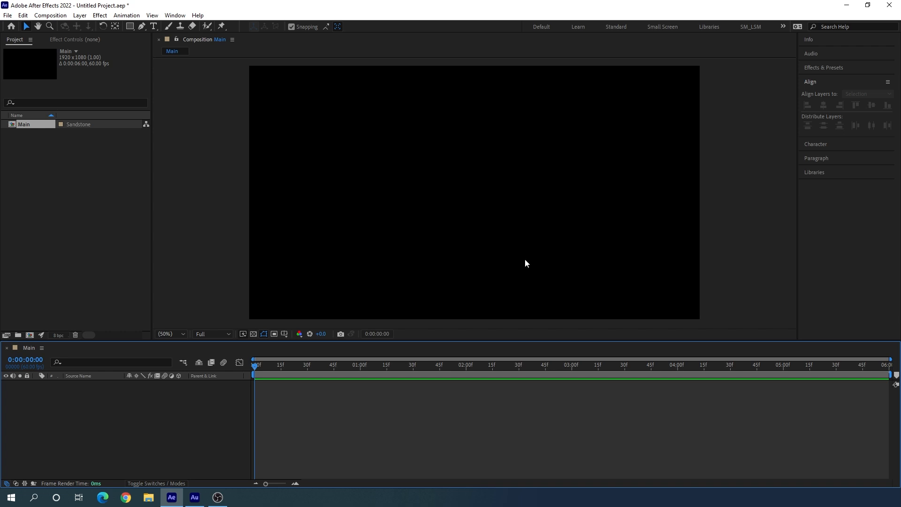
Draw a portrait rectangle about 500 by 782 px near the composition's centre, with a solid white fill and no stroke.
{"action": "left_click", "coordinate": [131, 27]}
{"action": "left_click", "coordinate": [281, 27]}
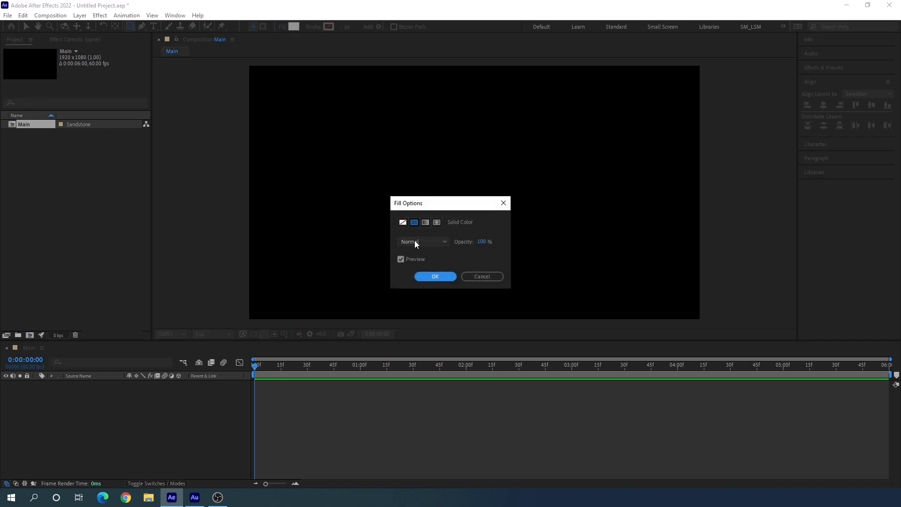
{"action": "left_click", "coordinate": [435, 274]}
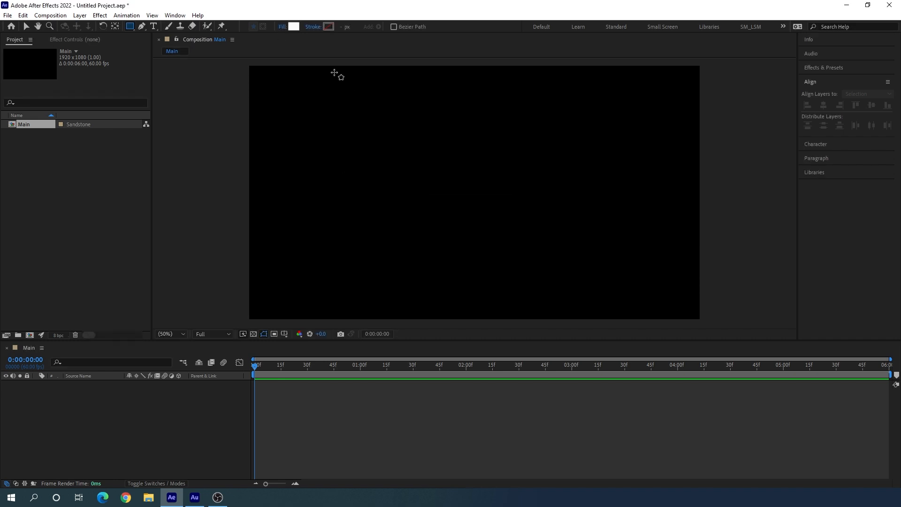
{"action": "left_click", "coordinate": [294, 27]}
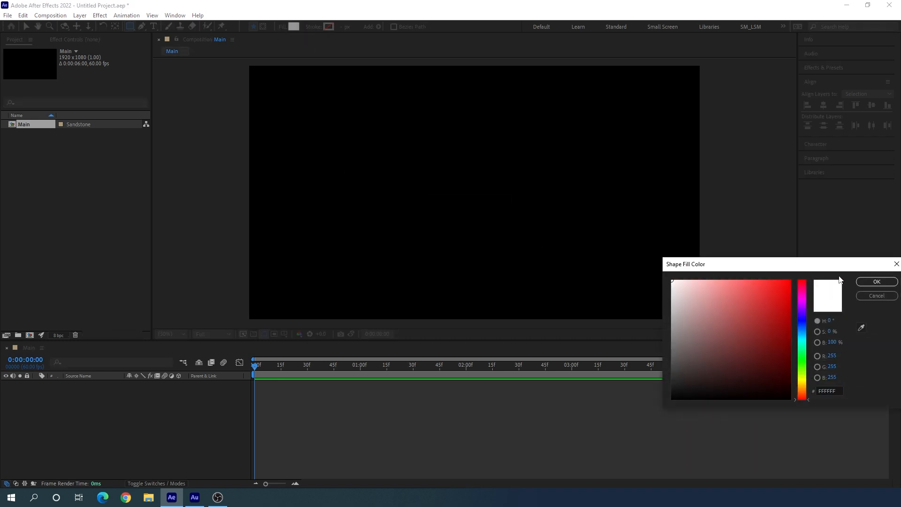
{"action": "left_click", "coordinate": [877, 281]}
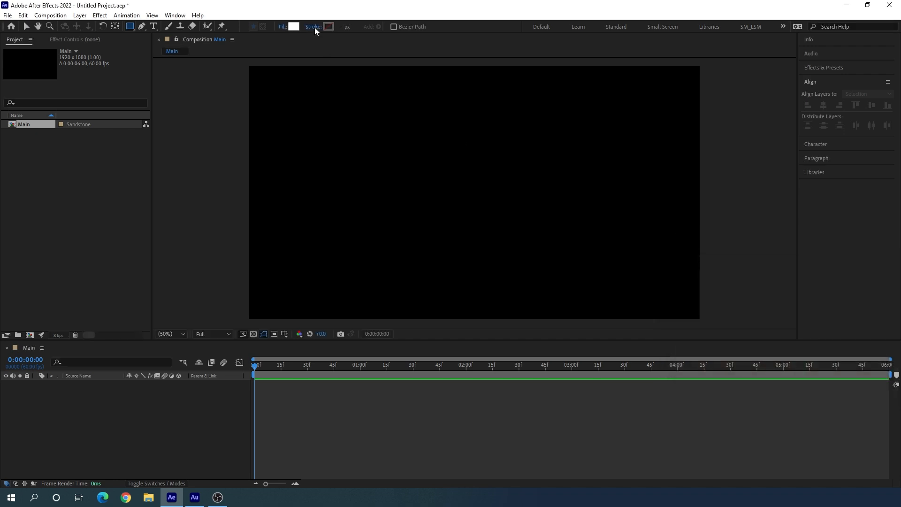
{"action": "left_click", "coordinate": [313, 26]}
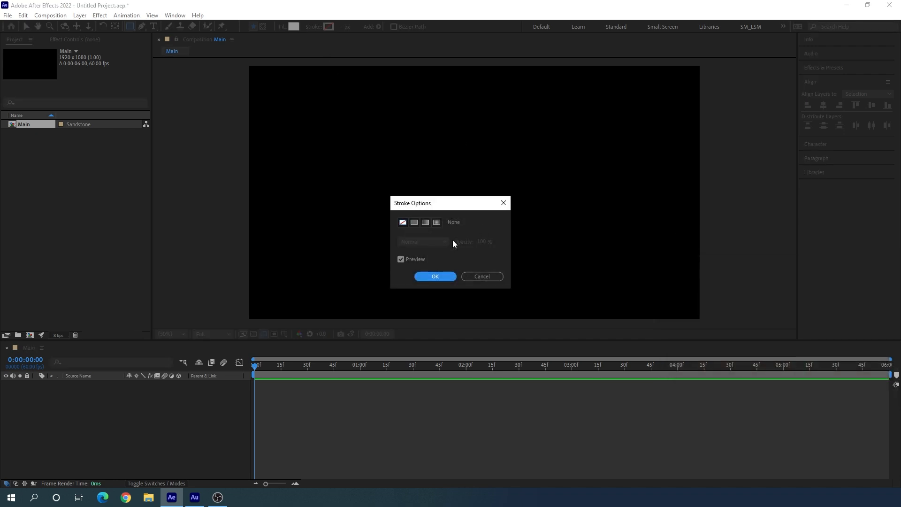
{"action": "left_click", "coordinate": [436, 276]}
{"action": "mouse_move", "coordinate": [420, 107]}
{"action": "left_mouse_down"}
{"action": "mouse_move", "coordinate": [486, 237]}
{"action": "mouse_move", "coordinate": [538, 291]}
{"action": "left_mouse_up"}
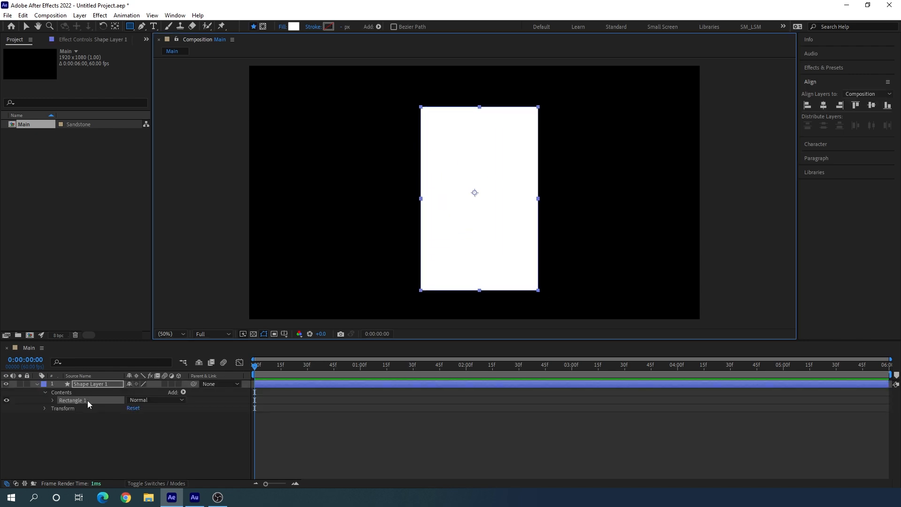
Set the rectangle path's height to 800 and its roundness to 30.
{"action": "left_click", "coordinate": [52, 401]}
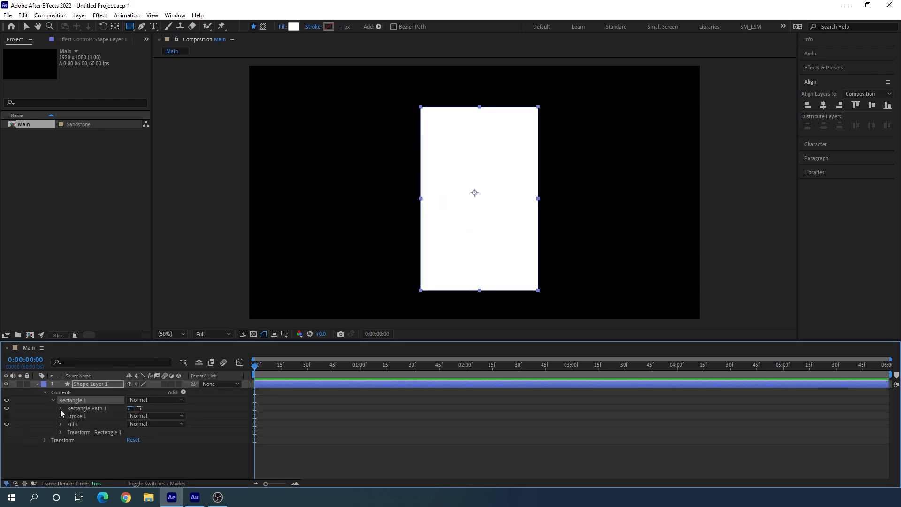
{"action": "left_click", "coordinate": [61, 409]}
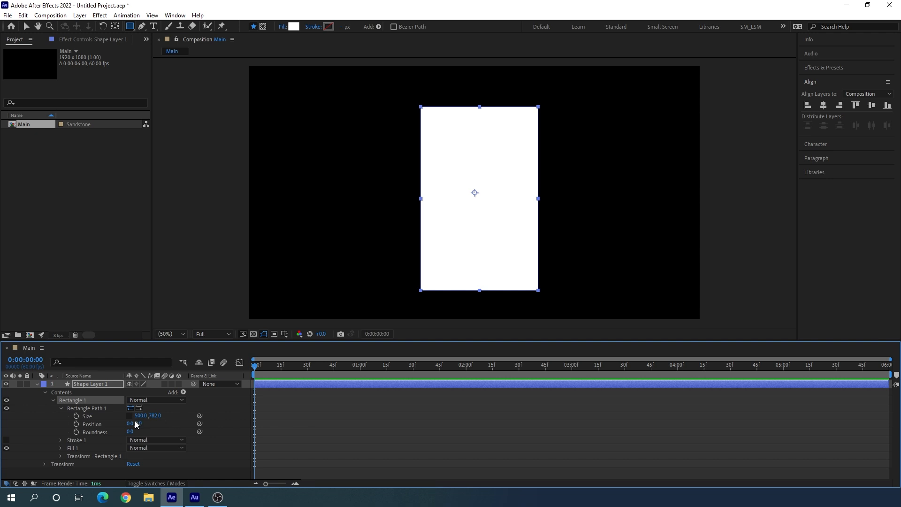
{"action": "left_click", "coordinate": [156, 416]}
{"action": "type", "text": "800"}
{"action": "key", "text": "Return"}
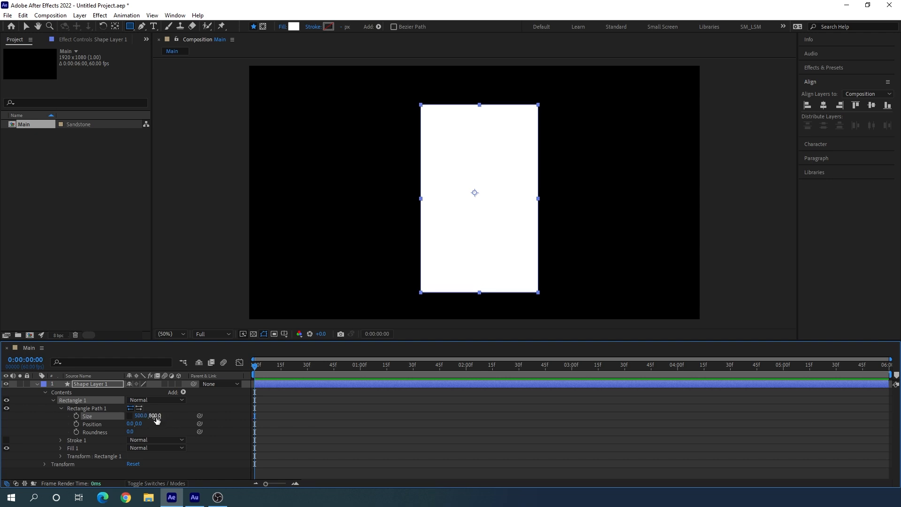
{"action": "left_click", "coordinate": [132, 432]}
{"action": "type", "text": "30"}
{"action": "key", "text": "Return"}
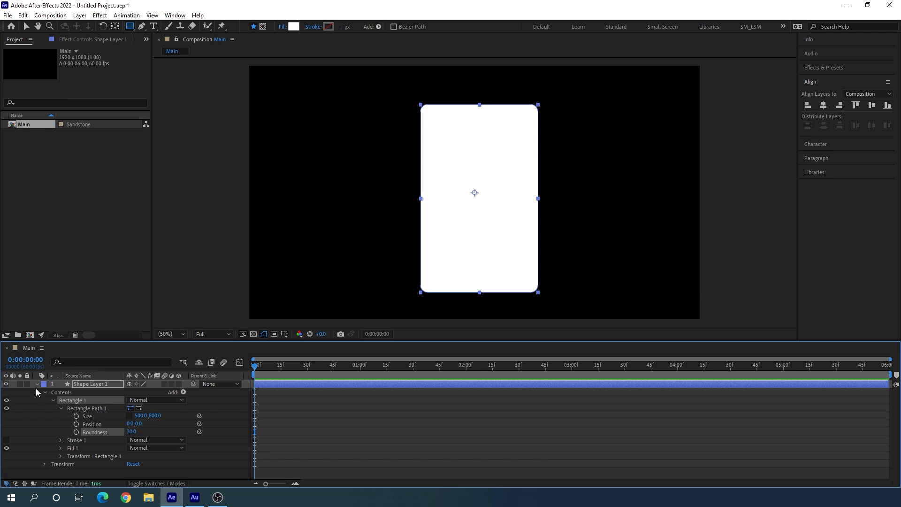
{"action": "left_click", "coordinate": [37, 385]}
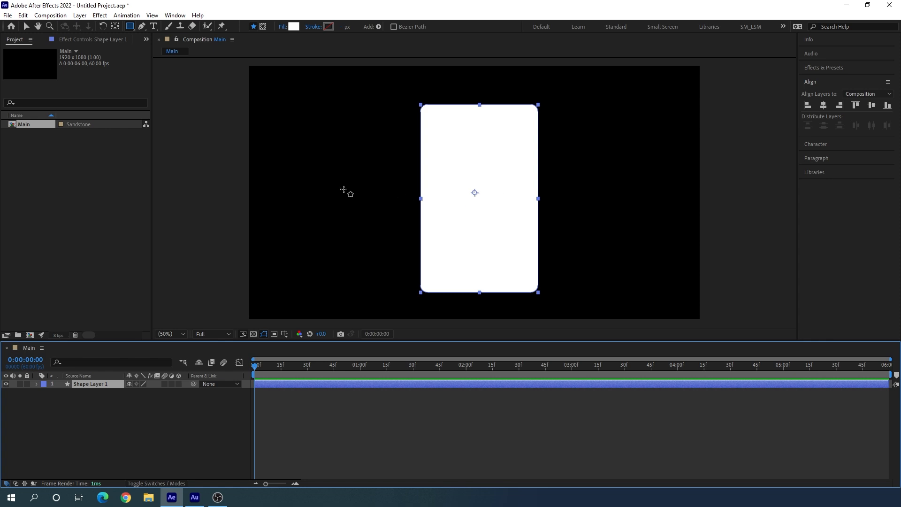
Centre the shape layer's anchor point on the rectangle.
{"action": "left_click", "coordinate": [26, 26]}
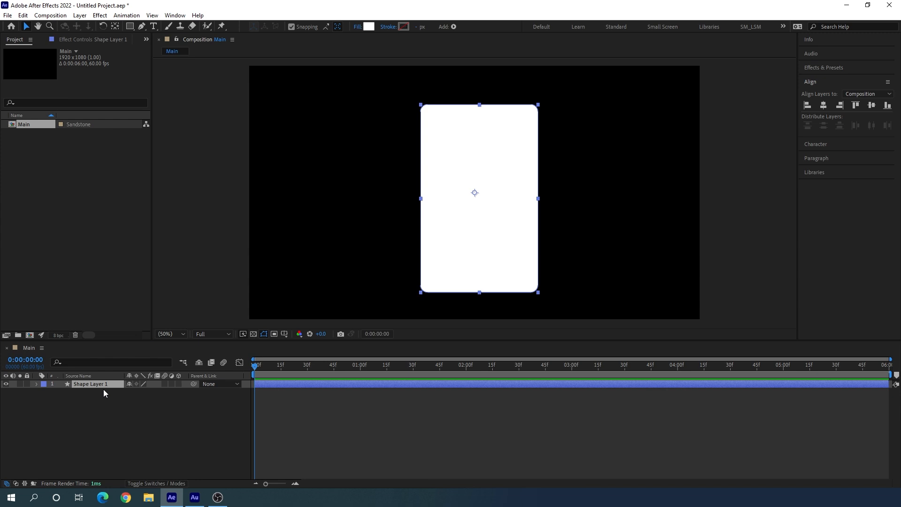
{"action": "left_click", "coordinate": [115, 27]}
{"action": "key", "text": "ctrl+alt+Home"}
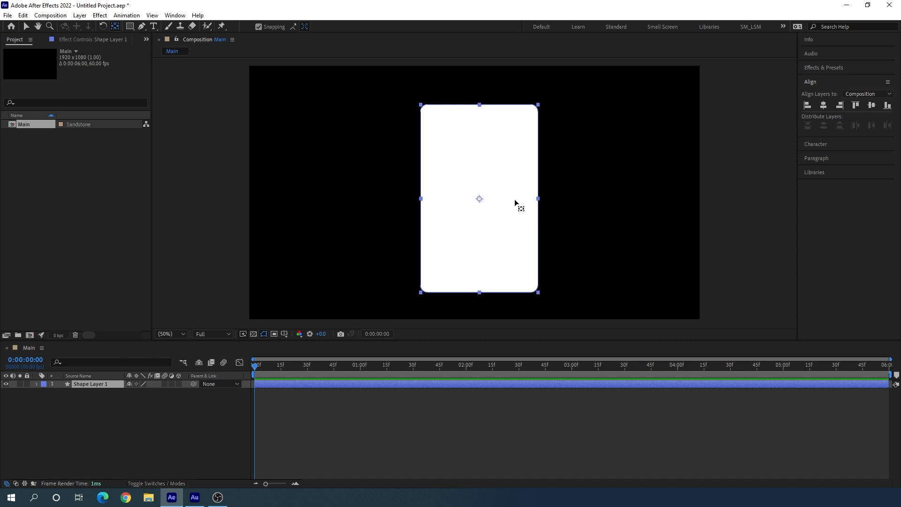
{"action": "left_click", "coordinate": [26, 27]}
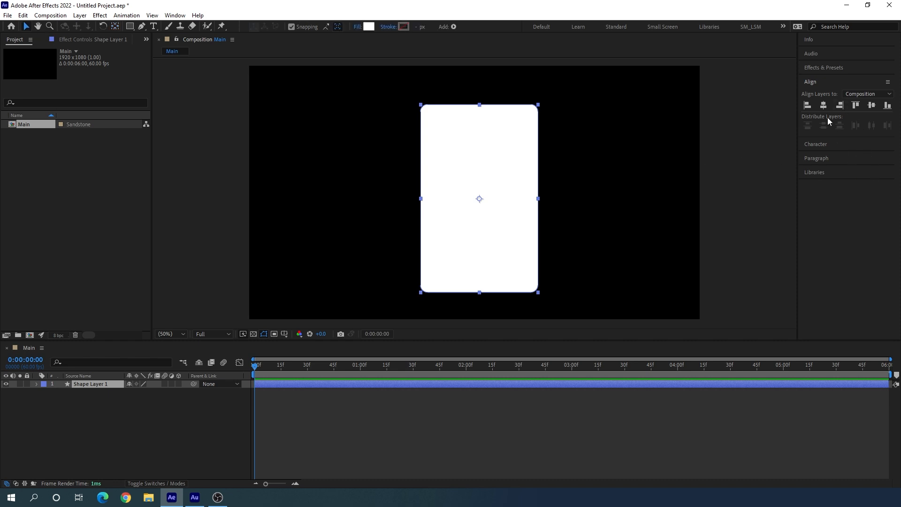
Align the shape layer to the composition's centre both horizontally and vertically.
{"action": "left_click", "coordinate": [175, 16]}
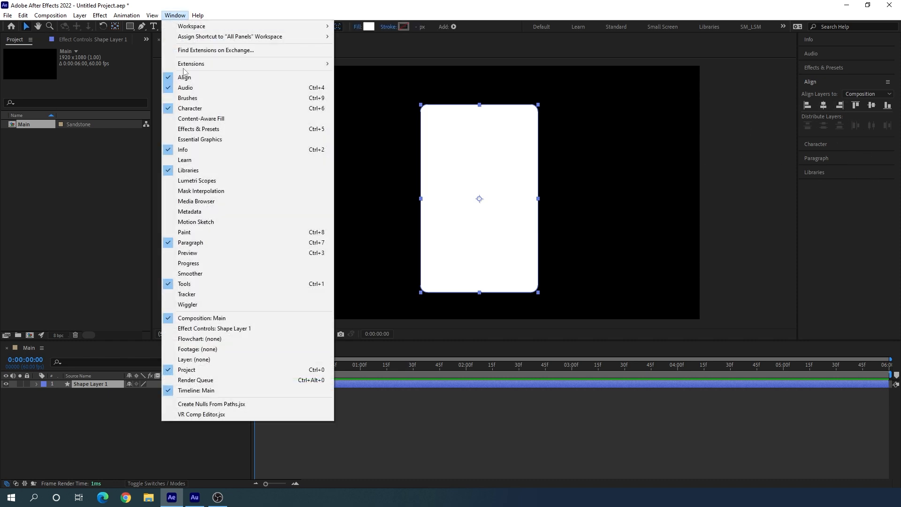
{"action": "left_click", "coordinate": [441, 66]}
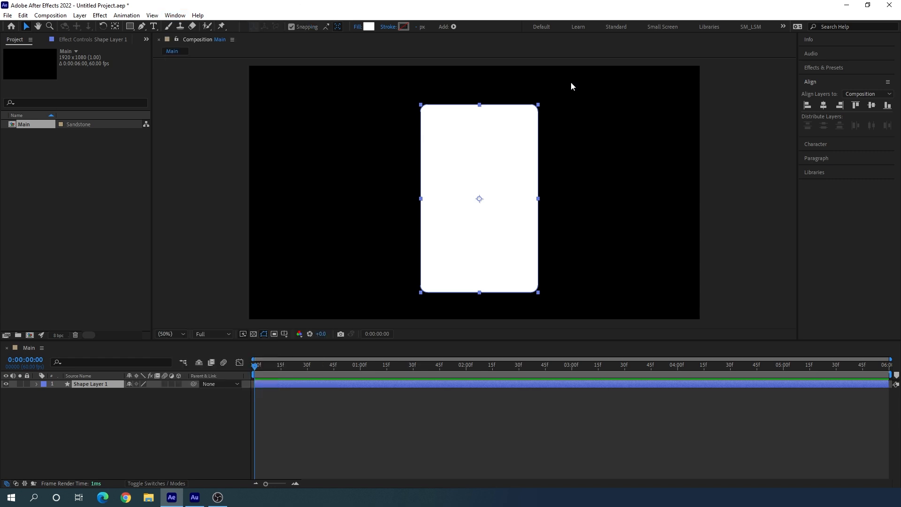
{"action": "left_click", "coordinate": [823, 105]}
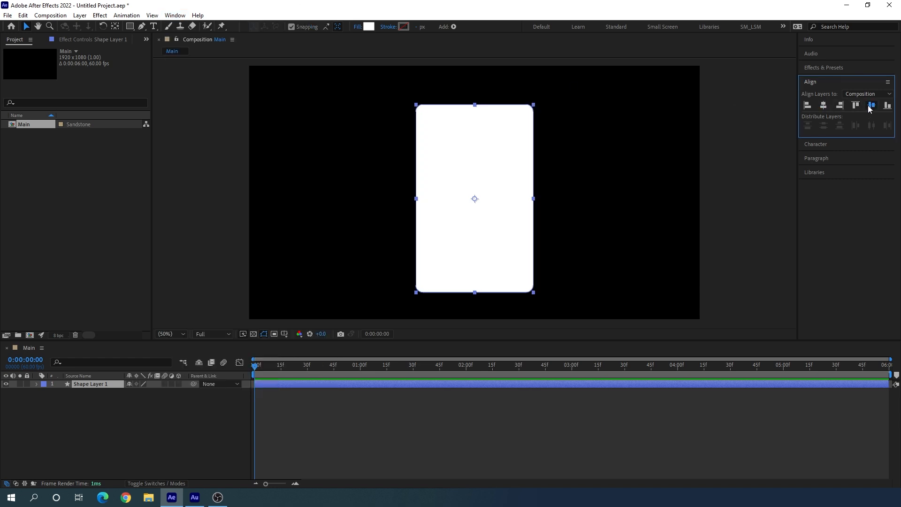
{"action": "left_click", "coordinate": [870, 106]}
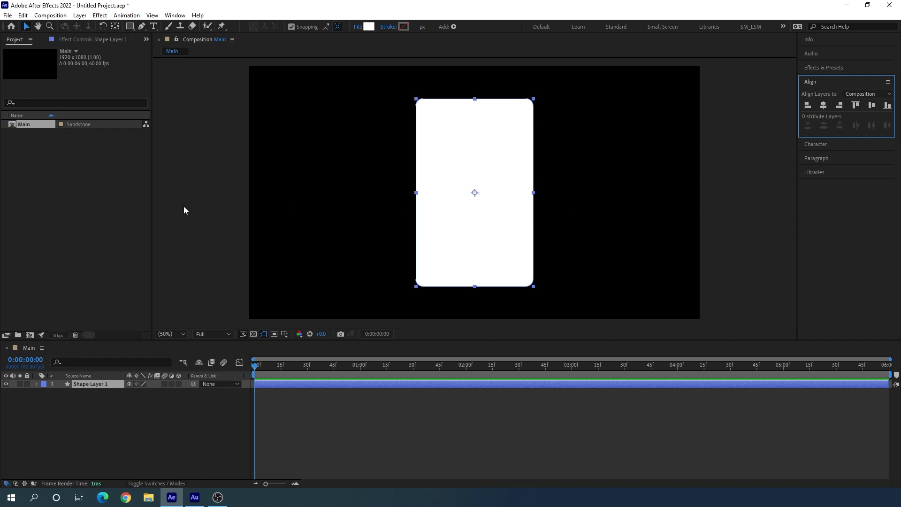
Import the Instagram, Profile pic and Pointer images from the Camera Roll folder as footage.
{"action": "right_click", "coordinate": [57, 171]}
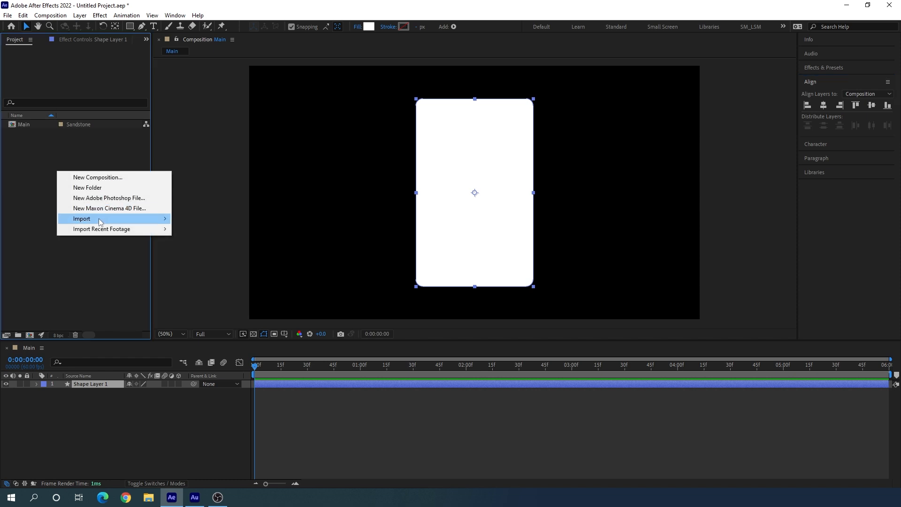
{"action": "mouse_move", "coordinate": [96, 220]}
{"action": "left_click", "coordinate": [214, 220]}
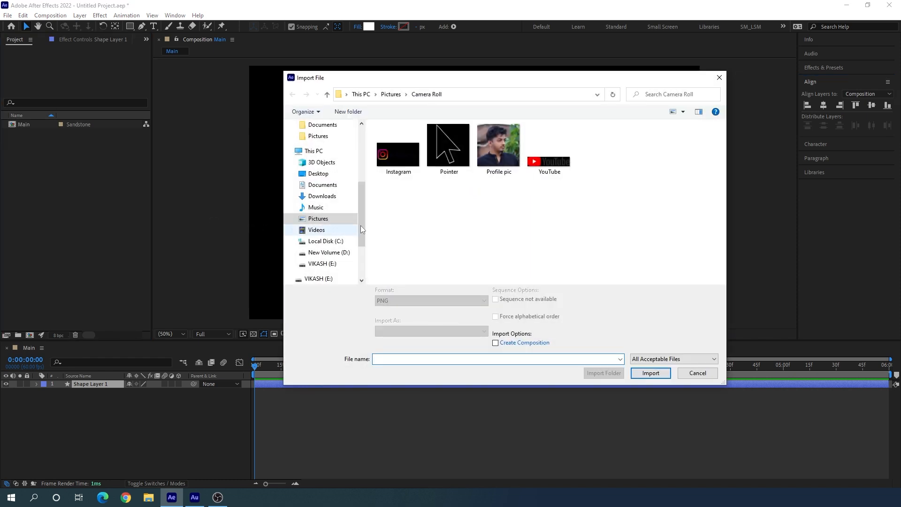
{"action": "left_click", "coordinate": [397, 165]}
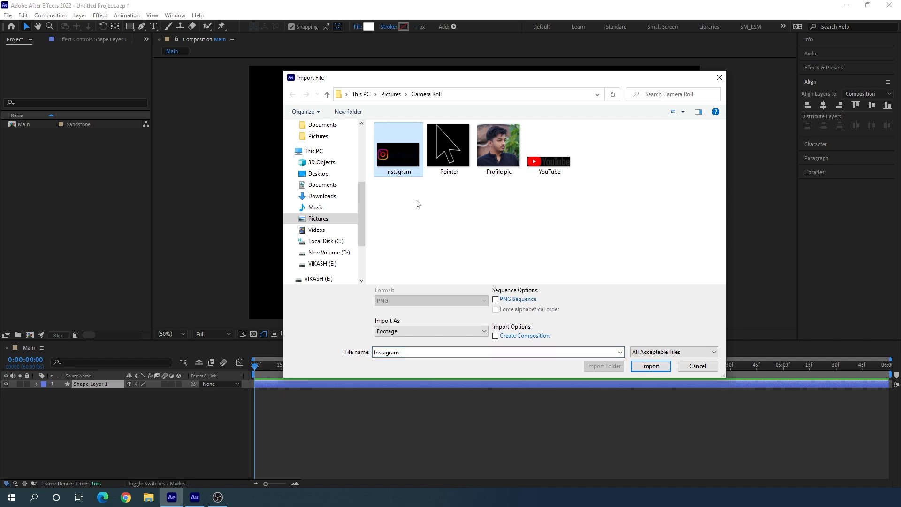
{"action": "left_click", "coordinate": [507, 158], "text": "ctrl"}
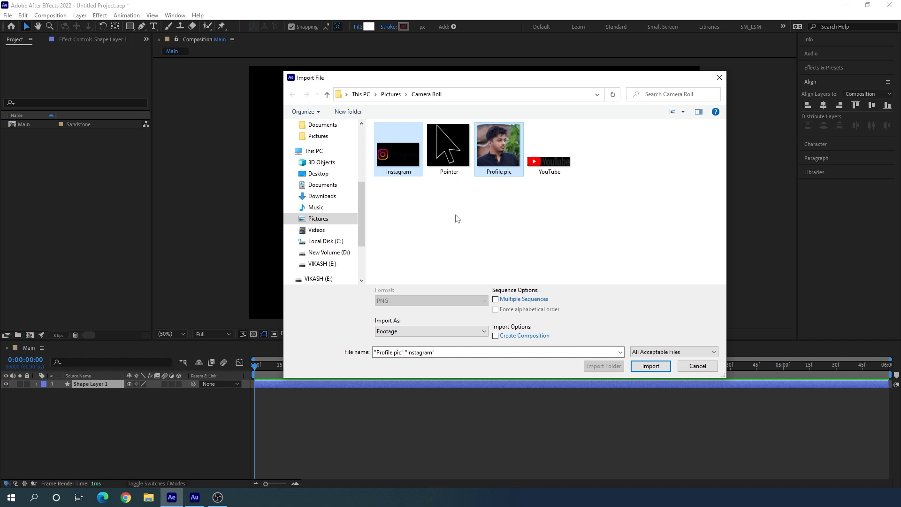
{"action": "left_click", "coordinate": [449, 156], "text": "ctrl"}
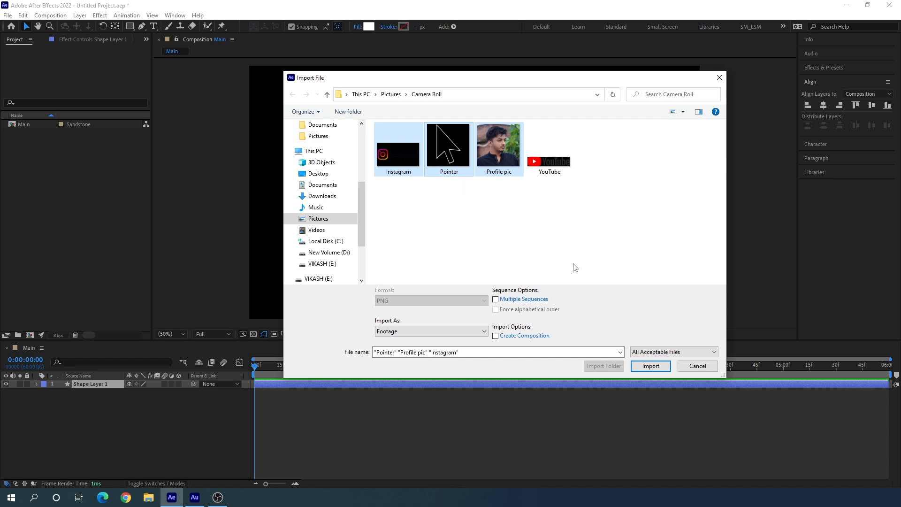
{"action": "left_click", "coordinate": [650, 366]}
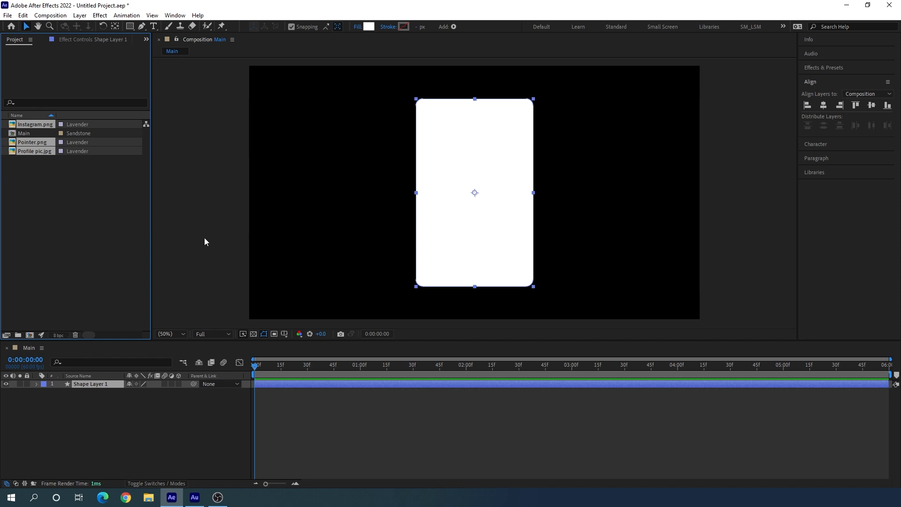
{"action": "left_click", "coordinate": [78, 215]}
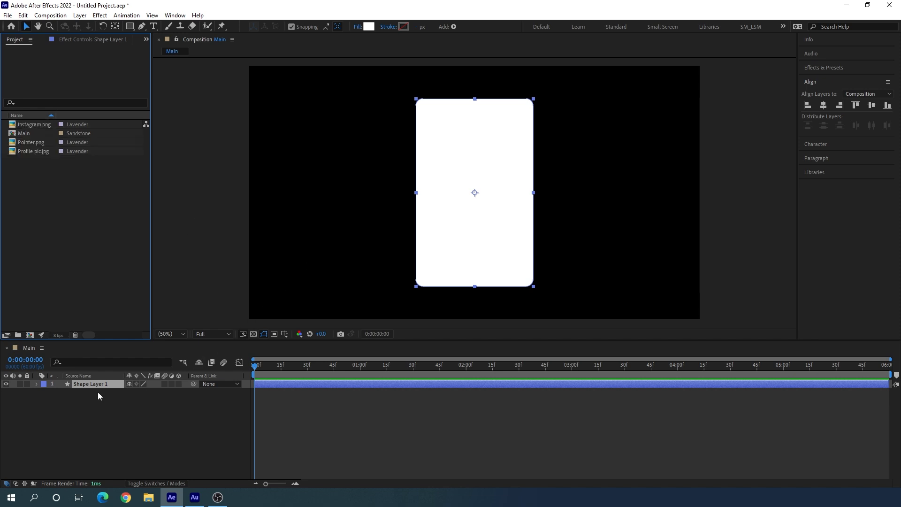
Add Instagram.png to the Main composition above the shape layer and pre-compose it as Logo Placeholder.
{"action": "left_click", "coordinate": [41, 126]}
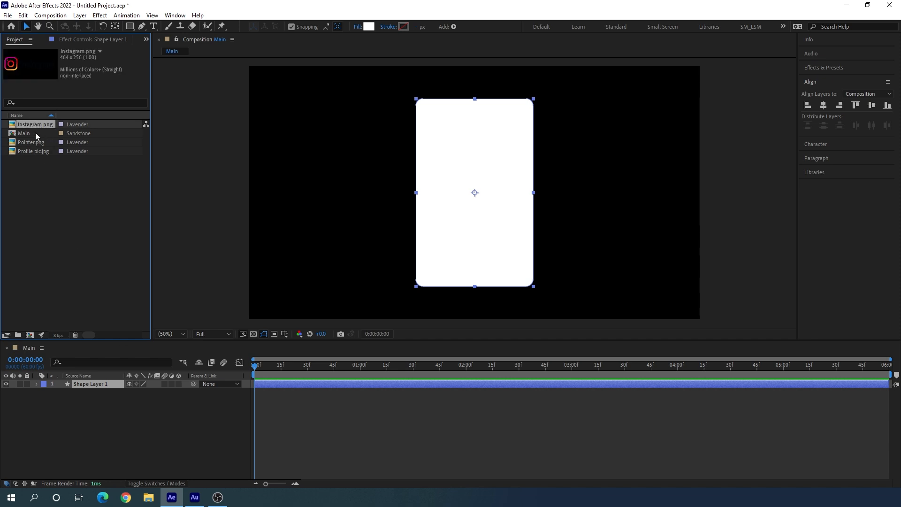
{"action": "left_click_drag", "start_coordinate": [114, 252], "coordinate": [97, 381]}
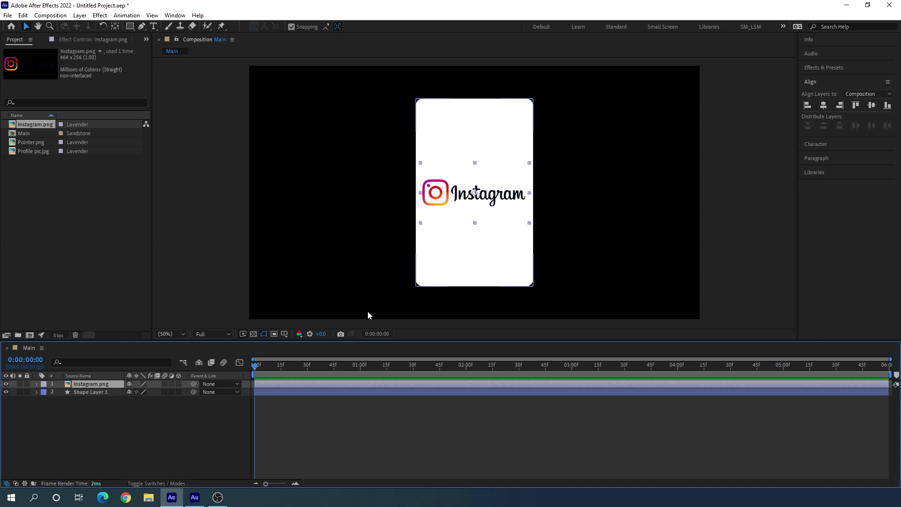
{"action": "right_click", "coordinate": [92, 384]}
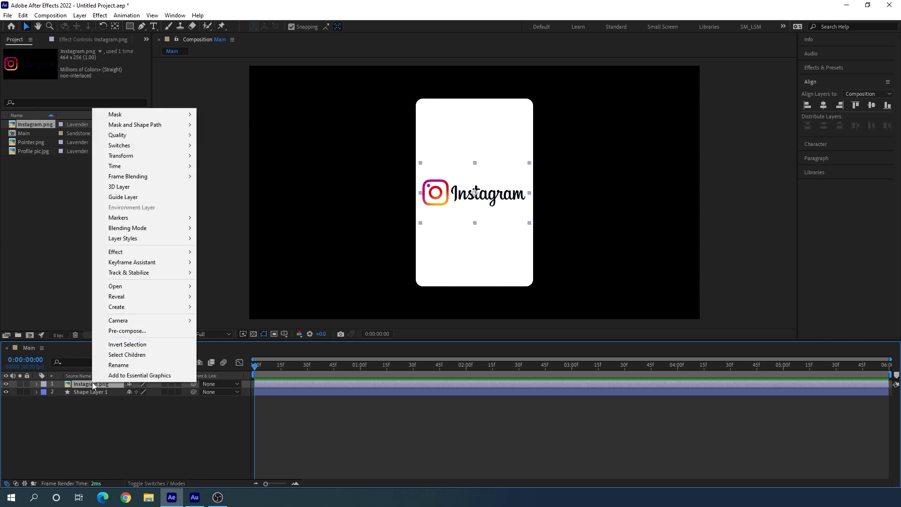
{"action": "left_click", "coordinate": [136, 331]}
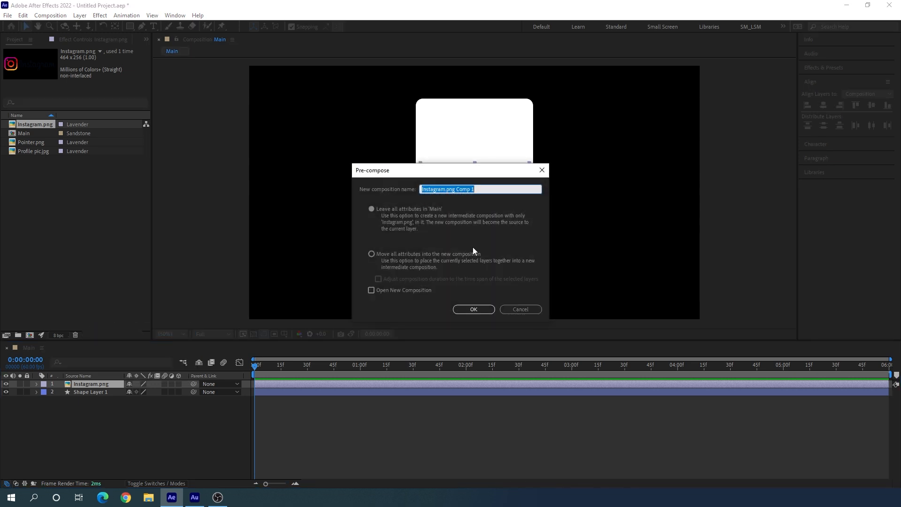
{"action": "key", "text": "BackSpace"}
{"action": "type", "text": "Logo Placeholder"}
{"action": "left_click", "coordinate": [472, 255]}
{"action": "left_click", "coordinate": [474, 309]}
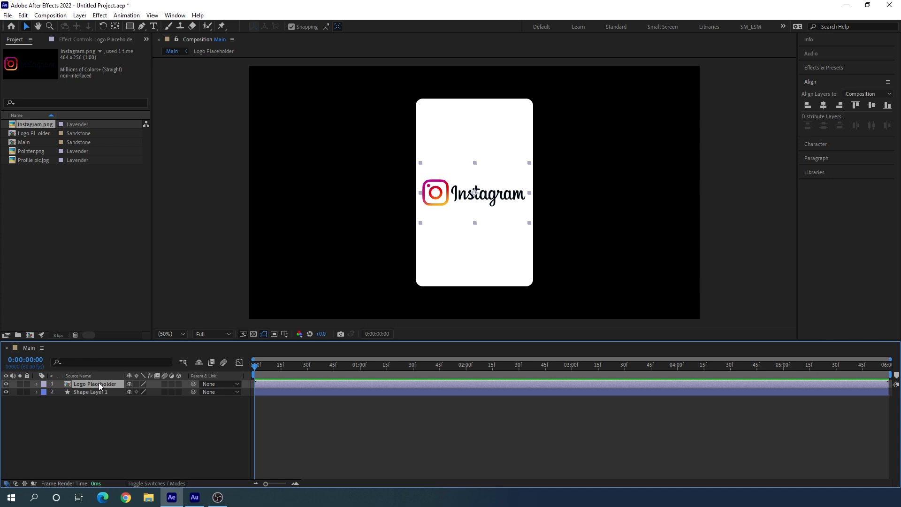
Scale the Logo Placeholder layer to 75%.
{"action": "key", "text": "s"}
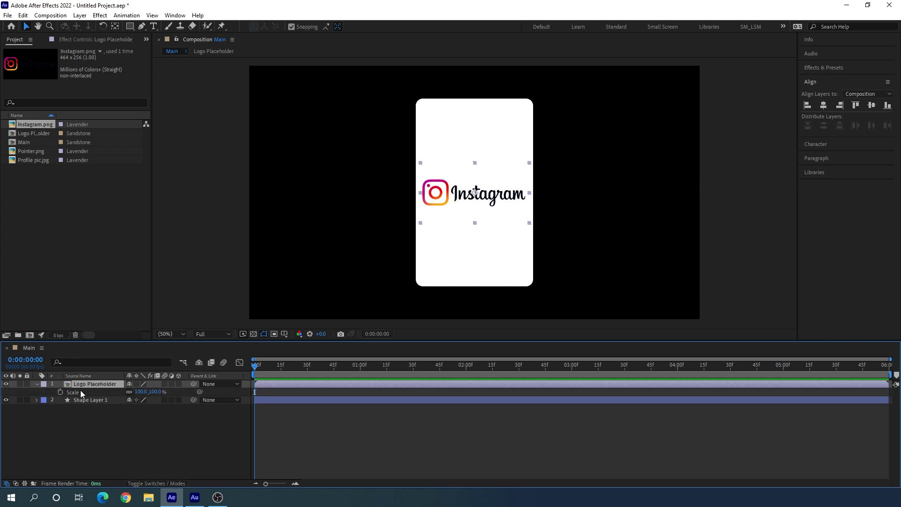
{"action": "left_click", "coordinate": [156, 392]}
{"action": "type", "text": "75"}
{"action": "key", "text": "Return"}
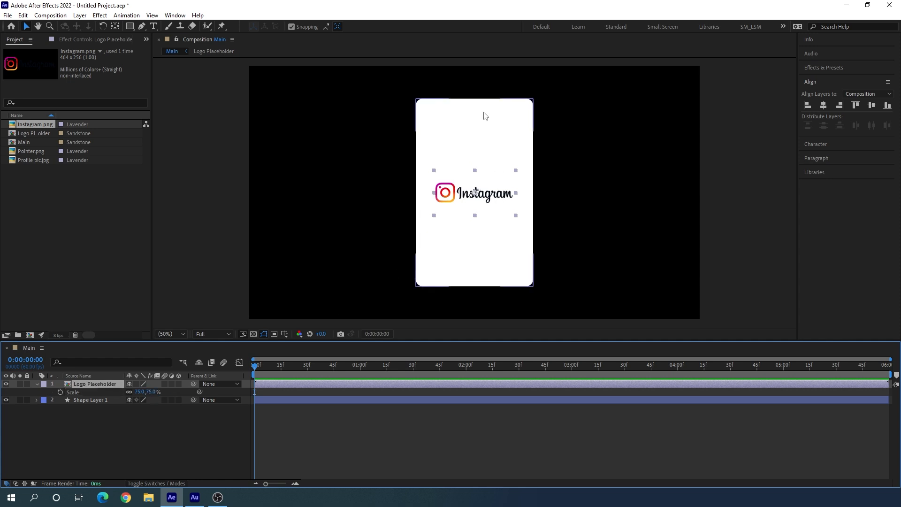
Move the Instagram logo straight up until it sits just inside the upper edge of the white card.
{"action": "key", "text": "shift+Up"}
{"action": "key", "text": "shift+Up"}
{"action": "key", "text": "shift+Up"}
{"action": "key", "text": "shift+Up"}
{"action": "key", "text": "shift+Up"}
{"action": "key", "text": "shift+Up"}
{"action": "key", "text": "shift+Up"}
{"action": "key", "text": "shift+Up"}
{"action": "key", "text": "shift+Up"}
{"action": "key", "text": "shift+Up"}
{"action": "key", "text": "shift+Up"}
{"action": "key", "text": "shift+Up"}
{"action": "key", "text": "shift+Up"}
{"action": "key", "text": "shift+Up"}
{"action": "key", "text": "shift+Up"}
{"action": "key", "text": "shift+Up"}
{"action": "key", "text": "shift+Up"}
{"action": "key", "text": "shift+Up"}
{"action": "key", "text": "shift+Up"}
{"action": "key", "text": "shift+Up"}
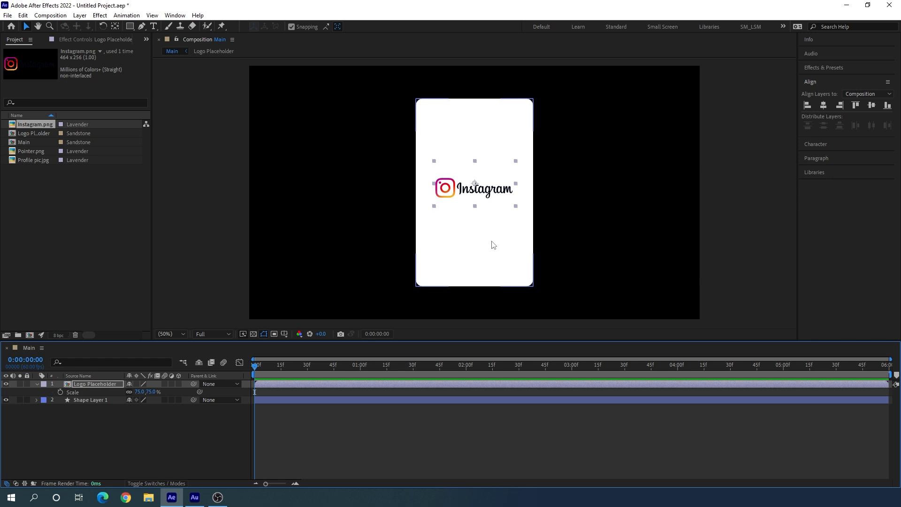
{"action": "key", "text": "shift+Up"}
{"action": "key", "text": "shift+Up"}
{"action": "key", "text": "shift+Up"}
{"action": "key", "text": "shift+Up"}
{"action": "key", "text": "shift+Up"}
{"action": "key", "text": "shift+Up"}
{"action": "key", "text": "shift+Up"}
{"action": "key", "text": "shift+Up"}
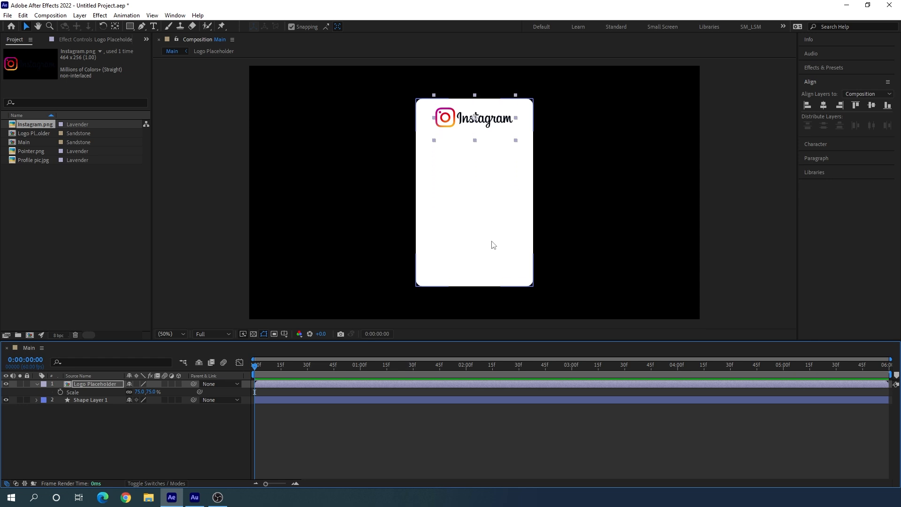
{"action": "key", "text": "shift+Up"}
{"action": "key", "text": "shift+Up"}
{"action": "key", "text": "shift+Down"}
{"action": "key", "text": "shift+Down"}
{"action": "left_click", "coordinate": [174, 429]}
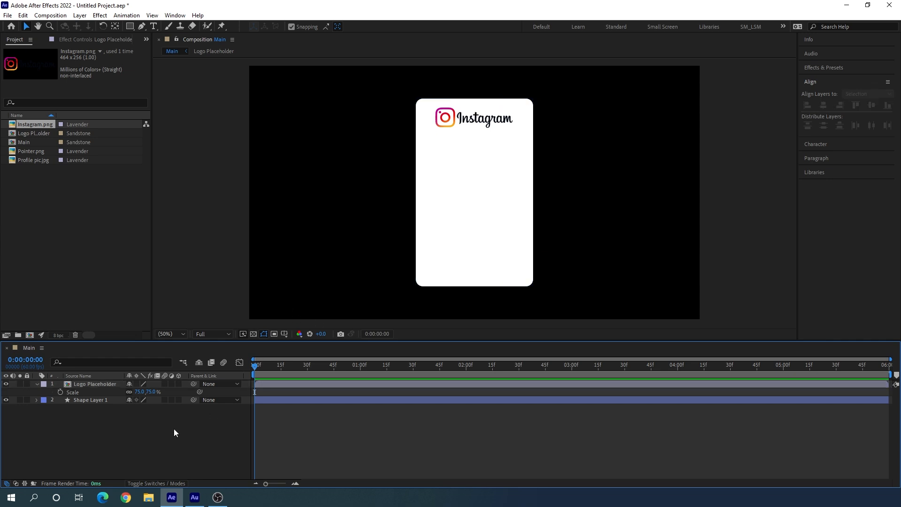
Look inside the Logo Placeholder composition, return to Main and collapse the layer's properties.
{"action": "double_click", "coordinate": [102, 384]}
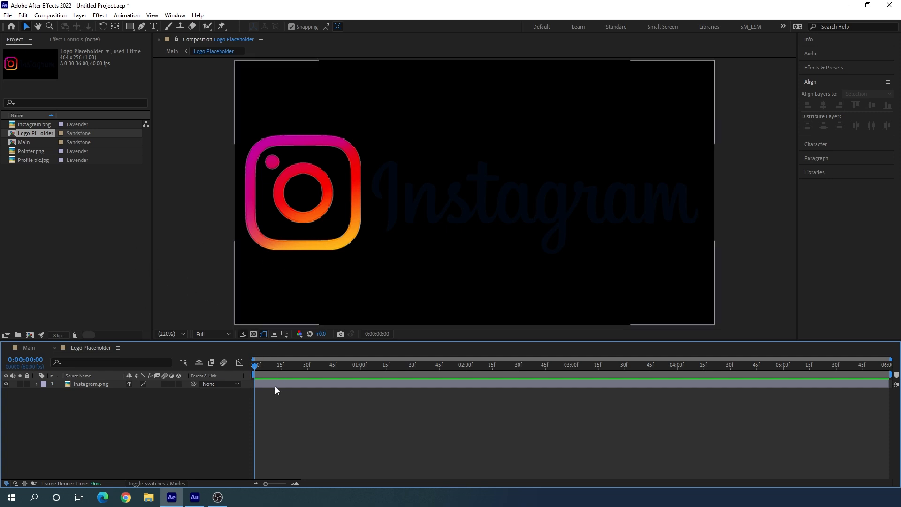
{"action": "left_click", "coordinate": [30, 347]}
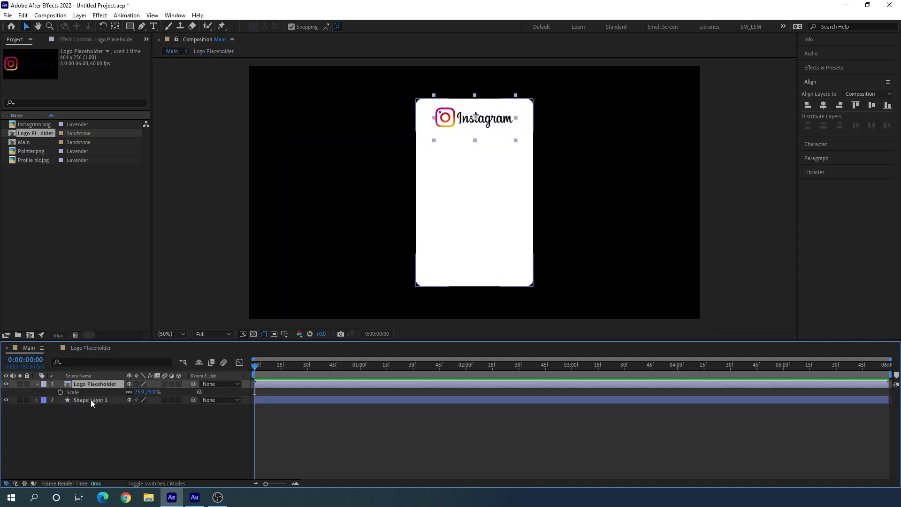
{"action": "left_click", "coordinate": [37, 384]}
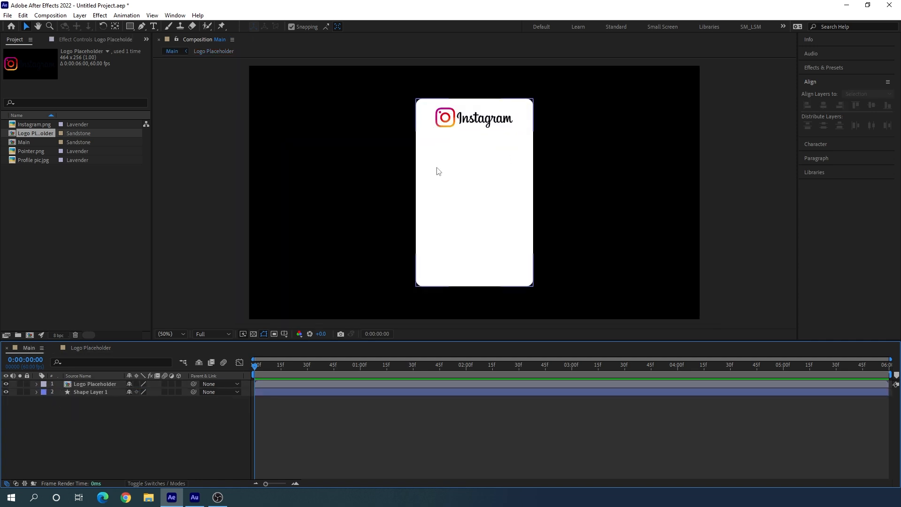
Create a new composition named Profile with a width and height of 500 px.
{"action": "left_click", "coordinate": [77, 232]}
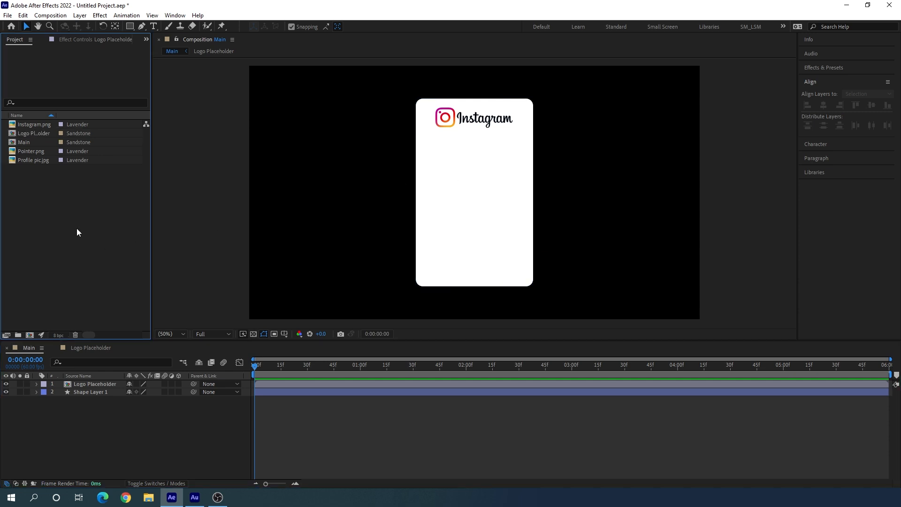
{"action": "left_click", "coordinate": [49, 16]}
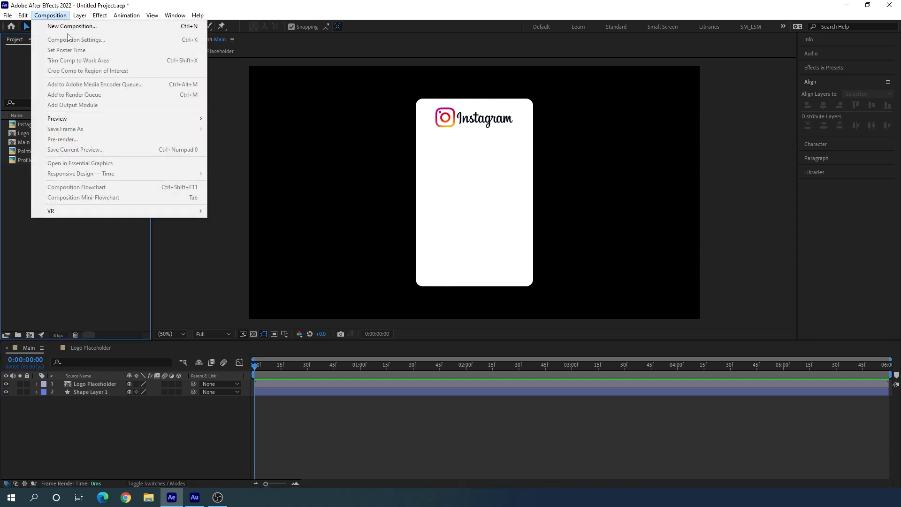
{"action": "left_click", "coordinate": [61, 26]}
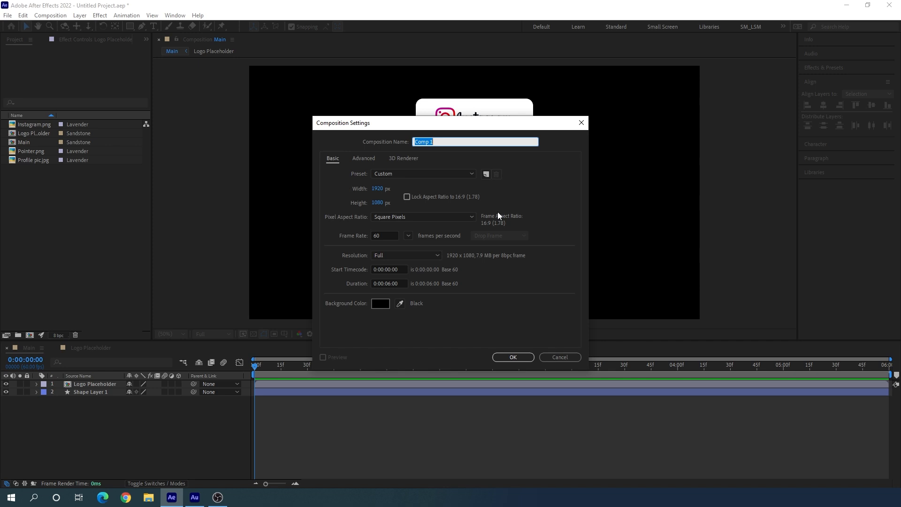
{"action": "type", "text": "Profile"}
{"action": "left_click", "coordinate": [381, 190]}
{"action": "type", "text": "500"}
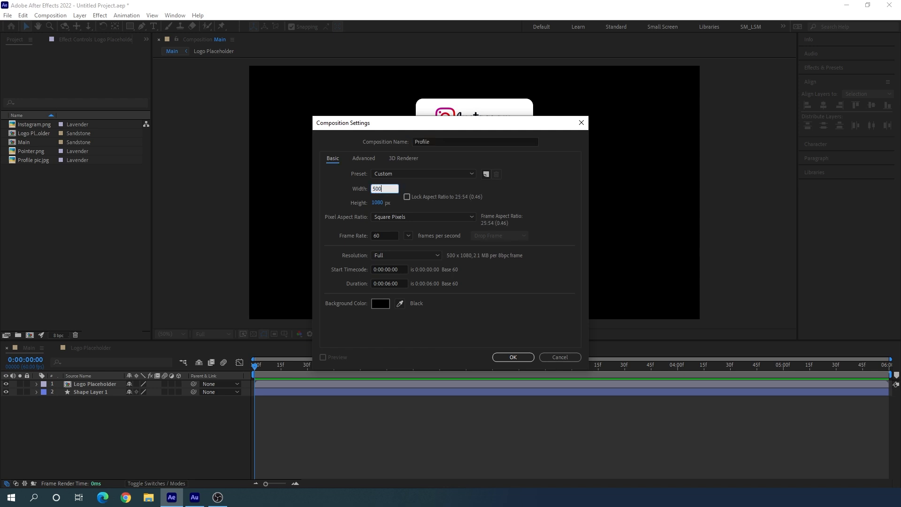
{"action": "key", "text": "Tab"}
{"action": "type", "text": "500"}
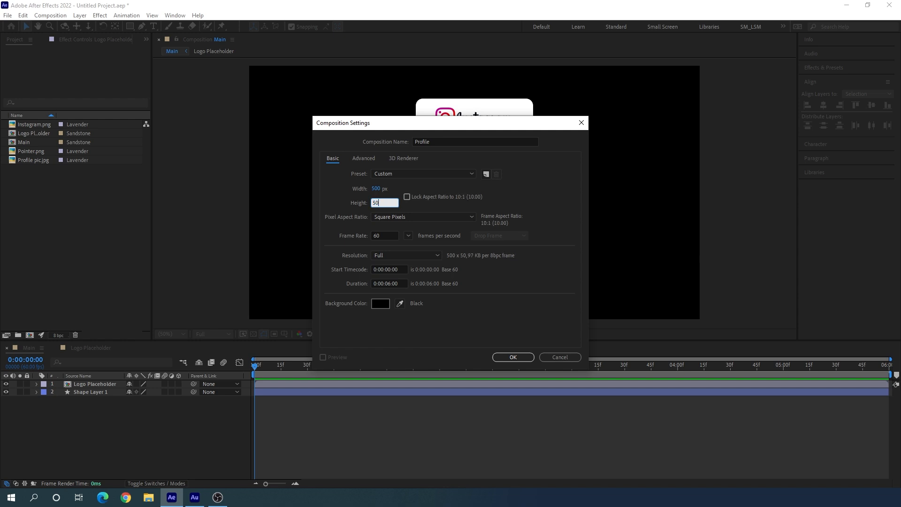
{"action": "left_click", "coordinate": [514, 358]}
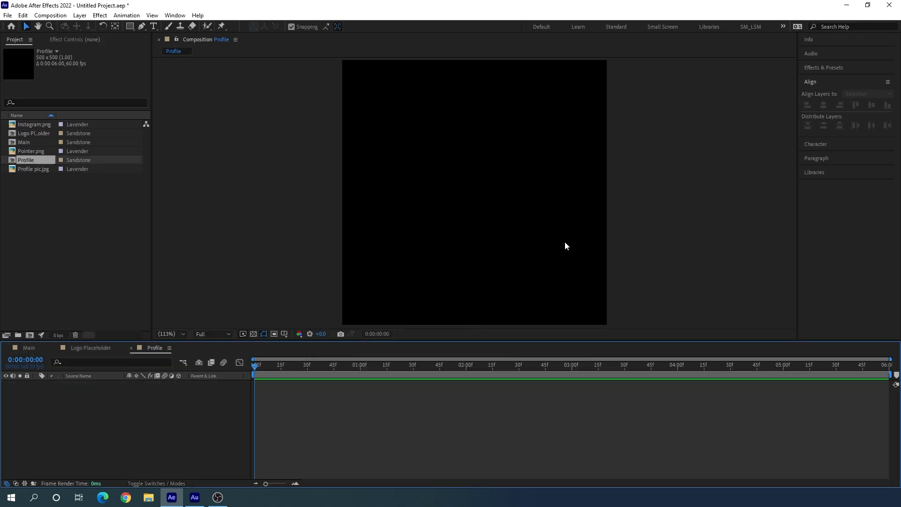
Add Profile pic.jpg to the Profile composition and scale it to 85% to fit the frame.
{"action": "left_click", "coordinate": [94, 197]}
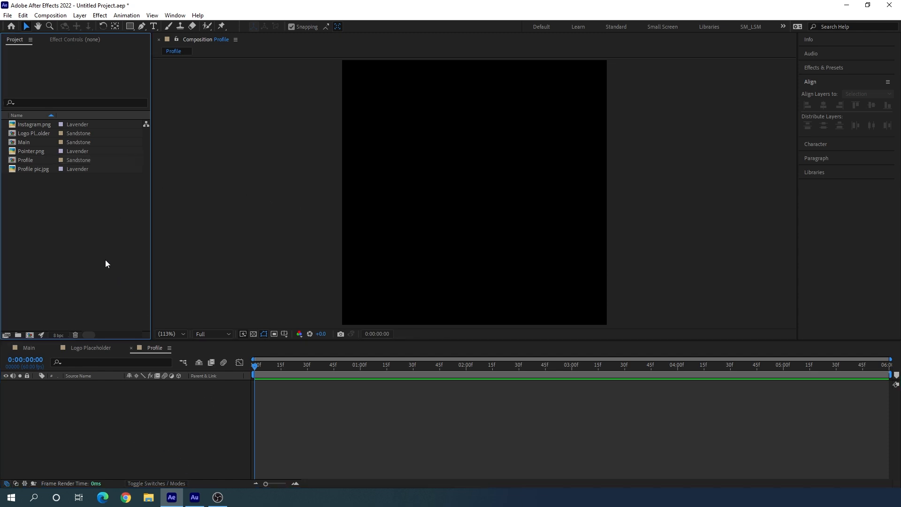
{"action": "left_click", "coordinate": [34, 169]}
{"action": "left_click_drag", "start_coordinate": [35, 172], "coordinate": [97, 393]}
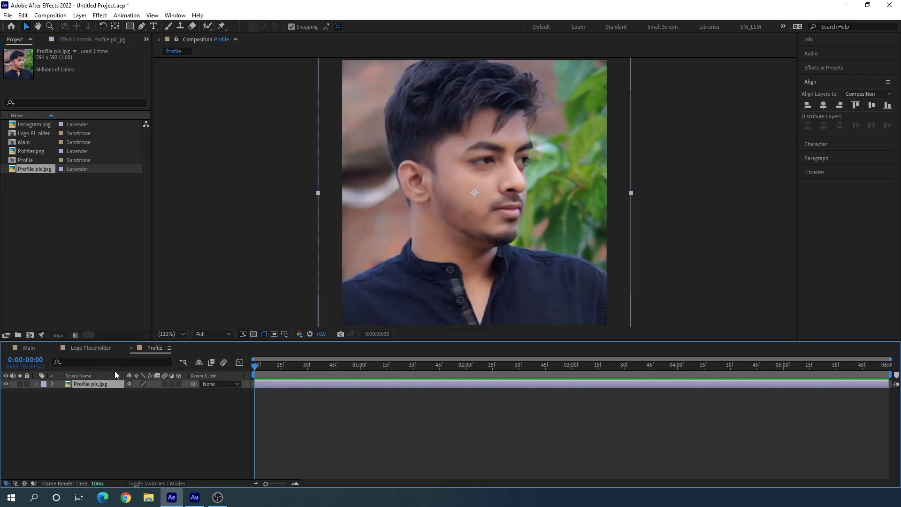
{"action": "key", "text": "s"}
{"action": "left_click_drag", "start_coordinate": [154, 392], "coordinate": [151, 394]}
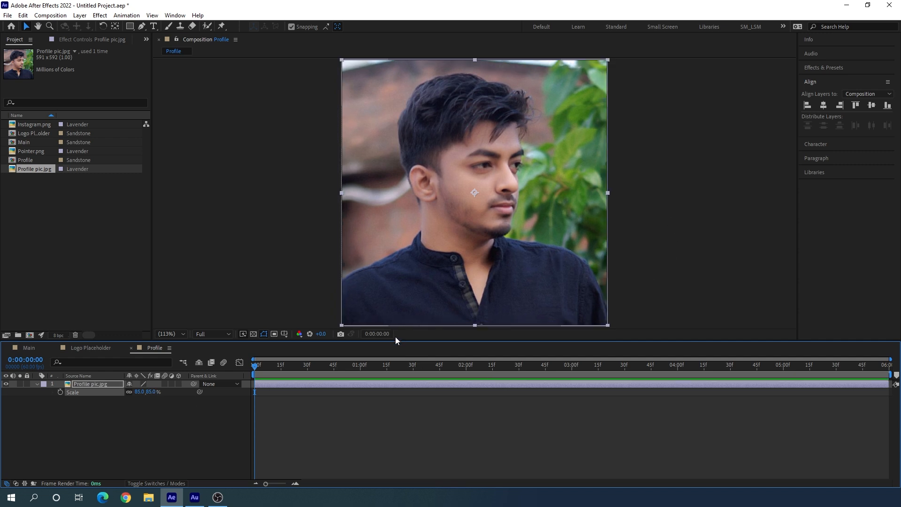
Close the Profile and Logo Placeholder compositions and add Profile to Main above the Logo Placeholder layer.
{"action": "left_click", "coordinate": [131, 348]}
{"action": "left_click", "coordinate": [55, 348]}
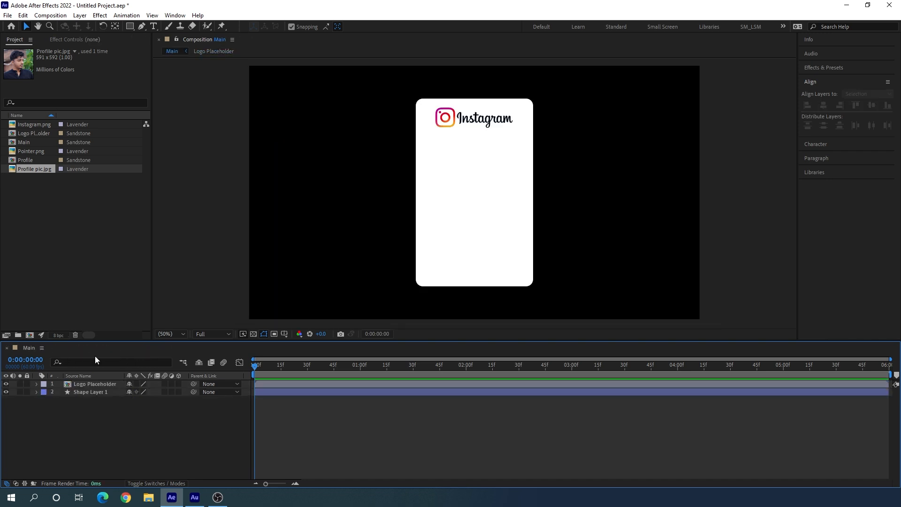
{"action": "left_click", "coordinate": [50, 255]}
{"action": "left_click", "coordinate": [41, 162]}
{"action": "left_click_drag", "start_coordinate": [83, 256], "coordinate": [95, 382]}
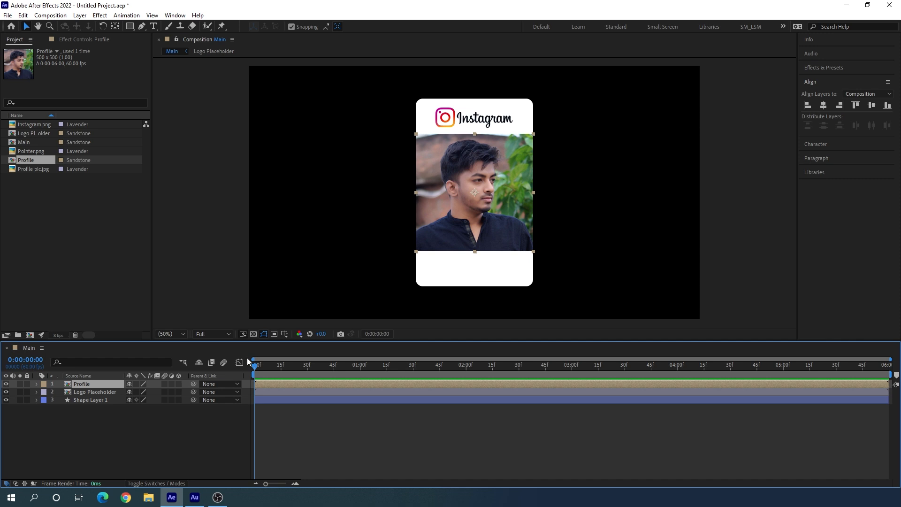
{"action": "left_click", "coordinate": [165, 434]}
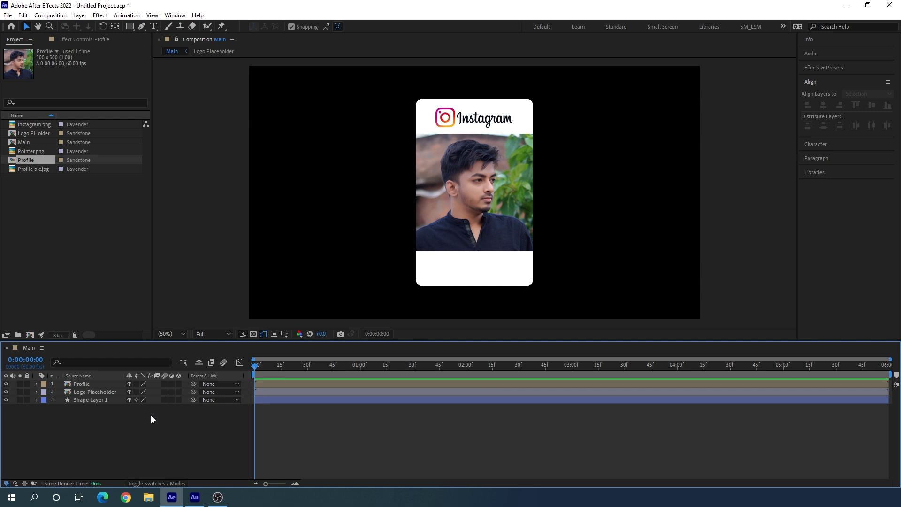
Draw a white circle about 264 px in diameter with the Ellipse tool over the card's upper-left area as a new shape layer.
{"action": "mouse_move", "coordinate": [132, 27]}
{"action": "left_mouse_down"}
{"action": "mouse_move", "coordinate": [176, 68]}
{"action": "mouse_move", "coordinate": [179, 48]}
{"action": "left_mouse_up"}
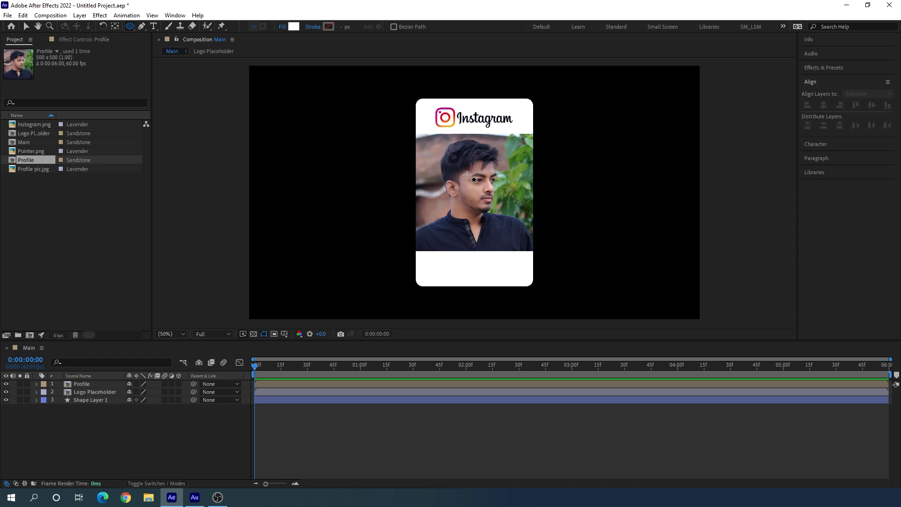
{"action": "mouse_move", "coordinate": [446, 147]}
{"action": "left_mouse_down"}
{"action": "mouse_move", "coordinate": [507, 219]}
{"action": "mouse_move", "coordinate": [476, 177]}
{"action": "left_mouse_up"}
{"action": "key", "text": "ctrl"}
{"action": "key", "text": "shift"}
Set the circle's ellipse path size to 275 by 275 and collapse the layer.
{"action": "left_click", "coordinate": [53, 400]}
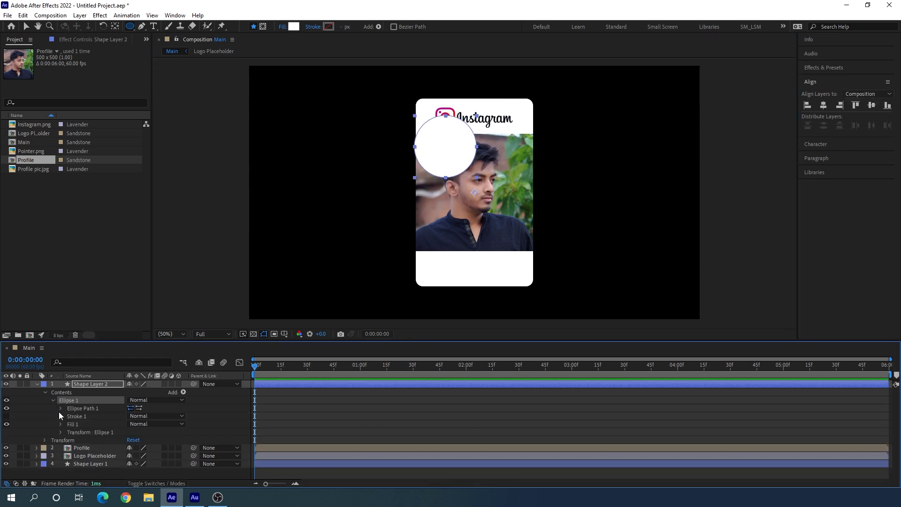
{"action": "left_click", "coordinate": [61, 408]}
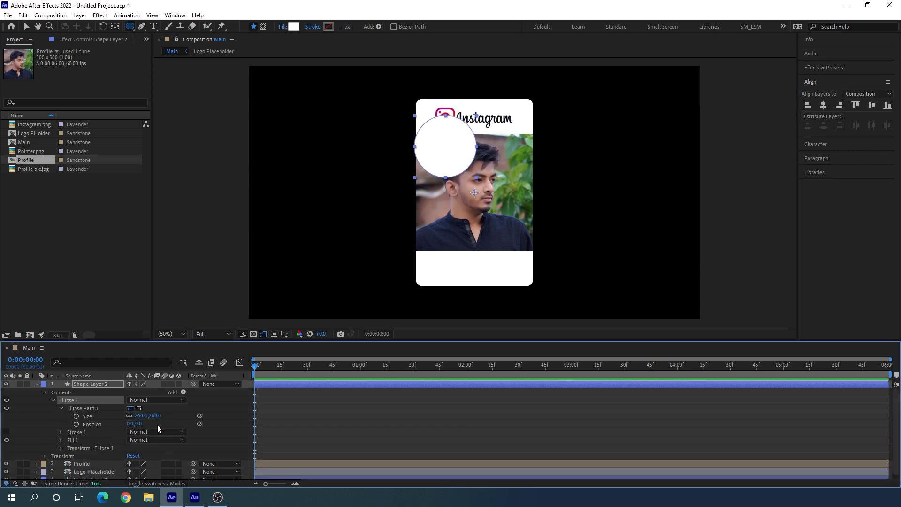
{"action": "left_click", "coordinate": [142, 416]}
{"action": "type", "text": "275"}
{"action": "key", "text": "Return"}
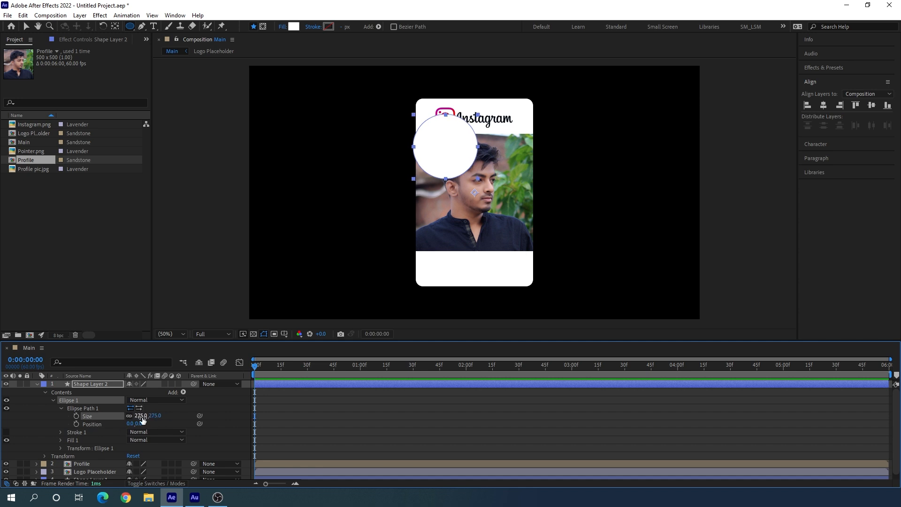
{"action": "left_click", "coordinate": [37, 383]}
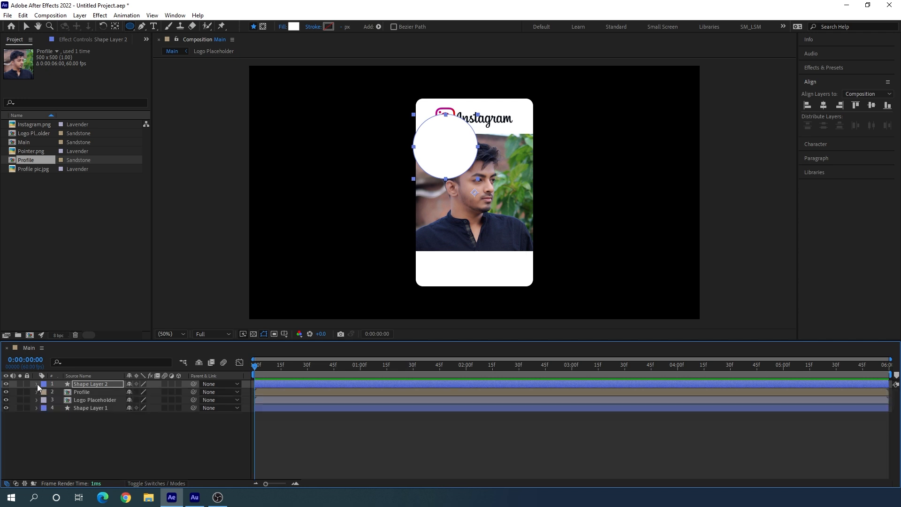
Rename the ellipse's shape layer as Circle.
{"action": "right_click", "coordinate": [100, 383]}
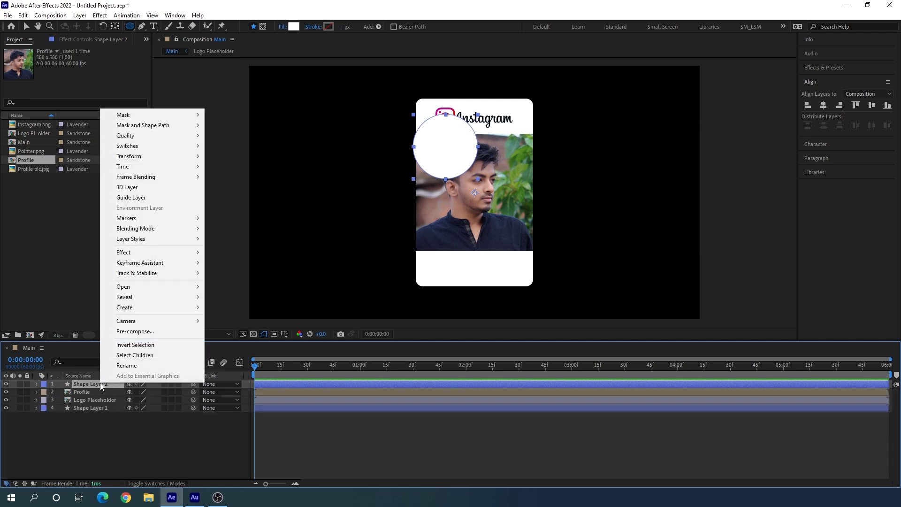
{"action": "left_click", "coordinate": [145, 366]}
{"action": "type", "text": "Ci"}
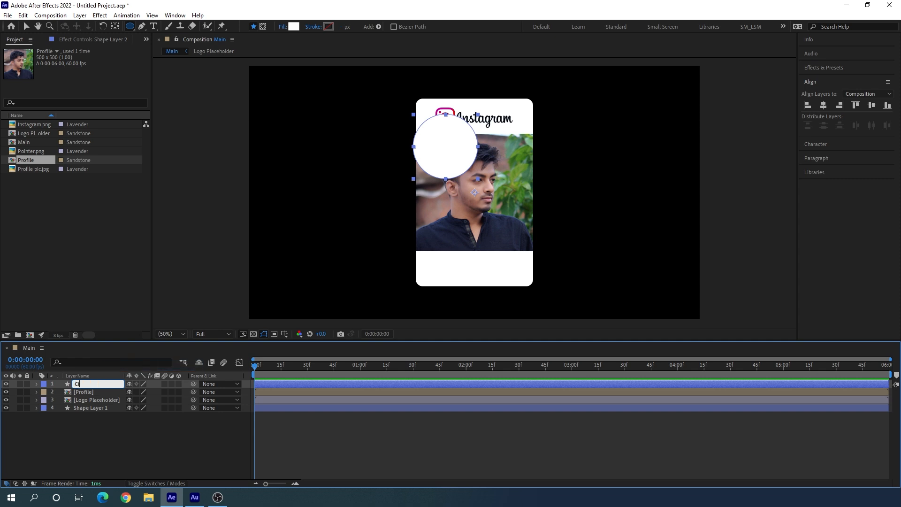
{"action": "type", "text": "rcle"}
{"action": "key", "text": "Return"}
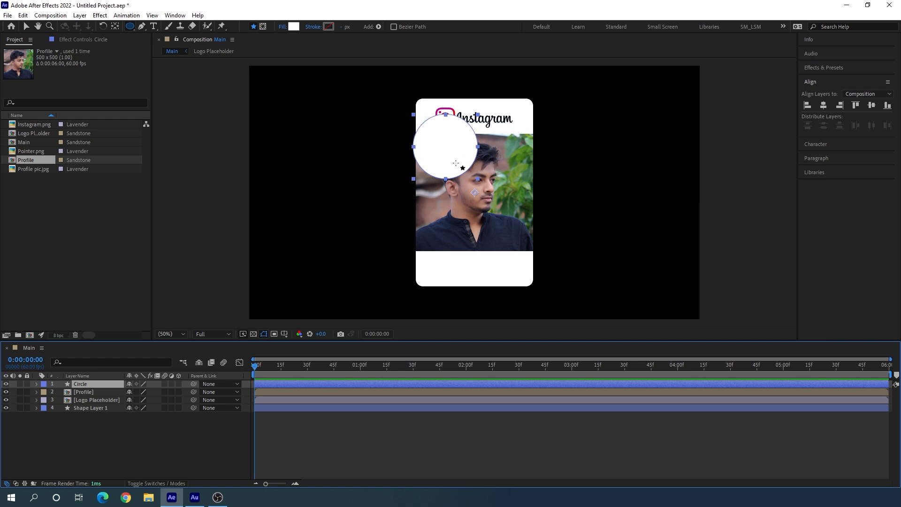
Change the circle's fill colour to red, FF0000.
{"action": "left_click", "coordinate": [27, 28]}
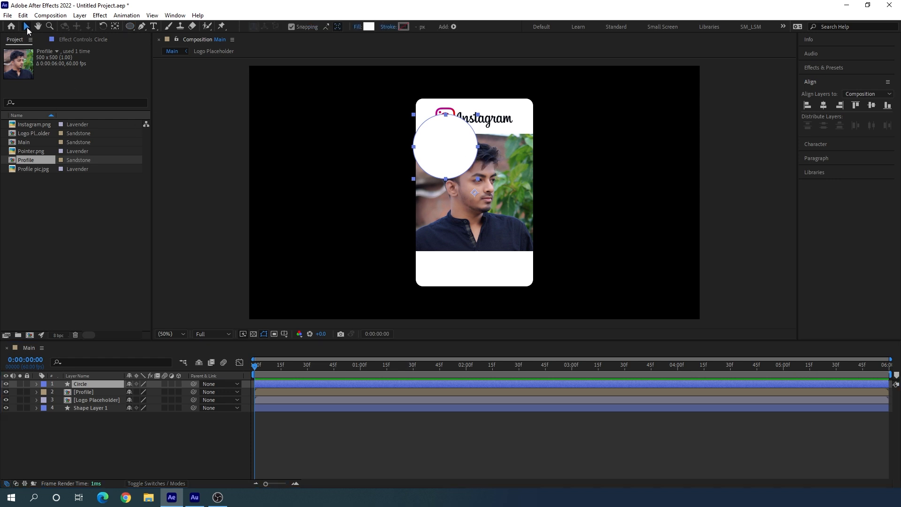
{"action": "left_click", "coordinate": [368, 26]}
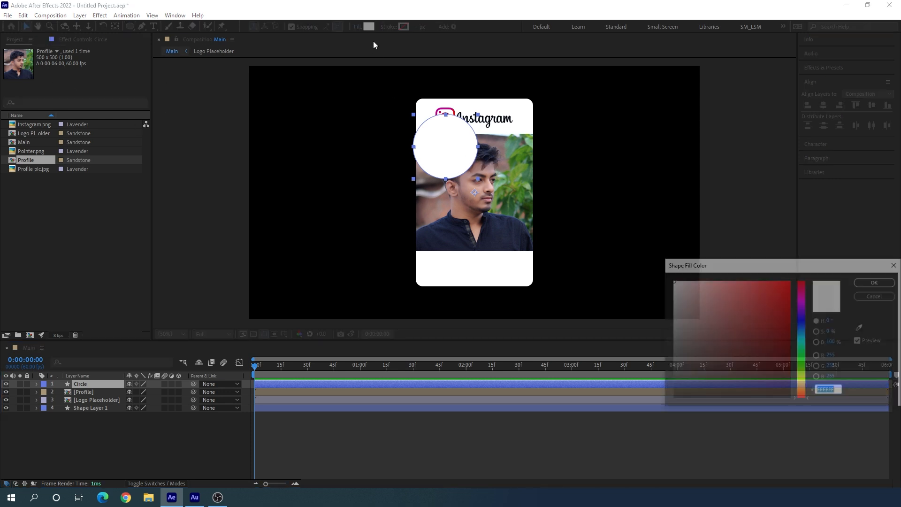
{"action": "left_click_drag", "start_coordinate": [751, 319], "coordinate": [844, 281]}
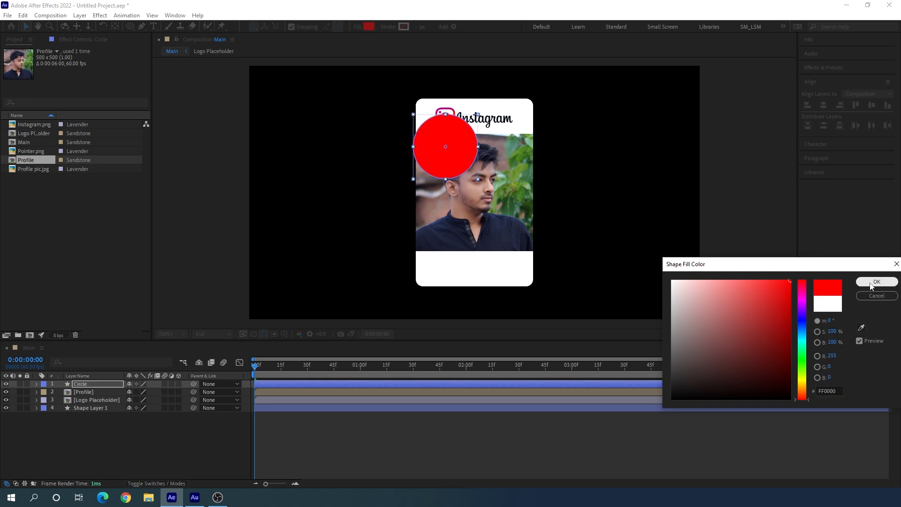
{"action": "left_click", "coordinate": [876, 281]}
Move the red circle over the face in the profile picture and align it horizontally to the composition's centre.
{"action": "left_click_drag", "start_coordinate": [455, 162], "coordinate": [484, 186]}
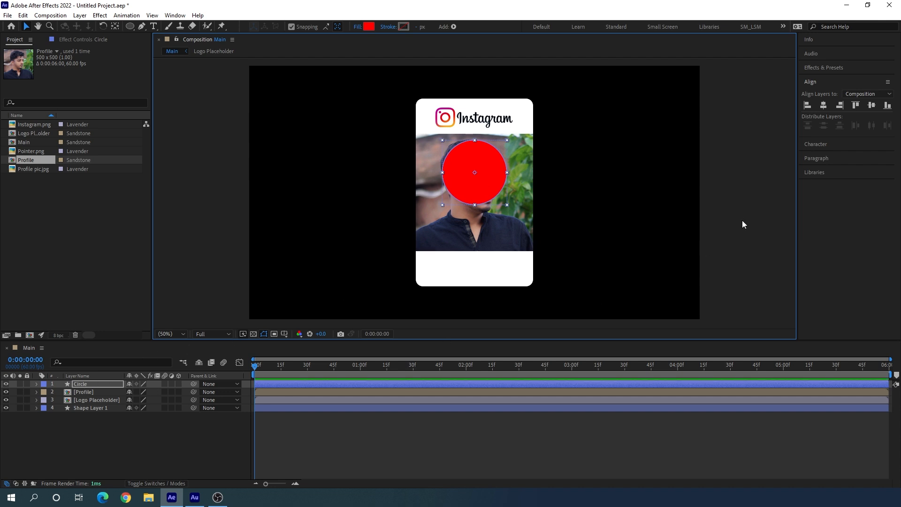
{"action": "left_click", "coordinate": [824, 106]}
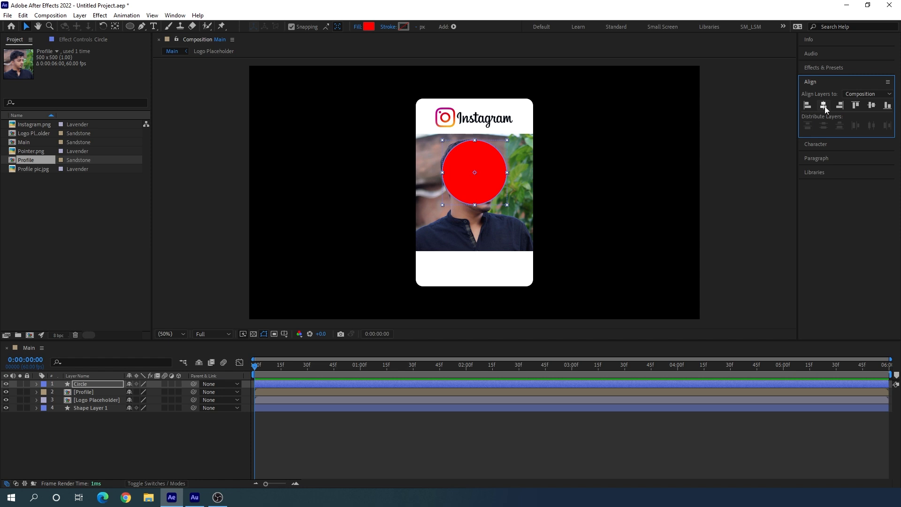
{"action": "left_click", "coordinate": [142, 441]}
Set the Profile layer's track matte to Alpha Matte "Circle".
{"action": "left_click", "coordinate": [106, 393]}
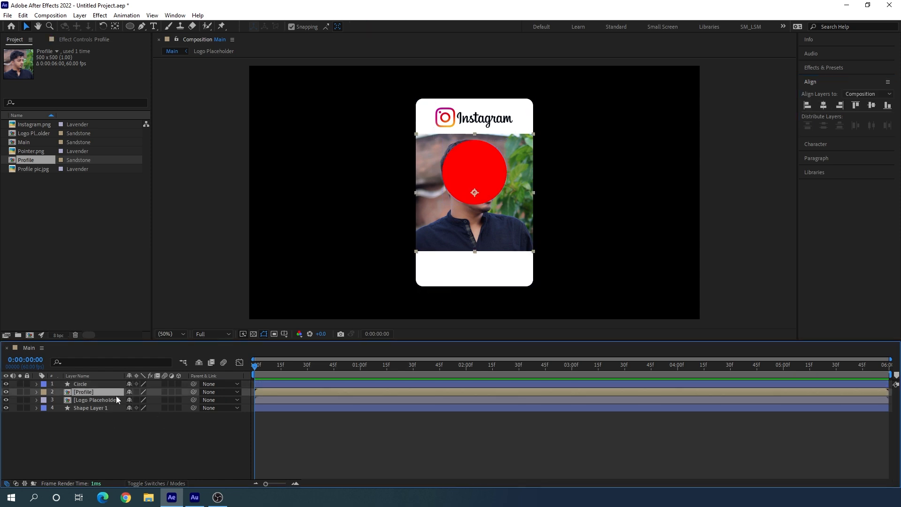
{"action": "left_click", "coordinate": [156, 481]}
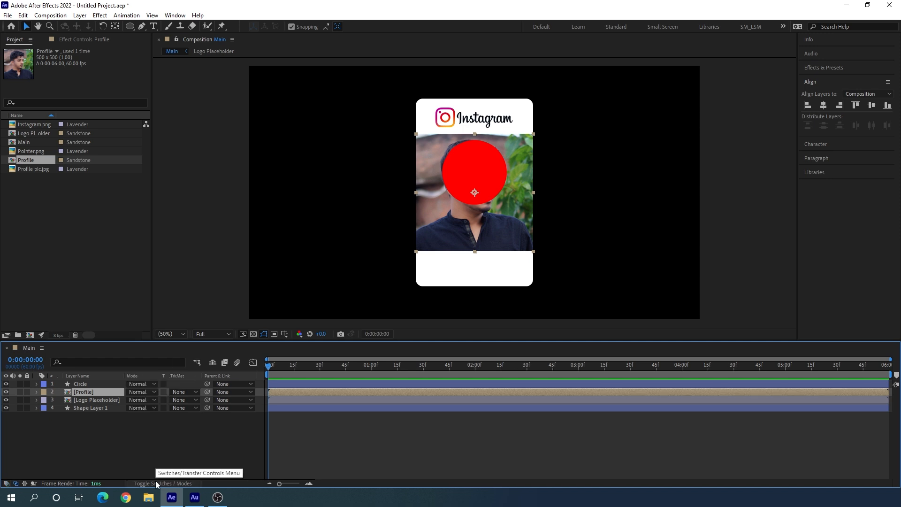
{"action": "left_click", "coordinate": [188, 392]}
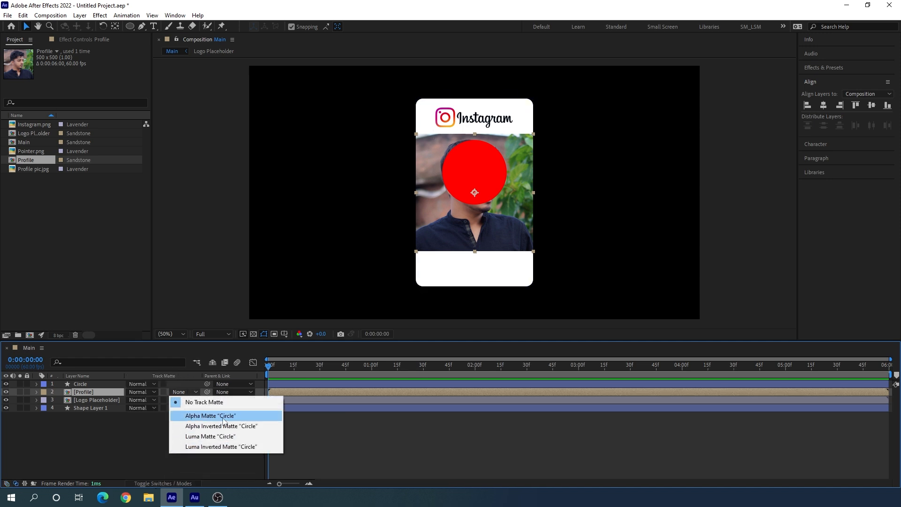
{"action": "left_click", "coordinate": [223, 416]}
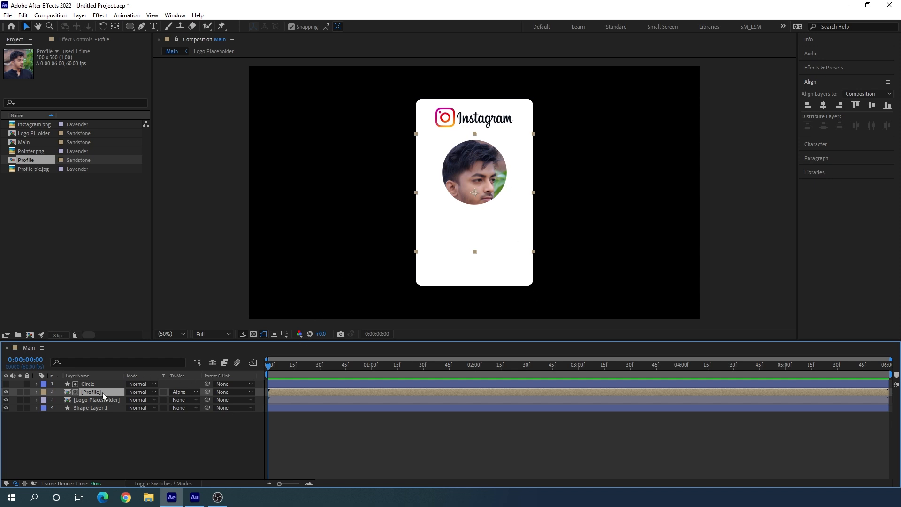
Scale the Profile layer to 65%.
{"action": "key", "text": "s"}
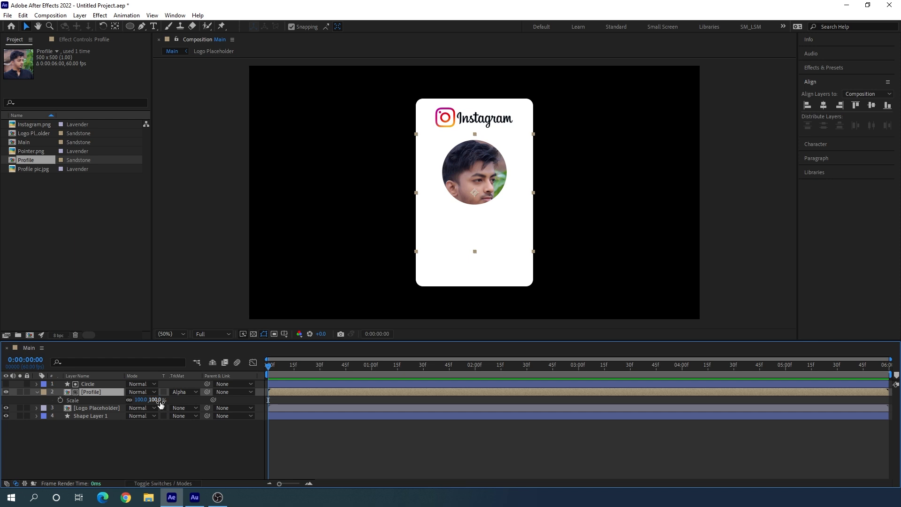
{"action": "left_click_drag", "start_coordinate": [160, 400], "coordinate": [142, 400]}
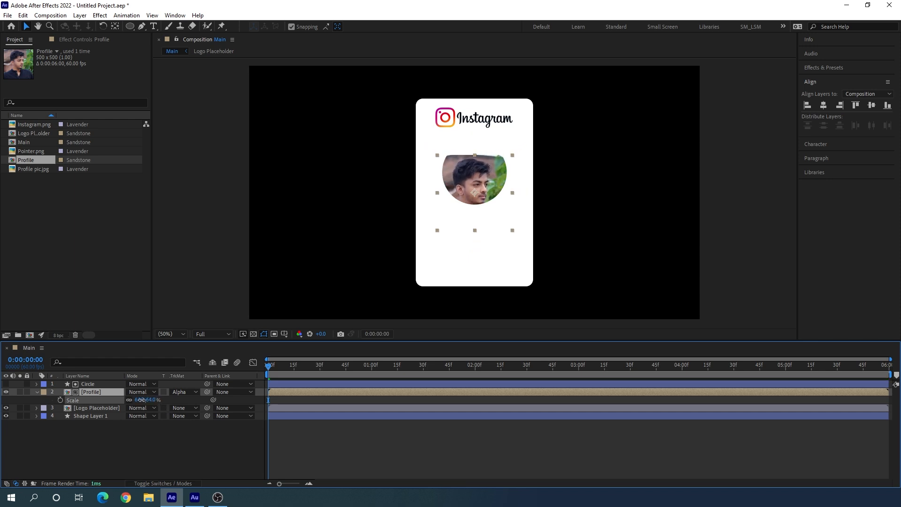
{"action": "left_click", "coordinate": [153, 400]}
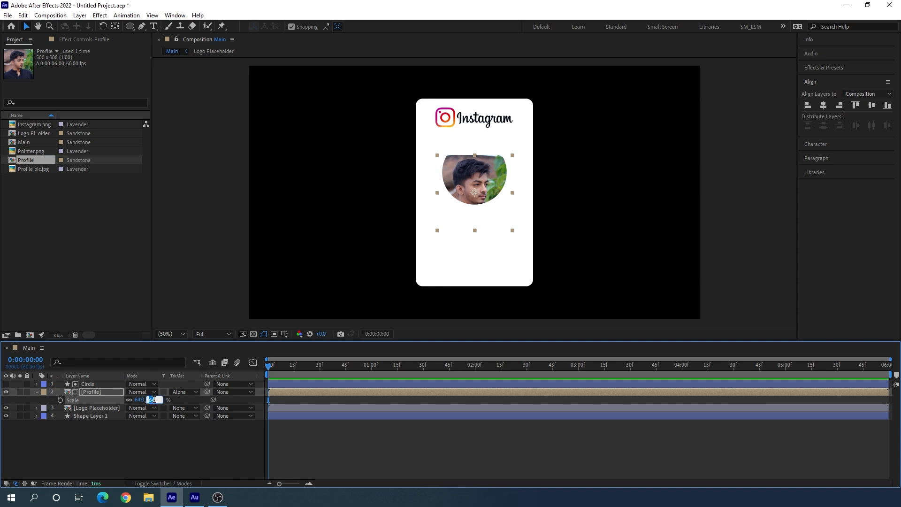
{"action": "type", "text": "65"}
{"action": "key", "text": "Return"}
Nudge the Profile layer upward until the picture fills the circular matte, and collapse the layer.
{"action": "key", "text": "shift+Up"}
{"action": "key", "text": "shift+Up"}
{"action": "key", "text": "shift+Up"}
{"action": "key", "text": "shift+Up"}
{"action": "key", "text": "shift+Up"}
{"action": "key", "text": "shift+Up"}
{"action": "key", "text": "shift+Up"}
{"action": "key", "text": "shift+Up"}
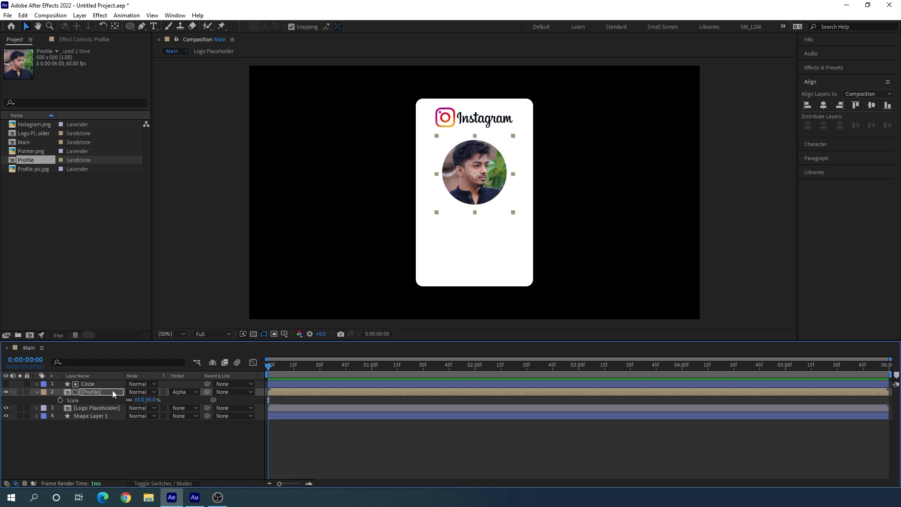
{"action": "left_click", "coordinate": [128, 421]}
{"action": "left_click", "coordinate": [37, 392]}
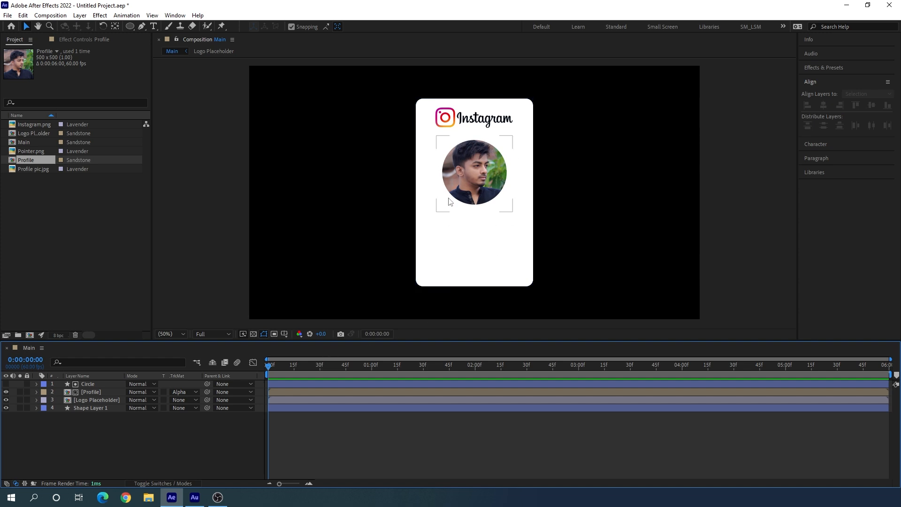
Duplicate the Circle layer, make the copy visible and rename it as Stroke.
{"action": "left_click", "coordinate": [92, 384]}
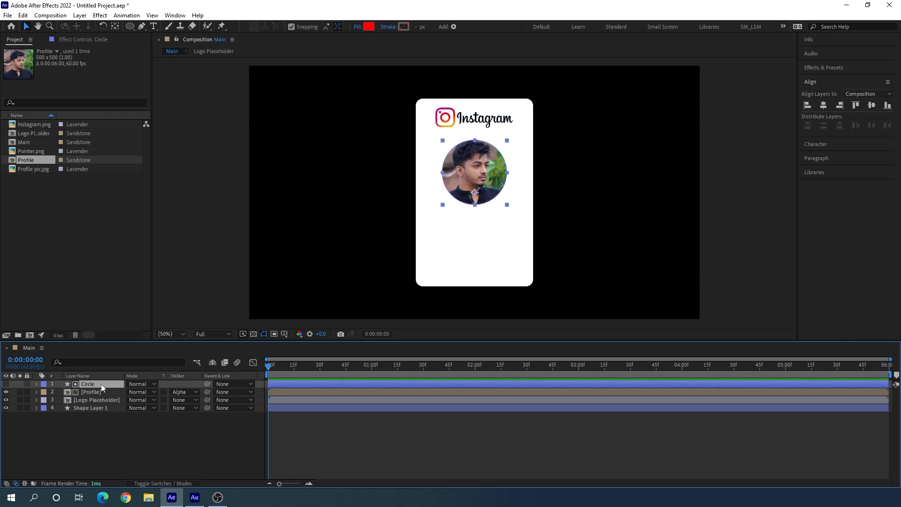
{"action": "key", "text": "ctrl+d"}
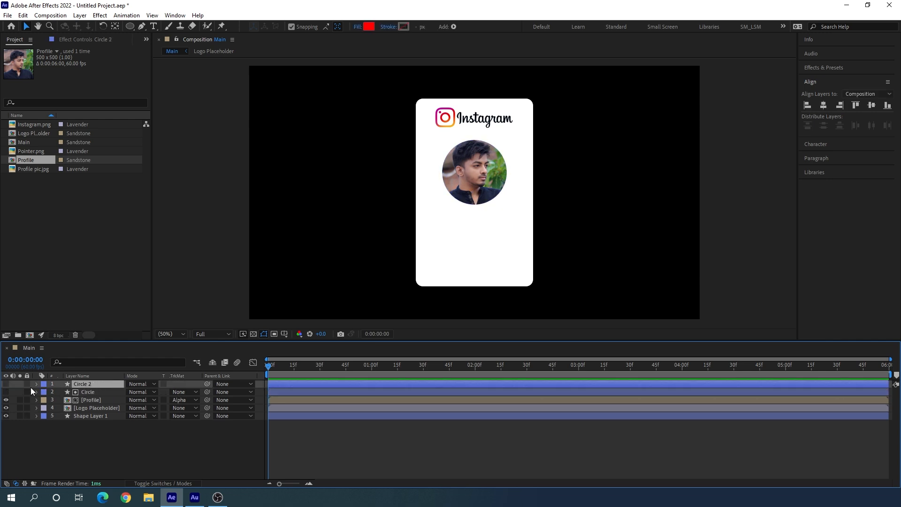
{"action": "left_click", "coordinate": [6, 384]}
{"action": "right_click", "coordinate": [97, 386]}
{"action": "left_click", "coordinate": [147, 370]}
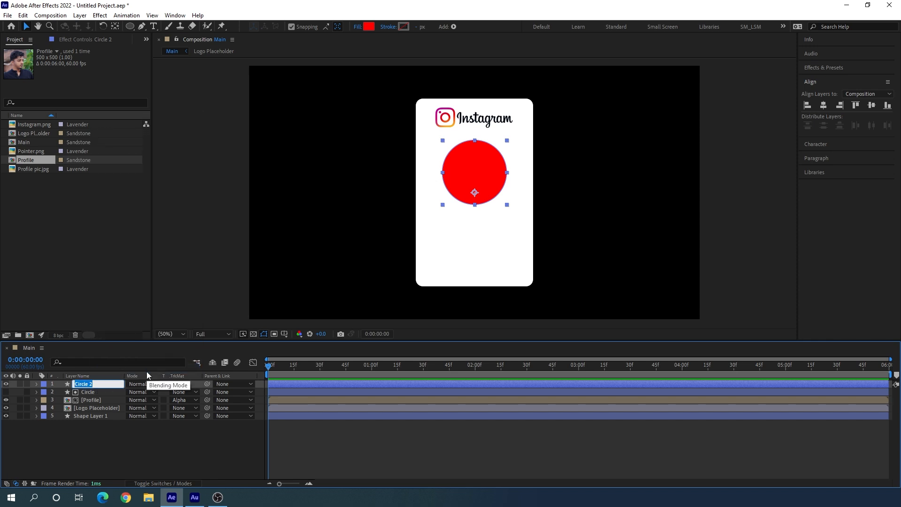
{"action": "key", "text": "BackSpace"}
{"action": "type", "text": "Stroke"}
{"action": "key", "text": "Return"}
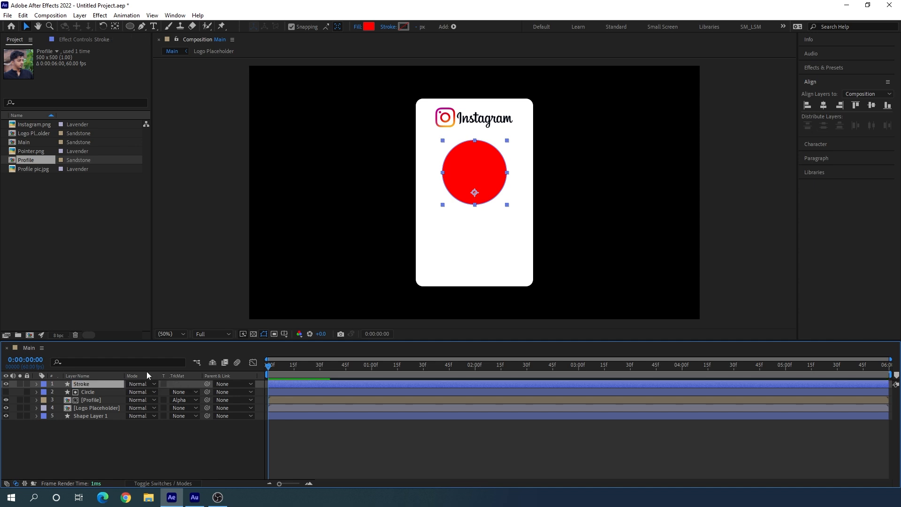
Set the Stroke layer's fill to none and its stroke to a solid colour, and deselect the layer.
{"action": "left_click", "coordinate": [356, 27]}
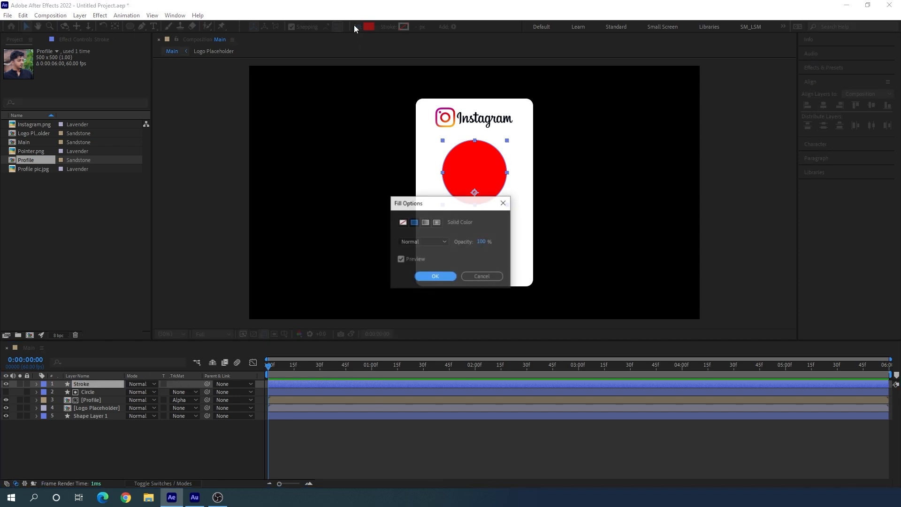
{"action": "left_click", "coordinate": [402, 223]}
{"action": "left_click", "coordinate": [435, 276]}
{"action": "left_click", "coordinate": [388, 27]}
{"action": "left_click", "coordinate": [414, 223]}
{"action": "left_click", "coordinate": [435, 276]}
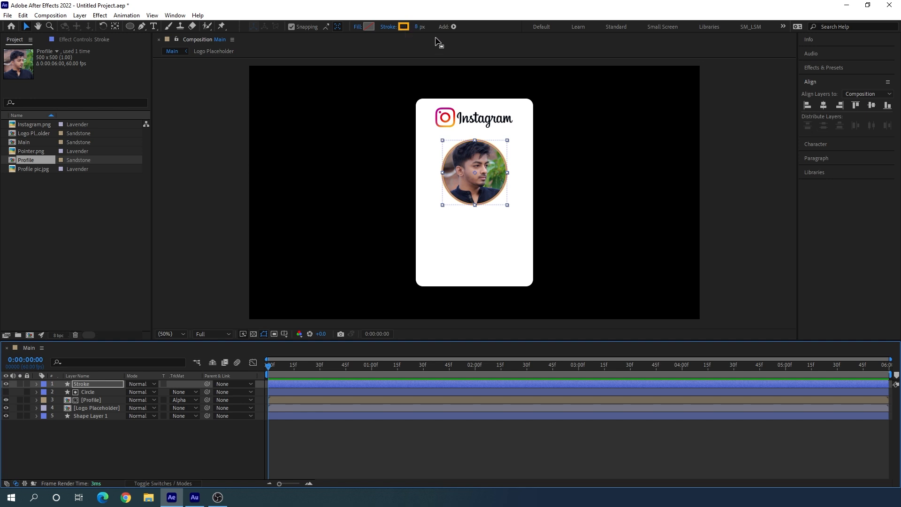
{"action": "left_click", "coordinate": [393, 321]}
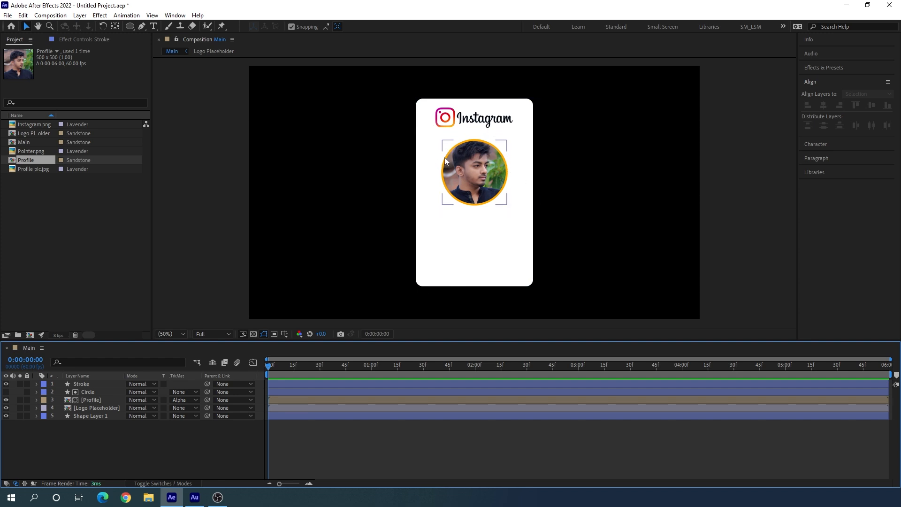
Find the Gradient Ramp effect by searching for "ramp" and apply it to the Stroke layer.
{"action": "scroll", "coordinate": [483, 174], "scroll_direction": "up", "scroll_amount": 4}
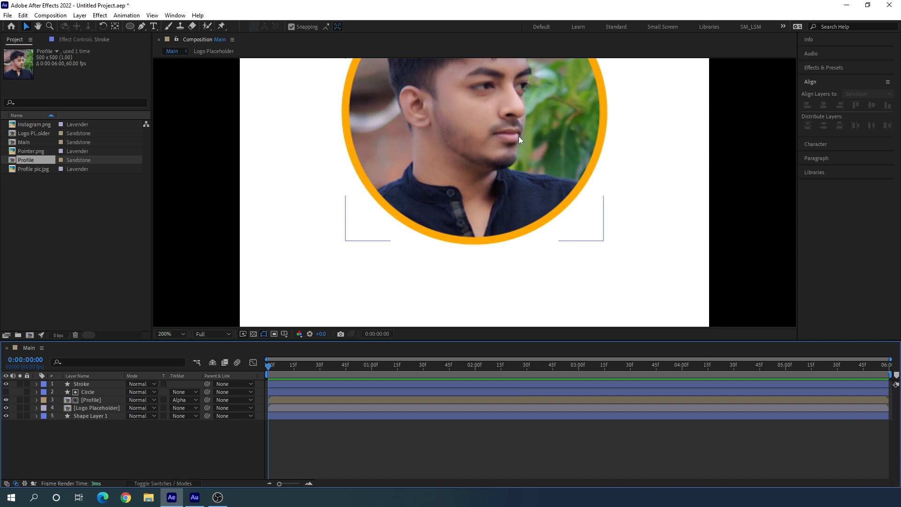
{"action": "left_click_drag", "start_coordinate": [519, 136], "coordinate": [549, 190]}
{"action": "scroll", "coordinate": [549, 190], "scroll_direction": "down", "scroll_amount": 2}
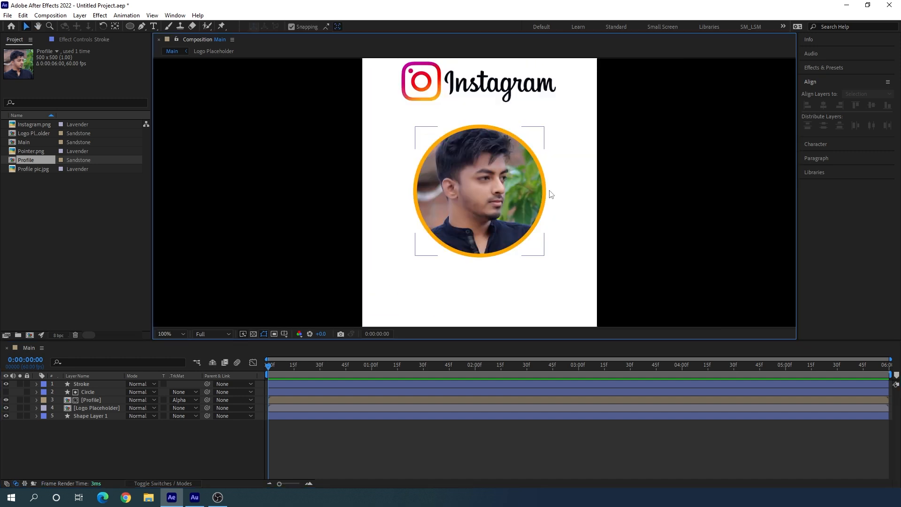
{"action": "left_click", "coordinate": [835, 68]}
{"action": "left_click", "coordinate": [835, 80]}
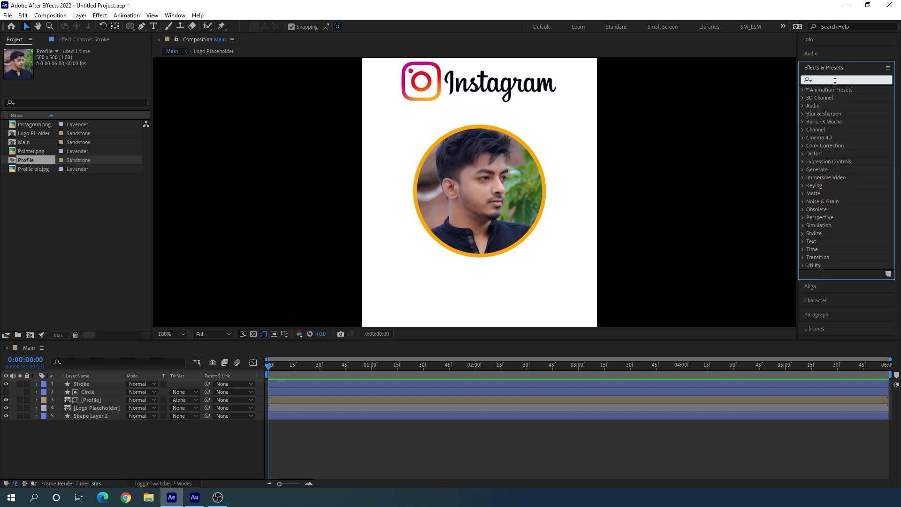
{"action": "type", "text": "ramp"}
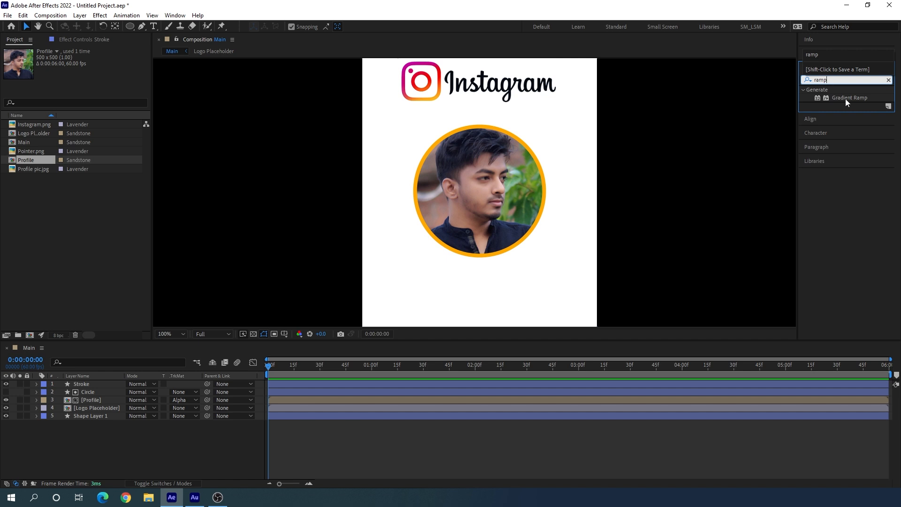
{"action": "left_click", "coordinate": [846, 99]}
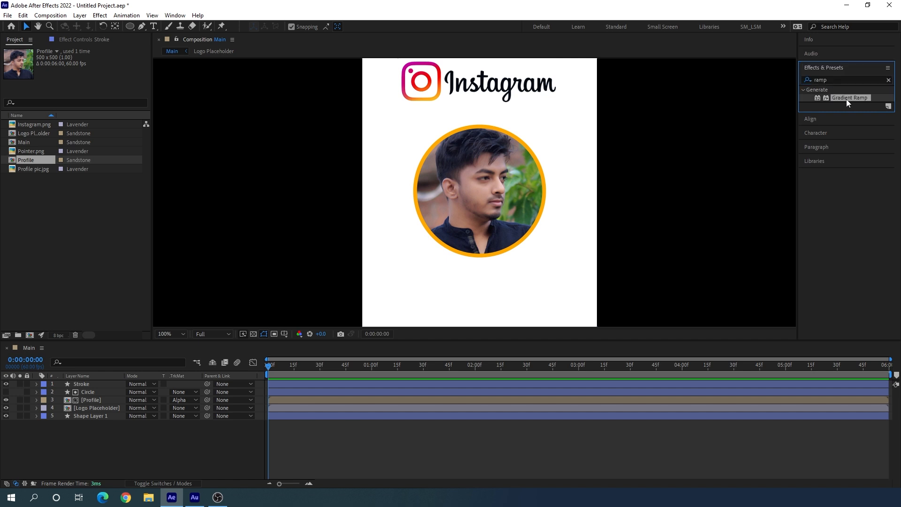
{"action": "mouse_move", "coordinate": [851, 97]}
{"action": "left_mouse_down"}
{"action": "mouse_move", "coordinate": [335, 288]}
{"action": "mouse_move", "coordinate": [100, 385]}
{"action": "left_mouse_up"}
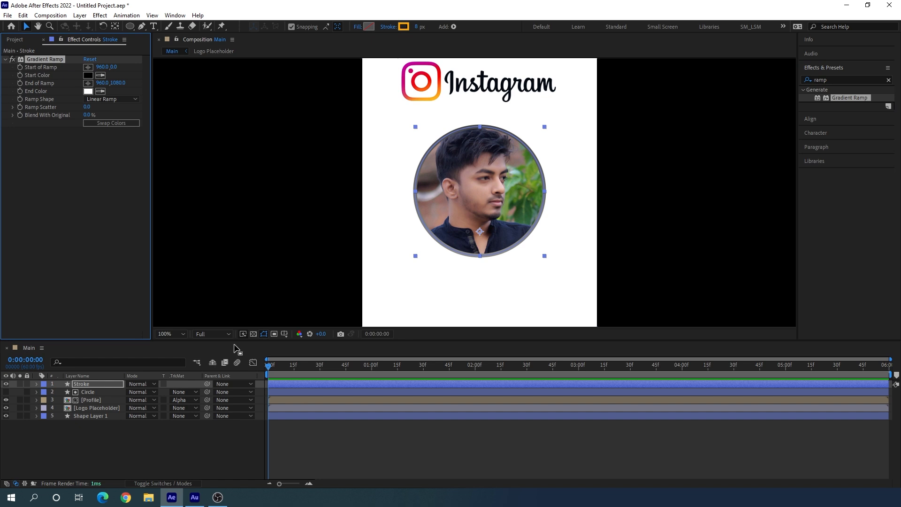
Move the gradient's start point to the upper-left corner of the circle's bounding box, at about 819, 317.
{"action": "key", "text": "h"}
{"action": "left_click_drag", "start_coordinate": [592, 169], "coordinate": [598, 249]}
{"action": "key", "text": "v"}
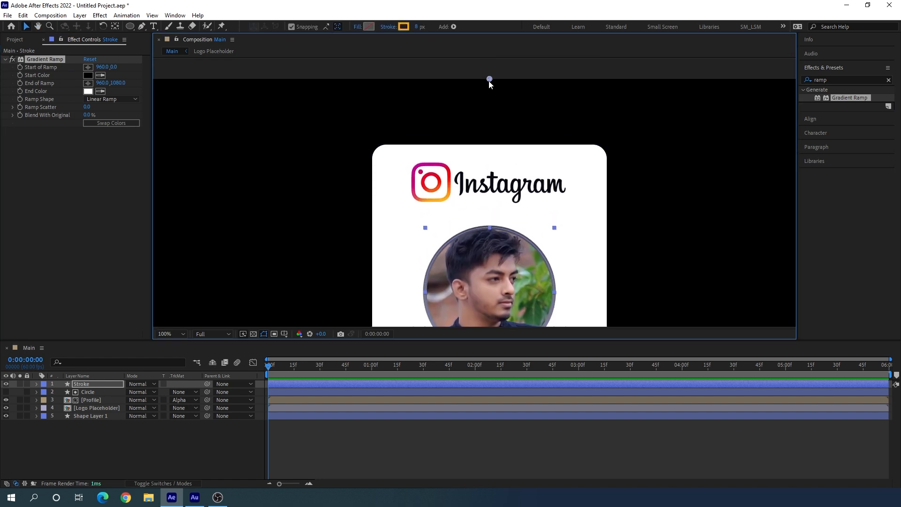
{"action": "left_click_drag", "start_coordinate": [490, 80], "coordinate": [424, 229]}
{"action": "key", "text": "space"}
Move the gradient's end point to the lower-right corner of the circle's bounding box, at about 1097, 592.
{"action": "left_click_drag", "start_coordinate": [562, 253], "coordinate": [549, 121]}
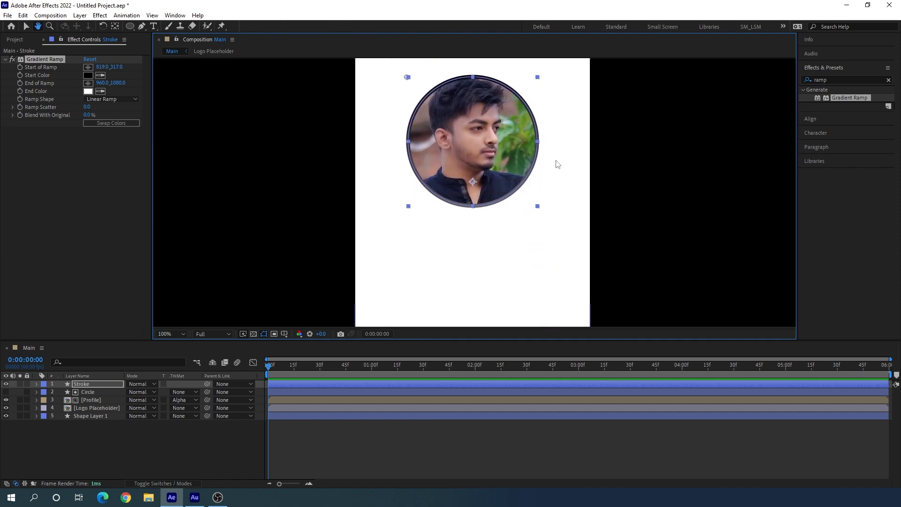
{"action": "scroll", "coordinate": [548, 141], "scroll_direction": "down", "scroll_amount": 3}
{"action": "scroll", "coordinate": [514, 225], "scroll_direction": "down", "scroll_amount": 3}
{"action": "left_click_drag", "start_coordinate": [467, 267], "coordinate": [545, 145]}
{"action": "key", "text": "space"}
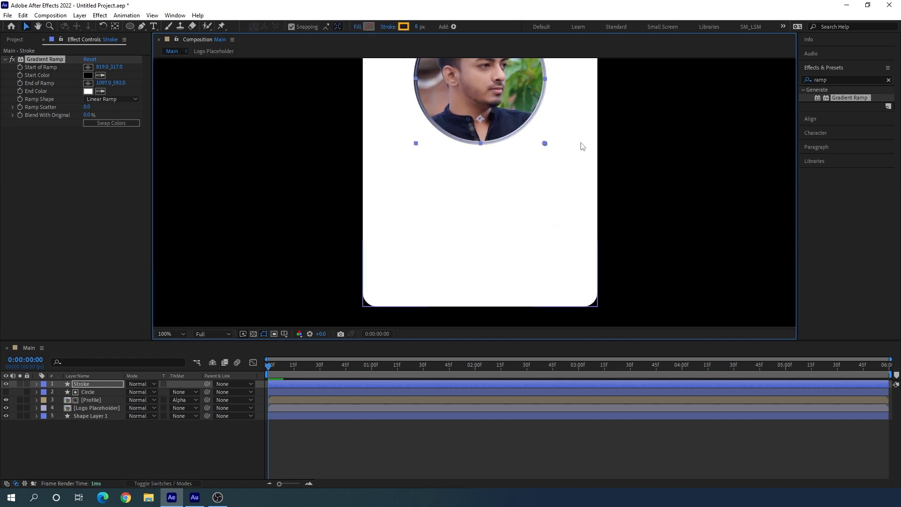
{"action": "scroll", "coordinate": [590, 178], "scroll_direction": "up", "scroll_amount": 3}
{"action": "scroll", "coordinate": [599, 189], "scroll_direction": "up", "scroll_amount": 2}
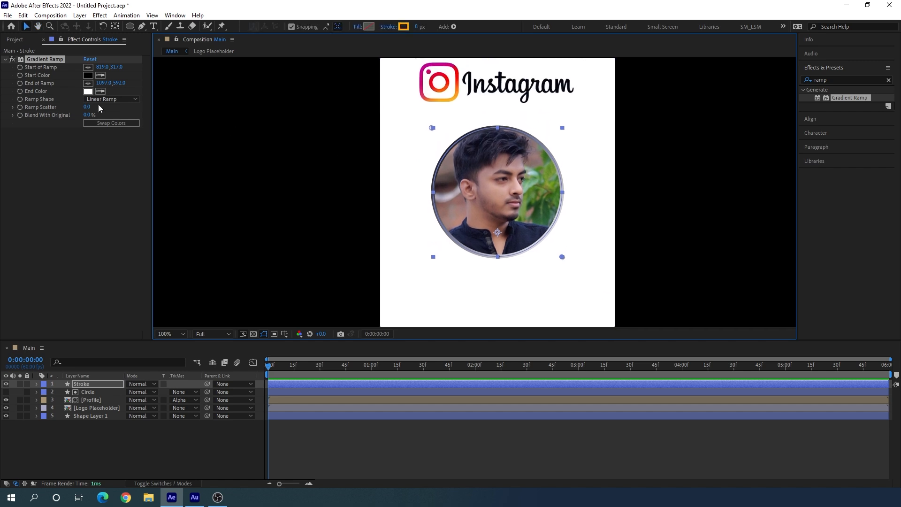
Set the Gradient Ramp's start colour to pink FF0072 and its end colour to orange FFB400, and deselect the layer.
{"action": "left_click", "coordinate": [88, 75]}
{"action": "type", "text": "FF0072"}
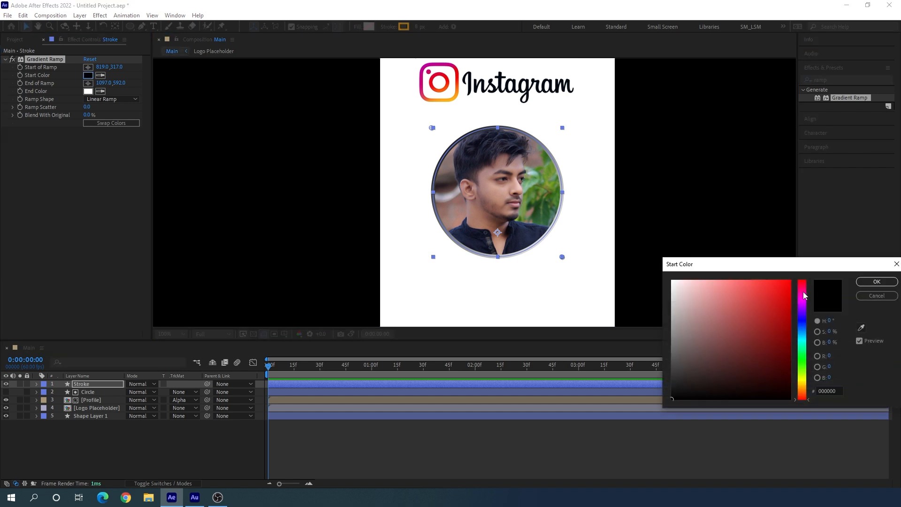
{"action": "left_click", "coordinate": [875, 283]}
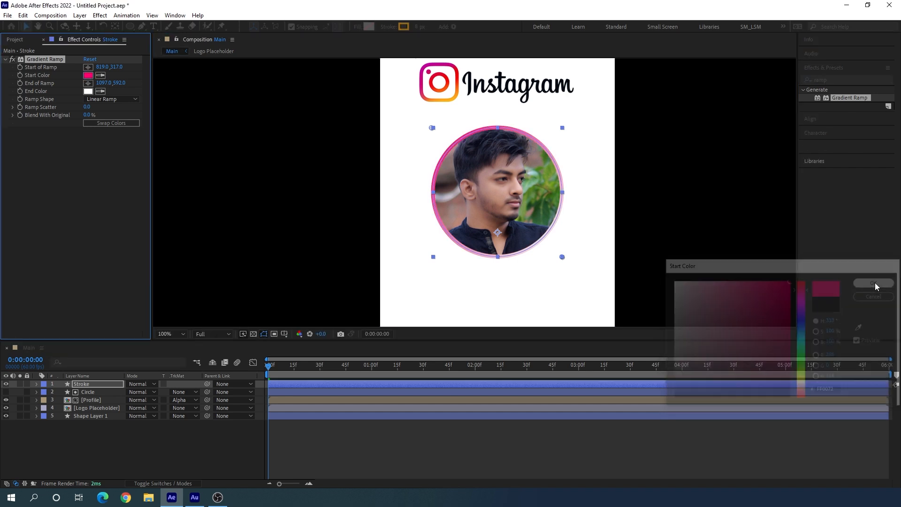
{"action": "left_click", "coordinate": [88, 91]}
{"action": "type", "text": "FFB400"}
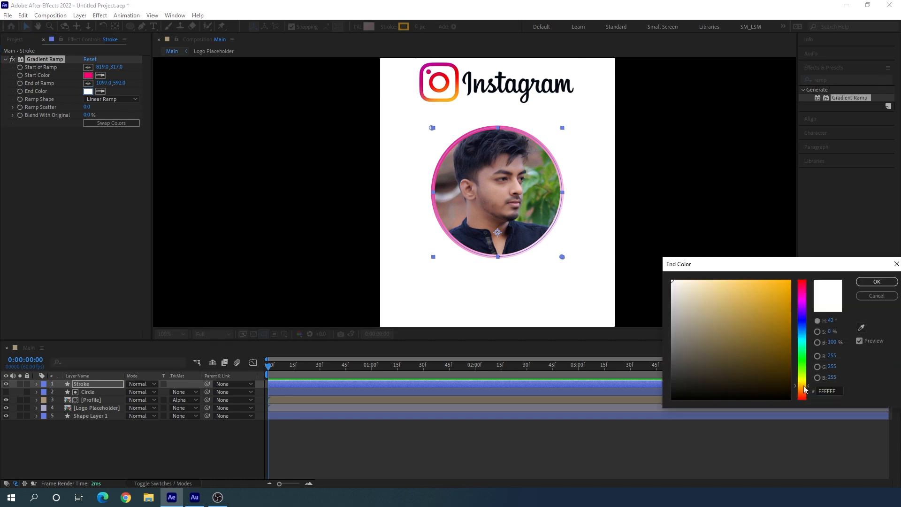
{"action": "left_click", "coordinate": [872, 281]}
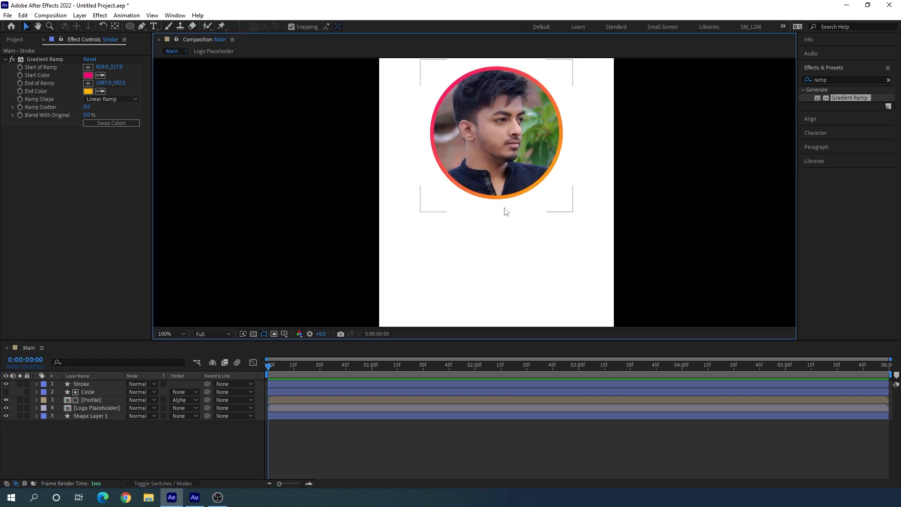
{"action": "left_click", "coordinate": [509, 227]}
{"action": "left_click", "coordinate": [183, 452]}
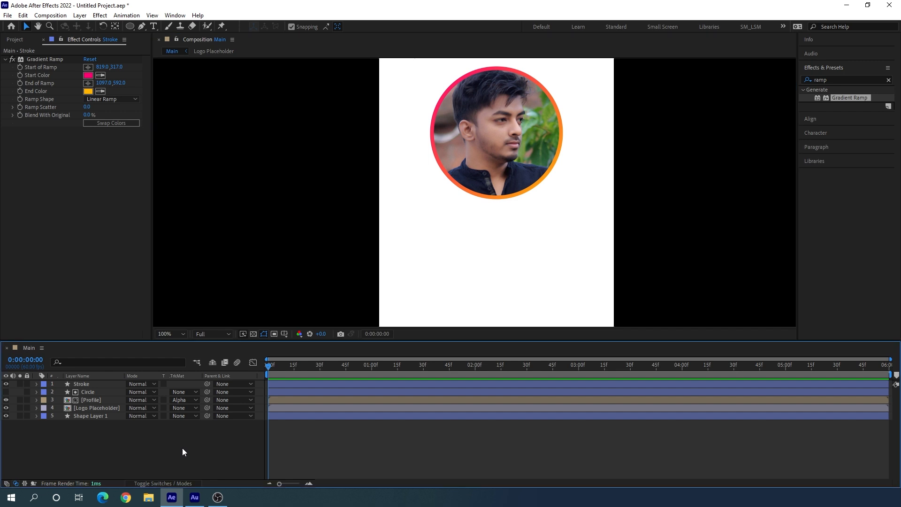
Add the text "username" on the white card below the circular profile picture.
{"action": "left_click", "coordinate": [154, 26]}
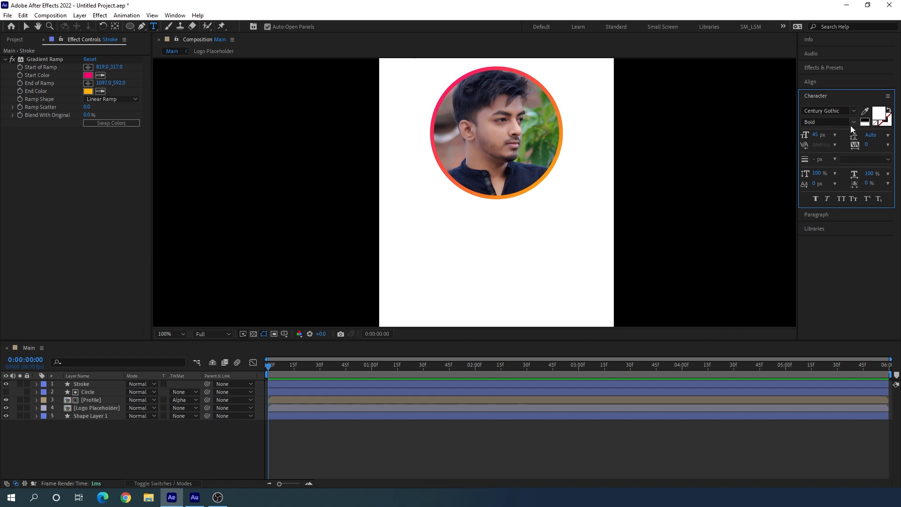
{"action": "left_click", "coordinate": [488, 238]}
{"action": "type", "text": "username"}
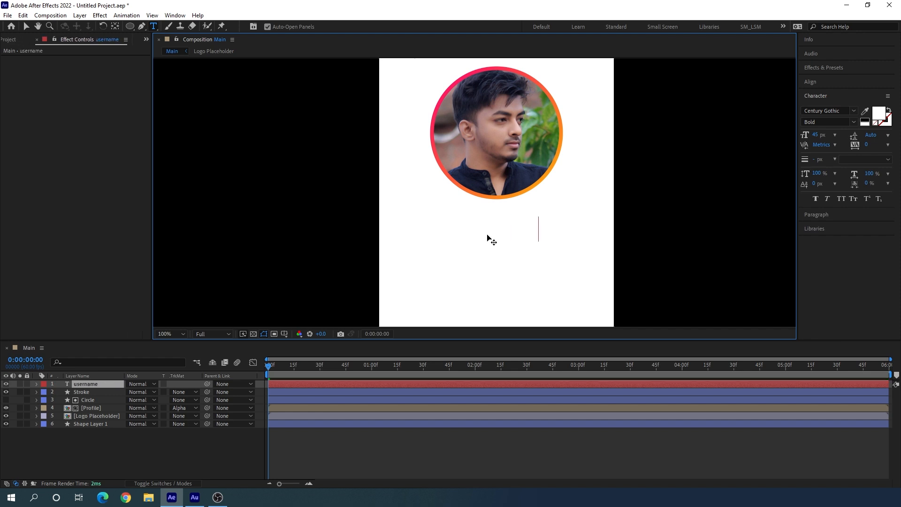
Set the "username" text's fill colour to black 000000 and its font size to 70 px.
{"action": "double_click", "coordinate": [487, 235]}
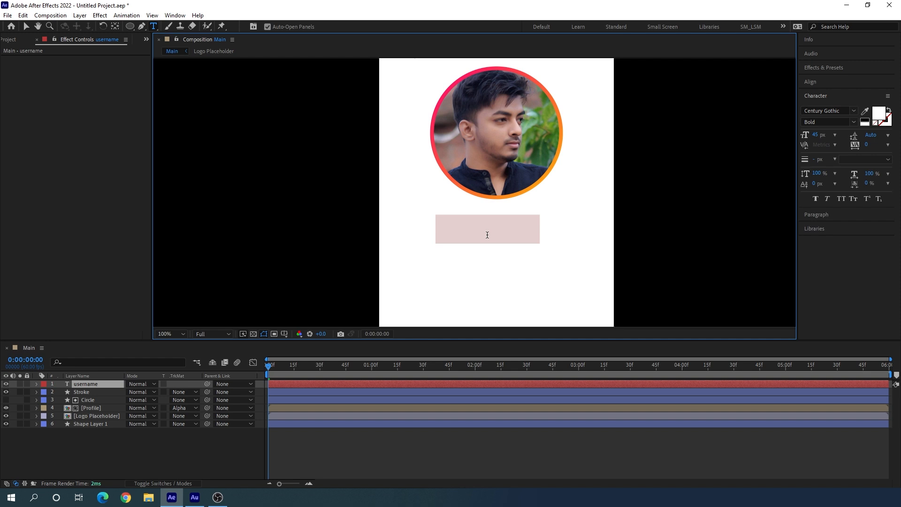
{"action": "left_click", "coordinate": [878, 114]}
{"action": "left_click_drag", "start_coordinate": [673, 310], "coordinate": [630, 428]}
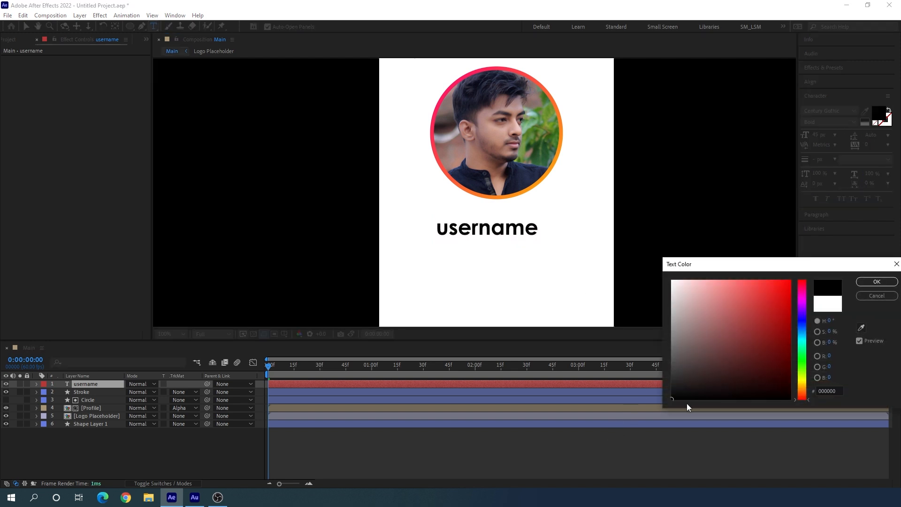
{"action": "left_click", "coordinate": [877, 281]}
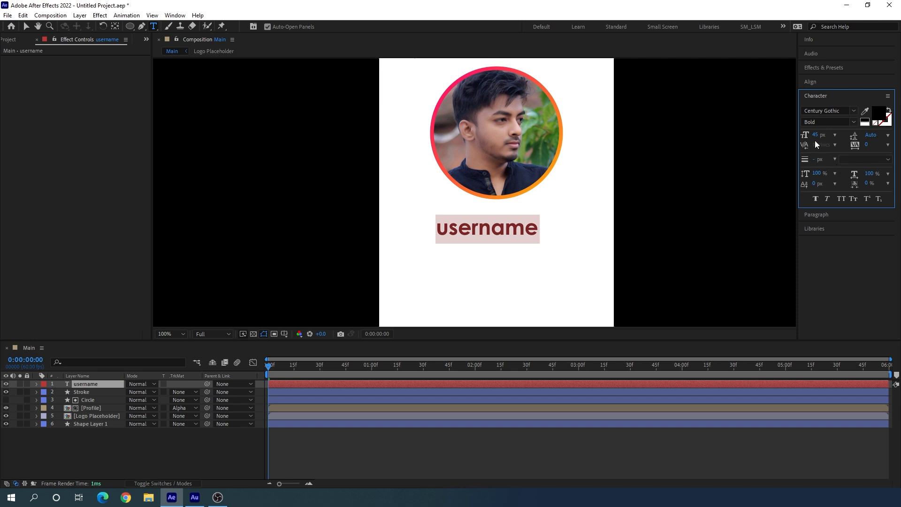
{"action": "left_click_drag", "start_coordinate": [814, 137], "coordinate": [827, 137]}
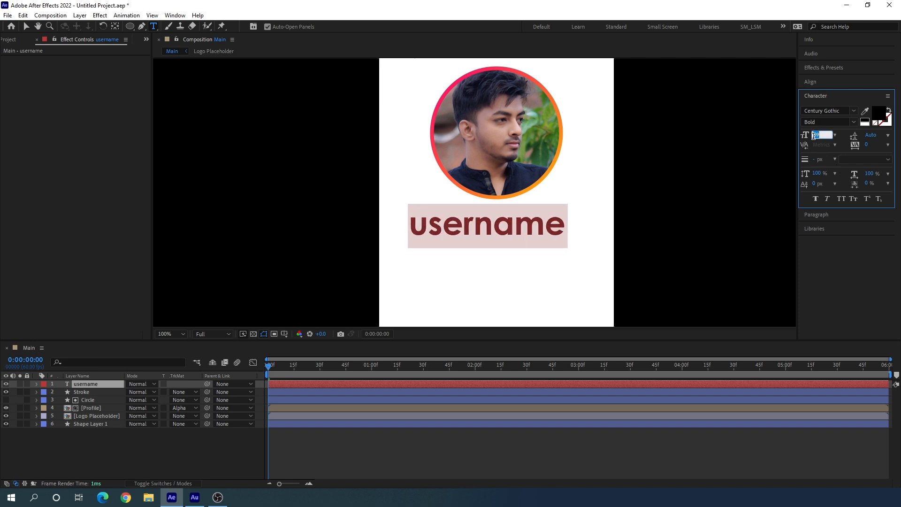
{"action": "type", "text": "70"}
{"action": "key", "text": "Return"}
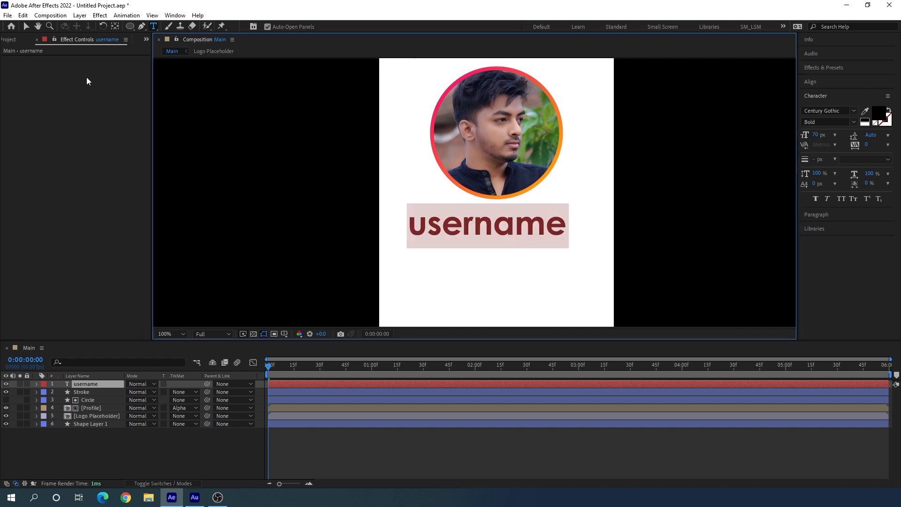
Centre the "username" text horizontally in the composition, nudge it down one large increment, and deselect it.
{"action": "left_click", "coordinate": [27, 26]}
{"action": "left_click", "coordinate": [93, 385]}
{"action": "left_click", "coordinate": [826, 83]}
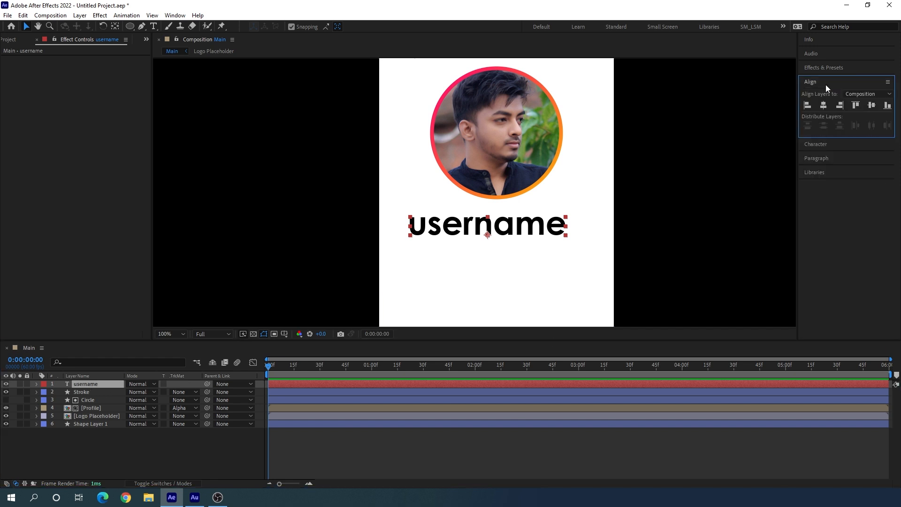
{"action": "left_click", "coordinate": [824, 106]}
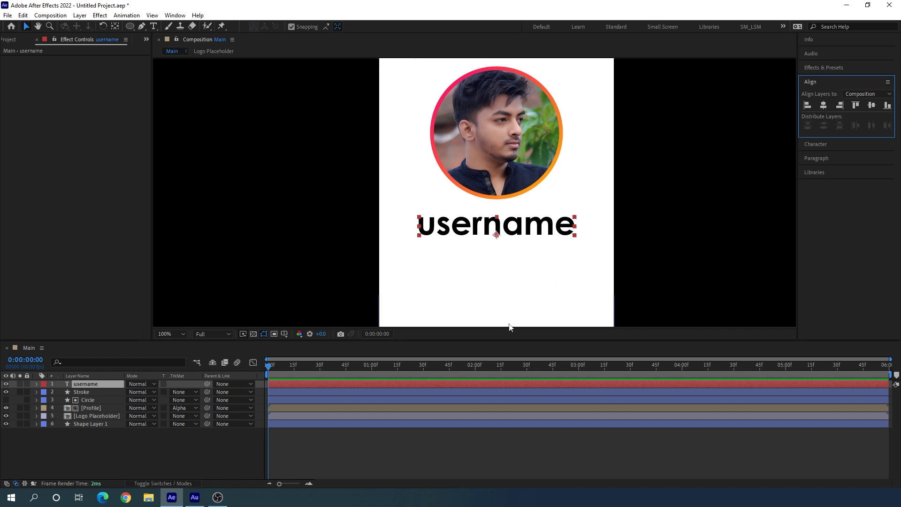
{"action": "key", "text": "shift+Down"}
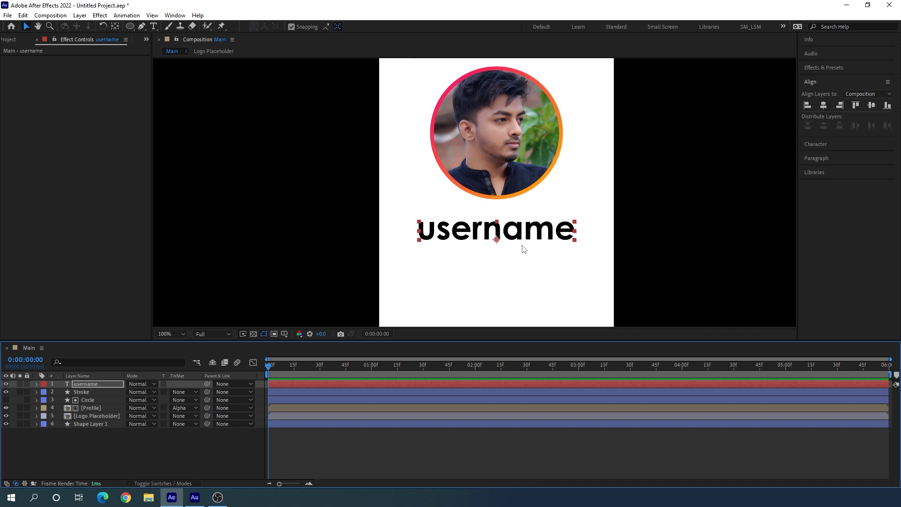
{"action": "left_click", "coordinate": [214, 449]}
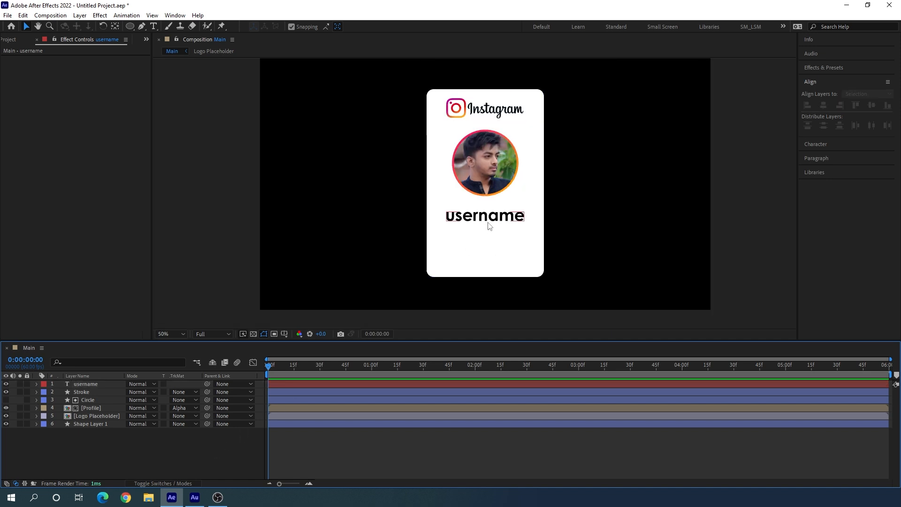
Set the "username" text's font size to 75 px and deselect the layer.
{"action": "left_click", "coordinate": [101, 385]}
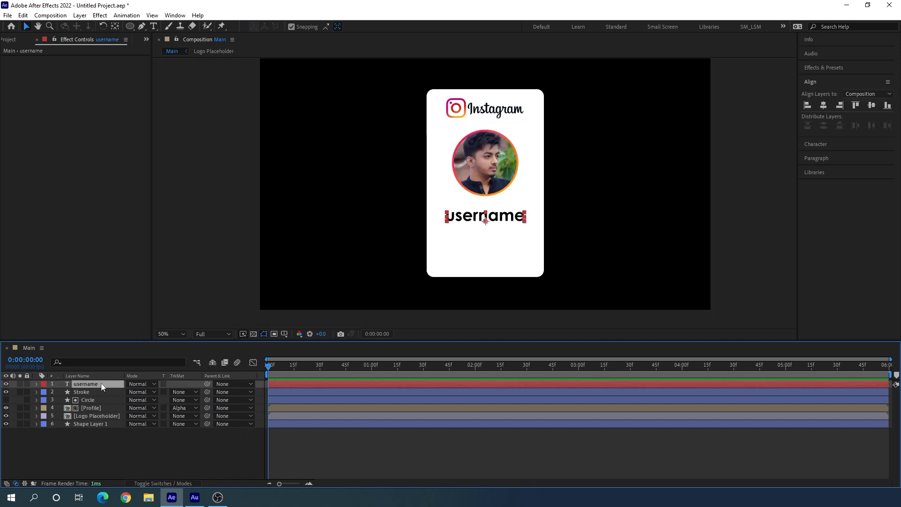
{"action": "left_click", "coordinate": [828, 145]}
{"action": "left_click", "coordinate": [816, 135]}
{"action": "type", "text": "75"}
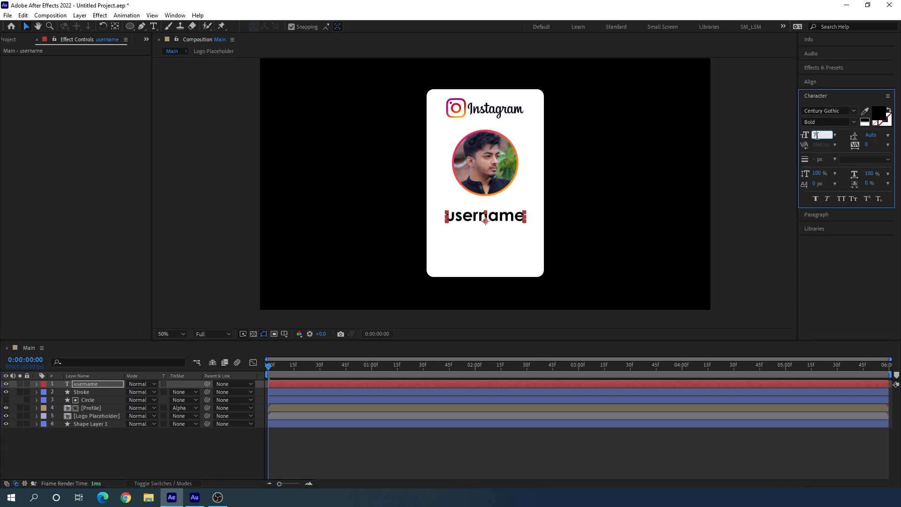
{"action": "key", "text": "Return"}
{"action": "left_click", "coordinate": [217, 454]}
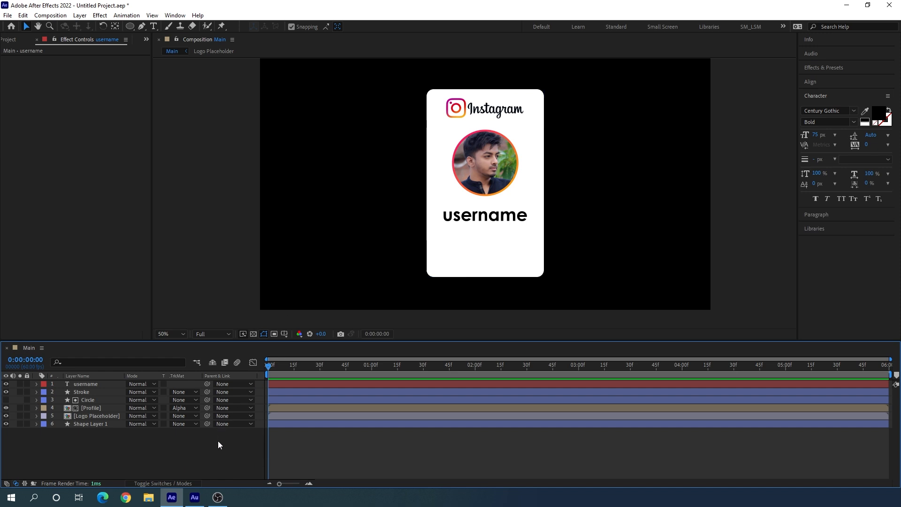
Add the text "10.2K Followers" on the white card below the username.
{"action": "left_click", "coordinate": [156, 27]}
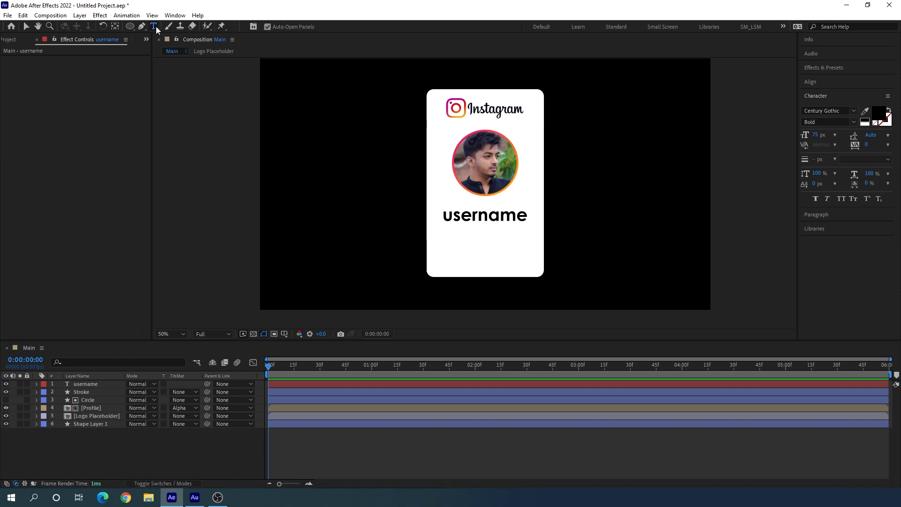
{"action": "left_click", "coordinate": [461, 240]}
{"action": "type", "text": "10.2K Followers"}
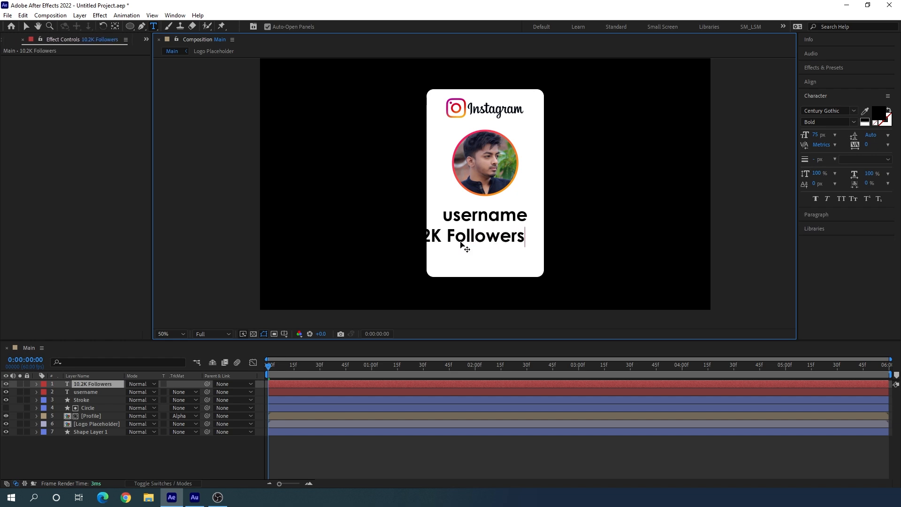
Set the "10.2K Followers" text to the Gotham font in Medium style at a size of 36 px.
{"action": "key", "text": "ctrl+a"}
{"action": "left_click", "coordinate": [831, 110]}
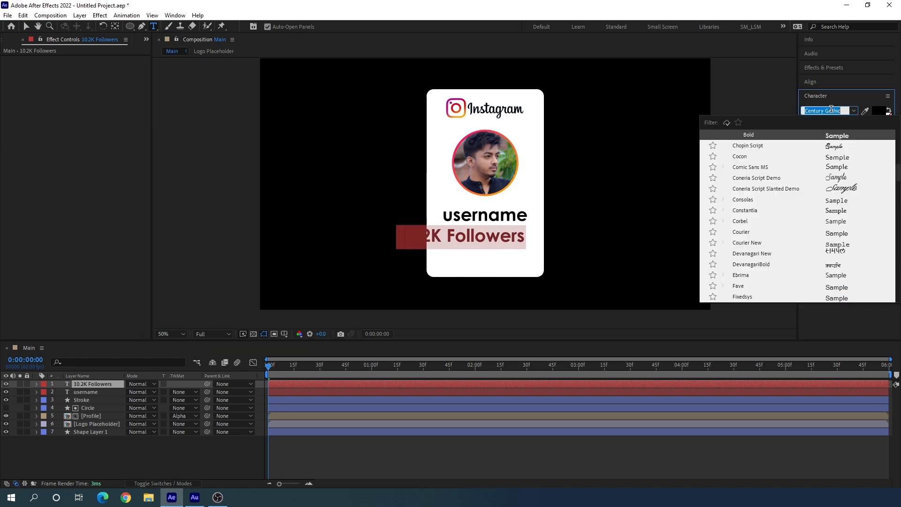
{"action": "type", "text": "got"}
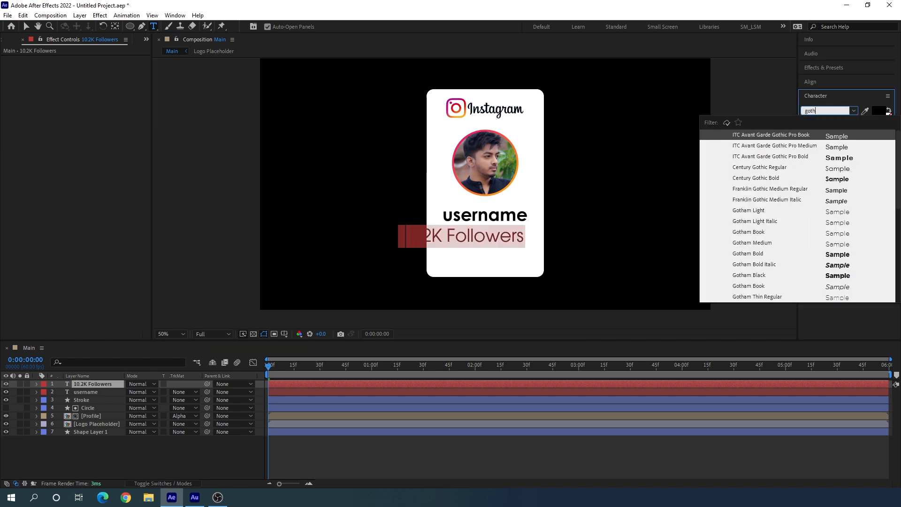
{"action": "type", "text": "h"}
{"action": "left_click", "coordinate": [762, 232]}
{"action": "left_click", "coordinate": [857, 123]}
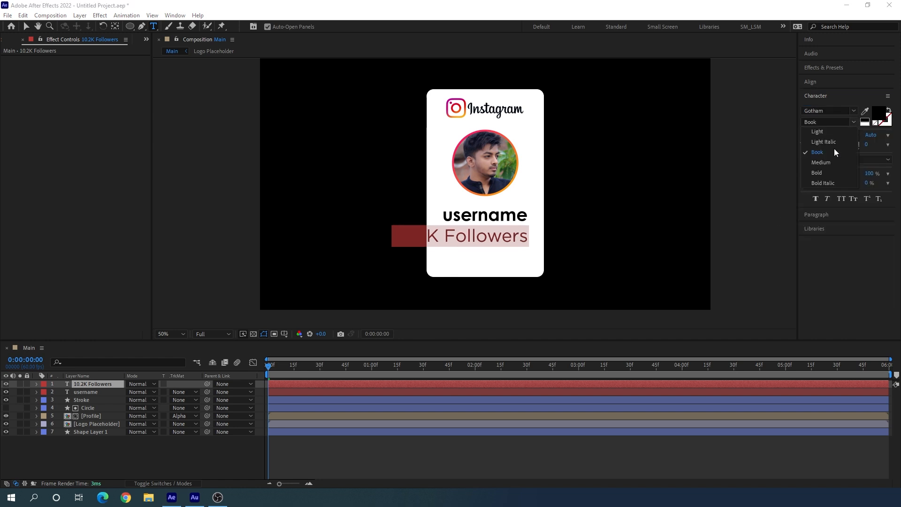
{"action": "left_click", "coordinate": [826, 173]}
{"action": "left_click", "coordinate": [854, 122]}
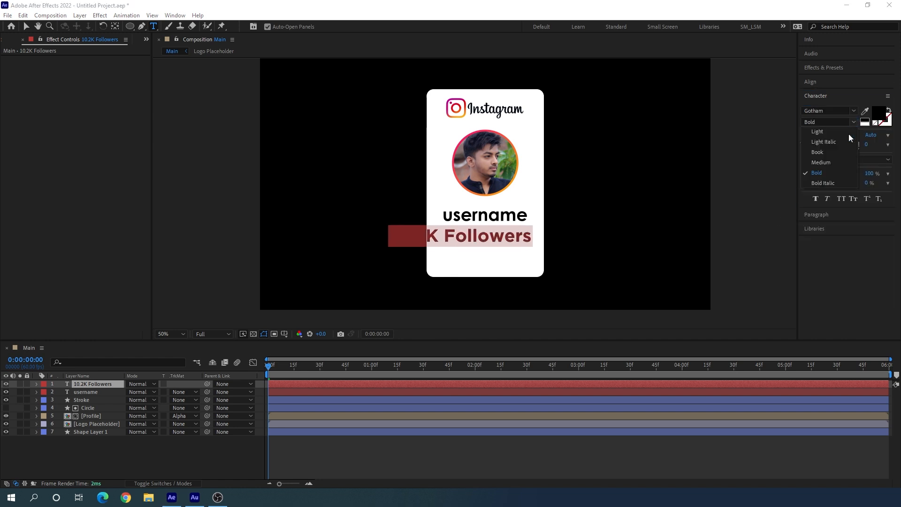
{"action": "left_click", "coordinate": [826, 162]}
{"action": "left_click_drag", "start_coordinate": [817, 137], "coordinate": [798, 137]}
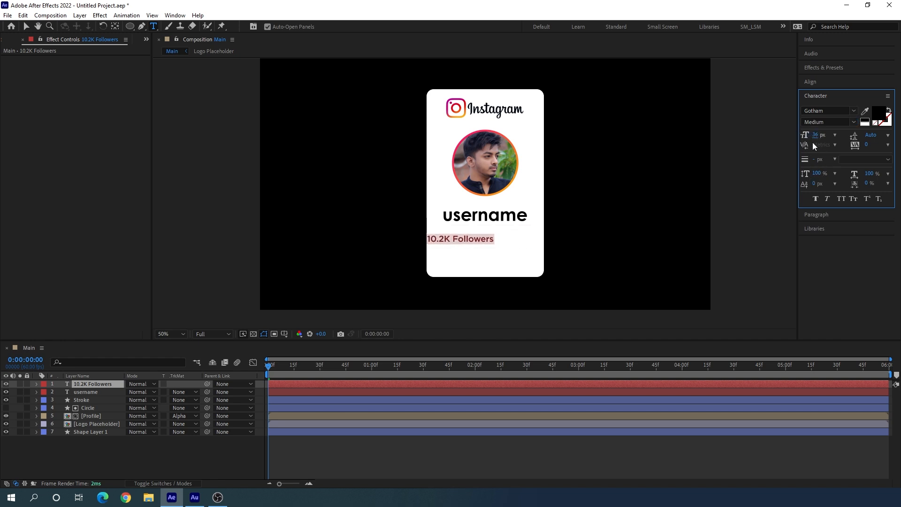
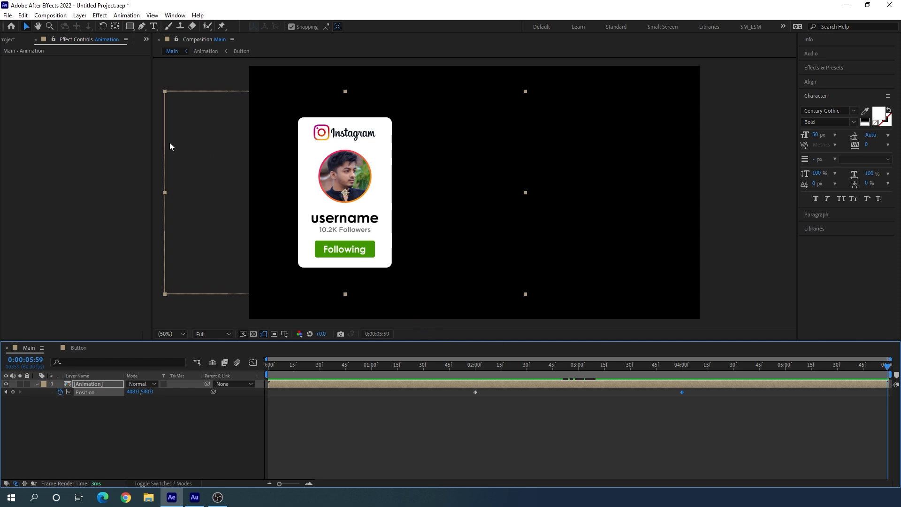
Set the Animation layer's X position to -500 at 0:00:05:59 so the card exits the frame.
{"action": "left_click_drag", "start_coordinate": [134, 391], "coordinate": [97, 398]}
{"action": "left_click", "coordinate": [133, 393]}
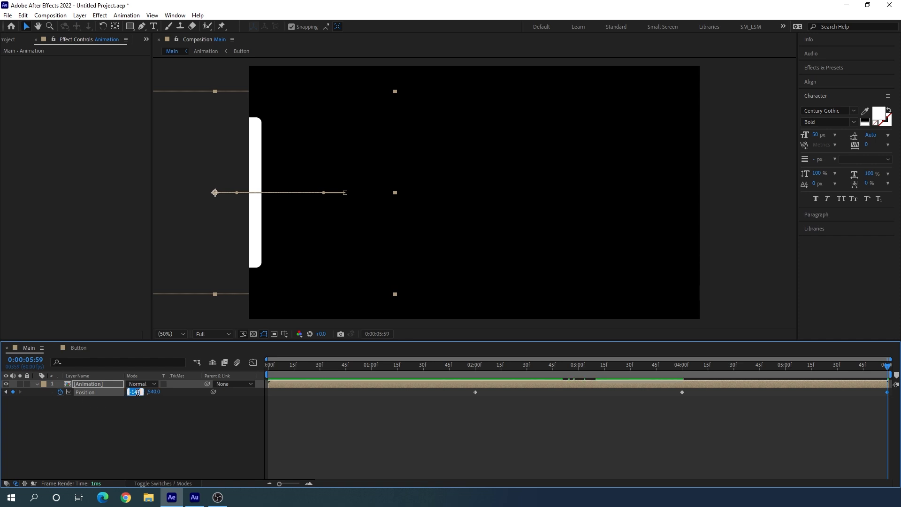
{"action": "type", "text": "-500"}
{"action": "key", "text": "Return"}
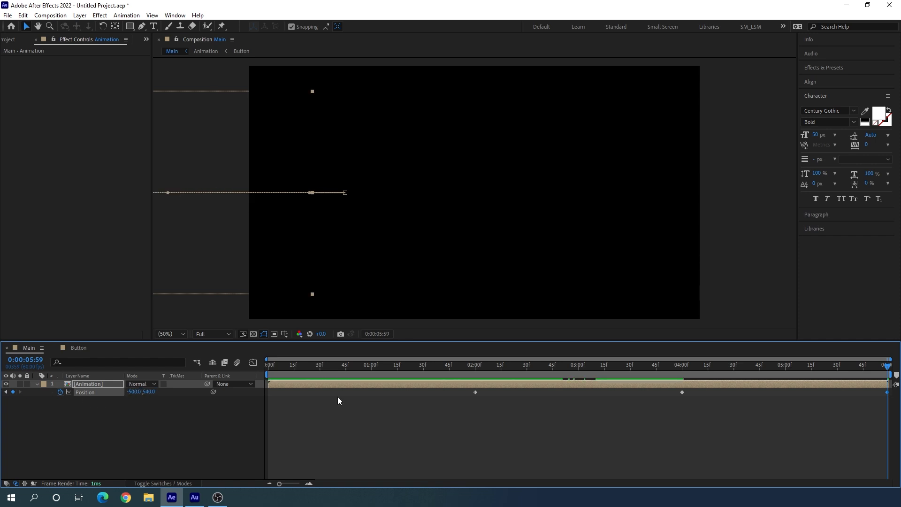
Keyframe the Animation layer's X position at -500 at 0:00:00:00 so the card starts outside the frame.
{"action": "left_click_drag", "start_coordinate": [452, 368], "coordinate": [249, 370]}
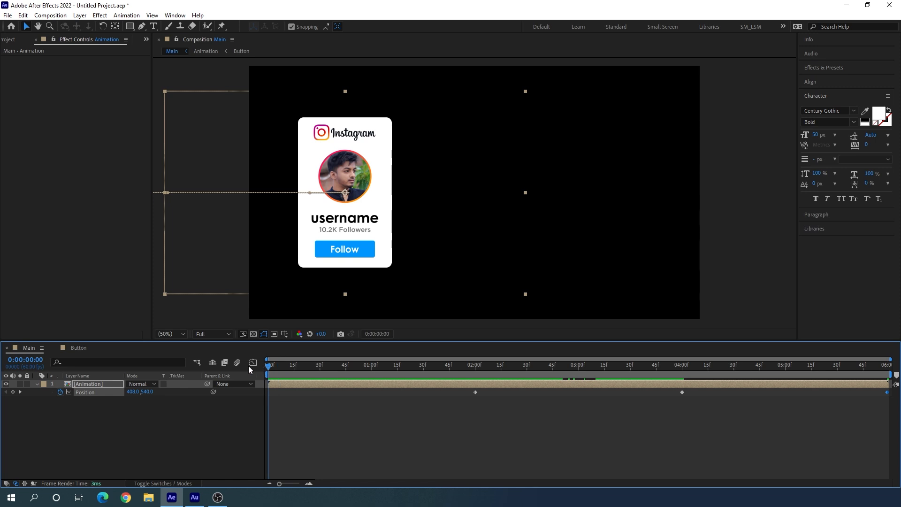
{"action": "left_click", "coordinate": [127, 393]}
{"action": "type", "text": "-500"}
{"action": "key", "text": "Return"}
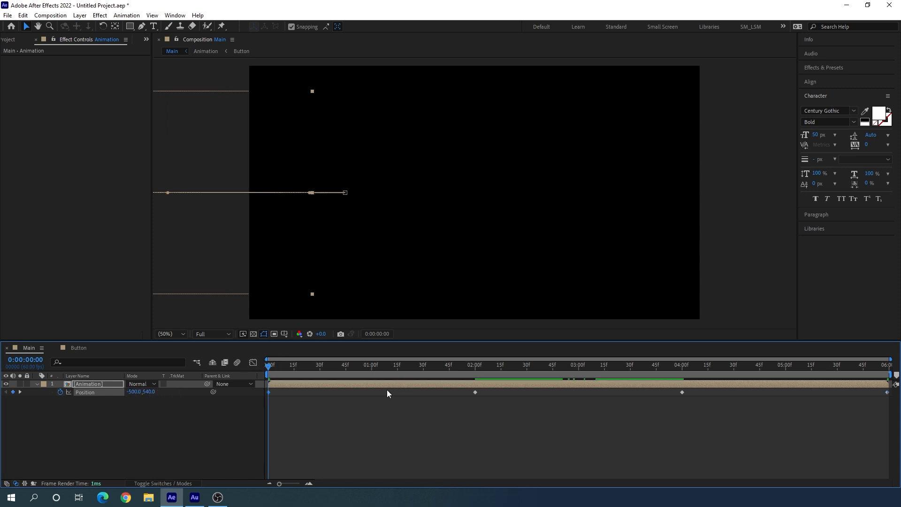
Reshape the speed graph of the Animation layer's position so the slide-in peaks early and the slide-out peaks late.
{"action": "left_click_drag", "start_coordinate": [285, 368], "coordinate": [890, 383]}
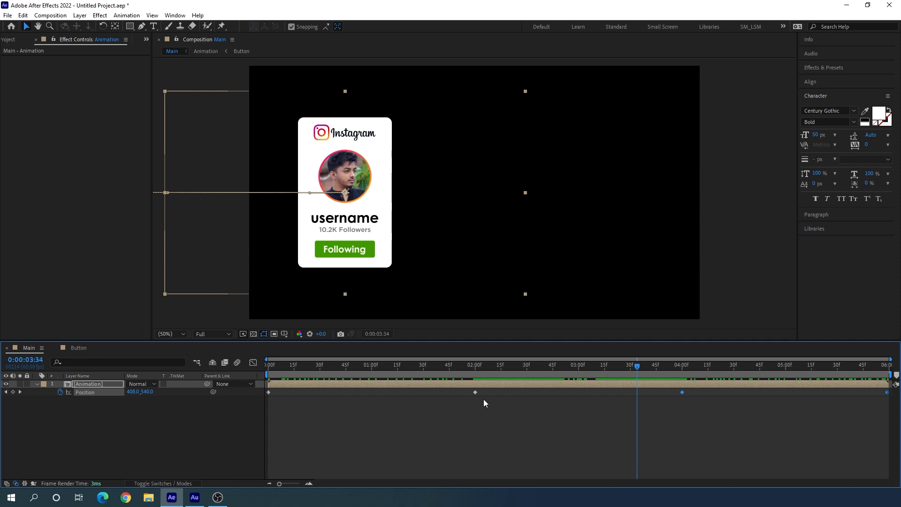
{"action": "left_click_drag", "start_coordinate": [489, 390], "coordinate": [265, 404]}
{"action": "left_click", "coordinate": [253, 363]}
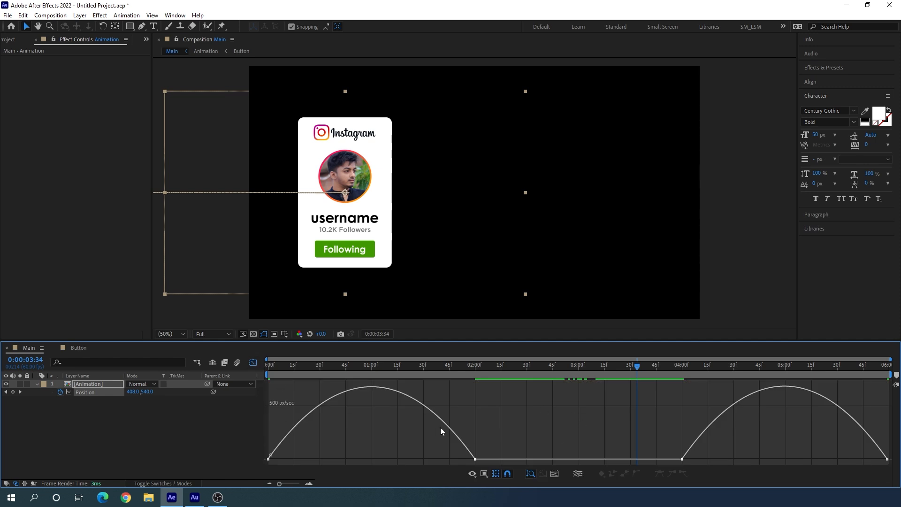
{"action": "right_click", "coordinate": [493, 434]}
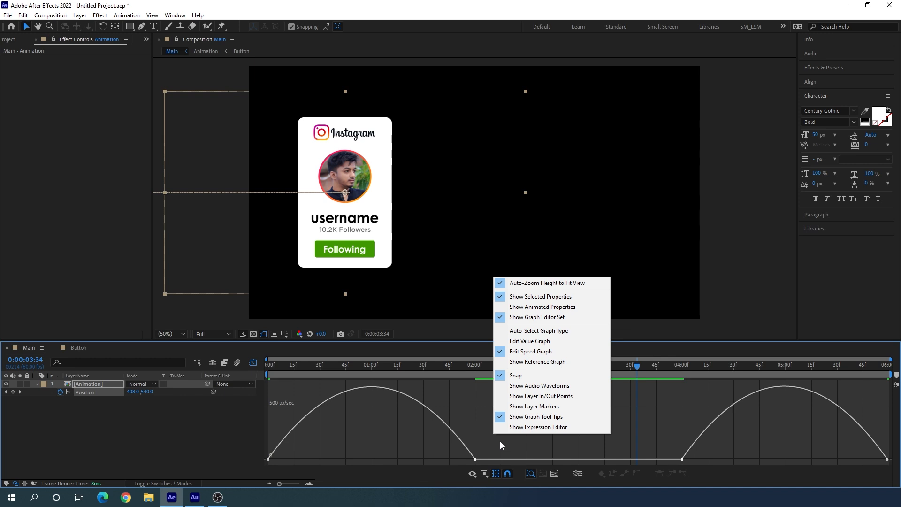
{"action": "left_click_drag", "start_coordinate": [492, 447], "coordinate": [358, 460]}
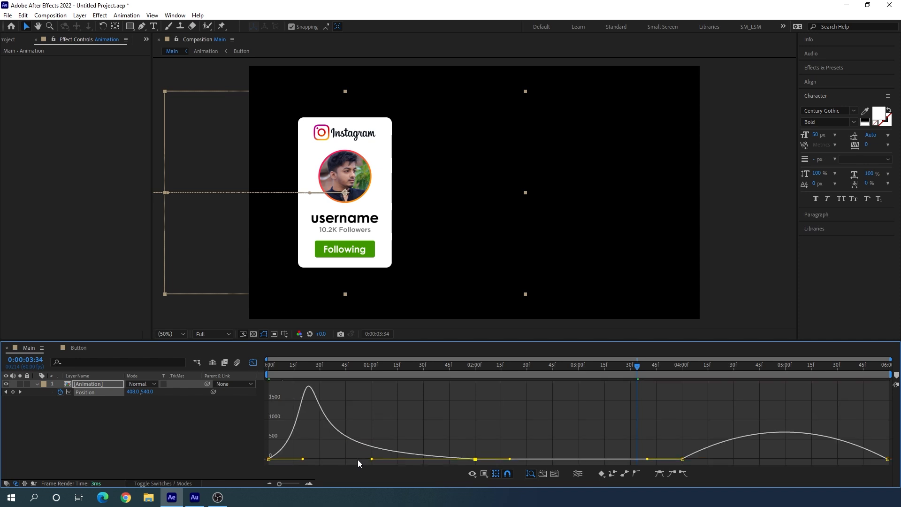
{"action": "left_click", "coordinate": [671, 445]}
{"action": "left_click_drag", "start_coordinate": [686, 462], "coordinate": [815, 457]}
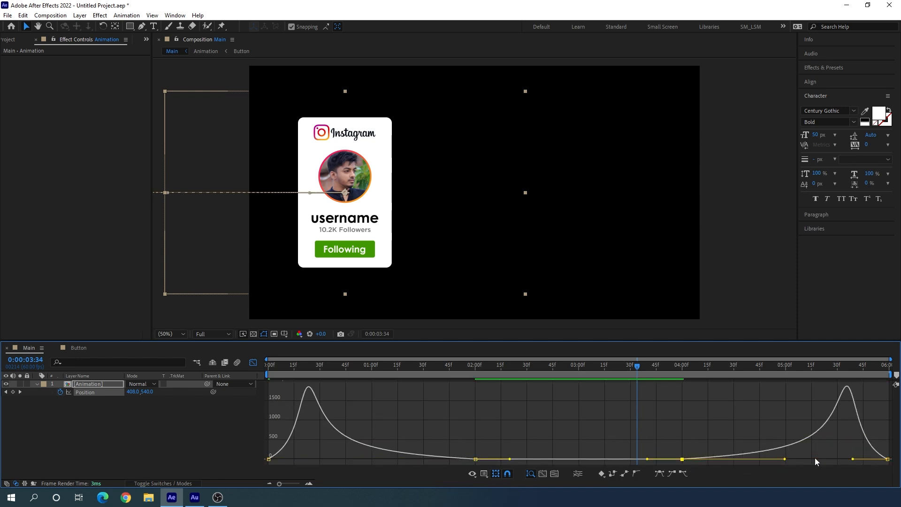
Preview the card's slide animation from the start, then close the graph editor and collapse the Animation layer's properties.
{"action": "left_click_drag", "start_coordinate": [582, 366], "coordinate": [254, 363]}
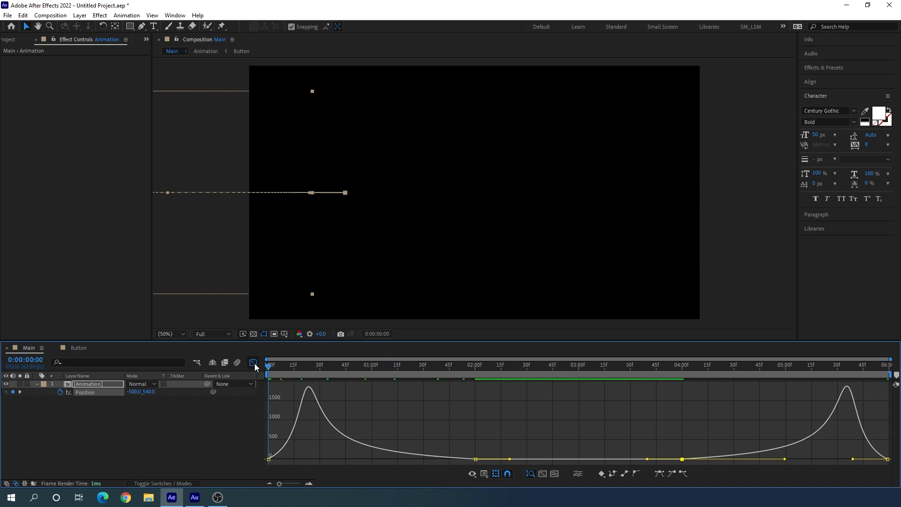
{"action": "key", "text": "space"}
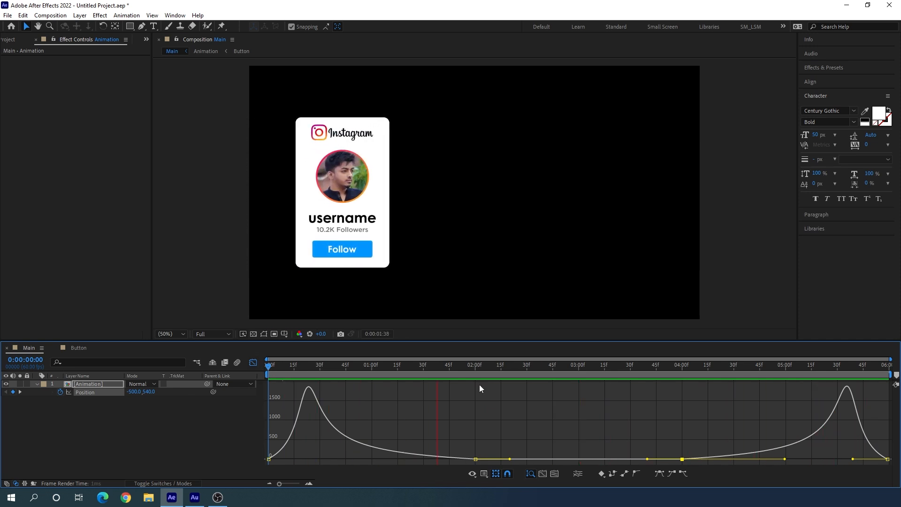
{"action": "key", "text": "space"}
{"action": "left_click", "coordinate": [254, 364]}
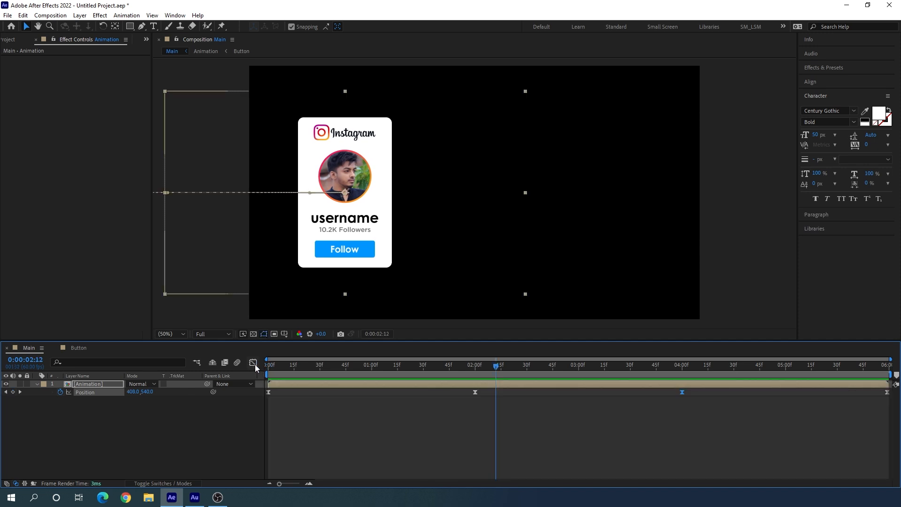
{"action": "left_click", "coordinate": [36, 383]}
{"action": "left_click", "coordinate": [105, 407]}
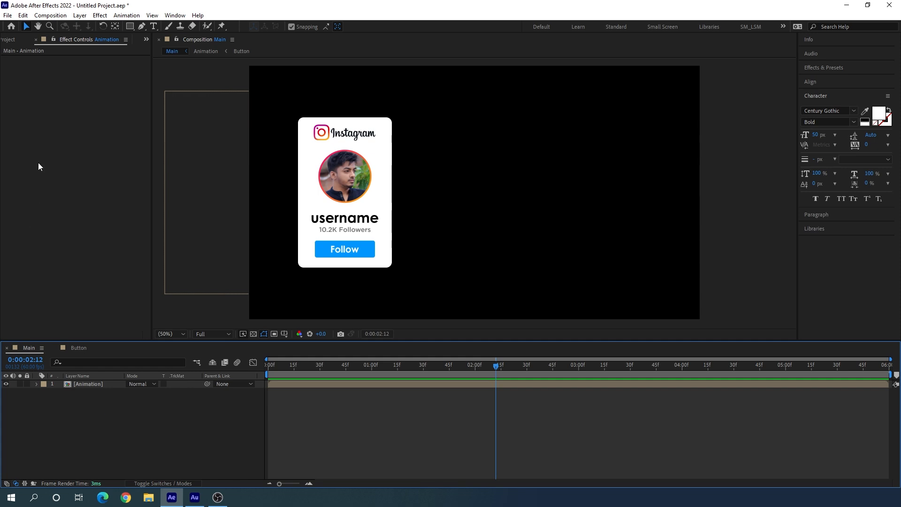
Add Pointer.png from the project files to the Main composition above the Animation layer.
{"action": "left_click", "coordinate": [9, 40]}
{"action": "left_click", "coordinate": [80, 227]}
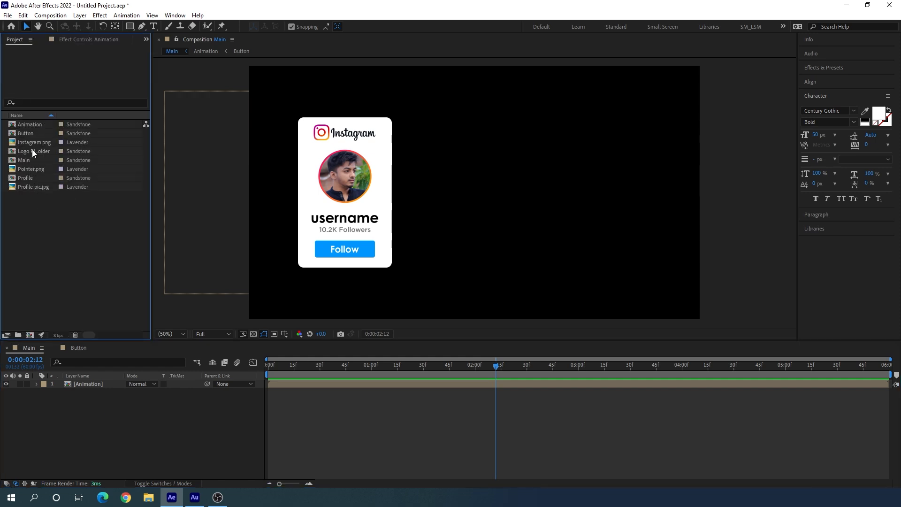
{"action": "left_click", "coordinate": [54, 169]}
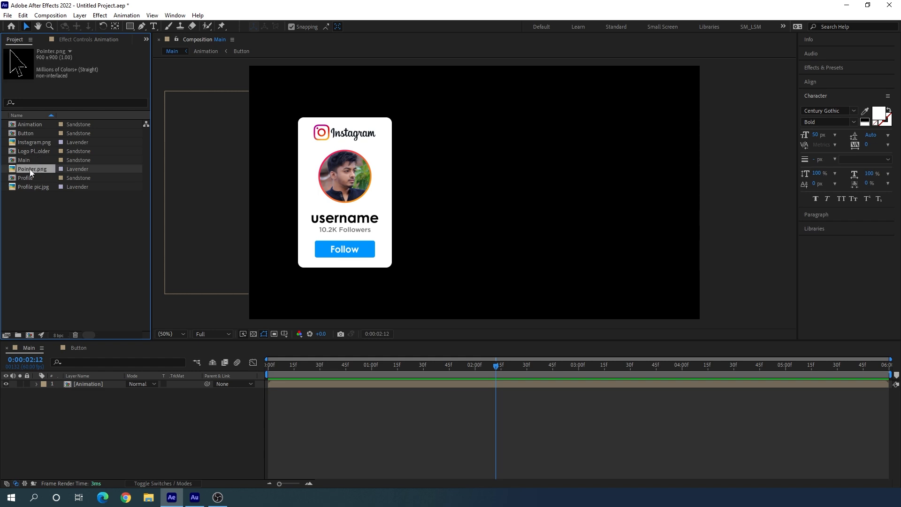
{"action": "left_click_drag", "start_coordinate": [32, 170], "coordinate": [93, 382]}
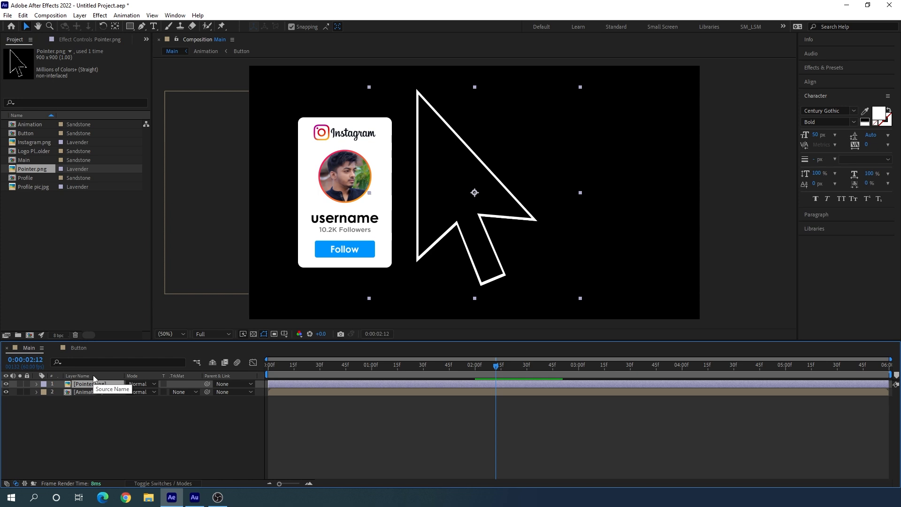
Scale the Pointer.png layer to 10% and place it over the lower-right corner of the Follow button.
{"action": "key", "text": "s"}
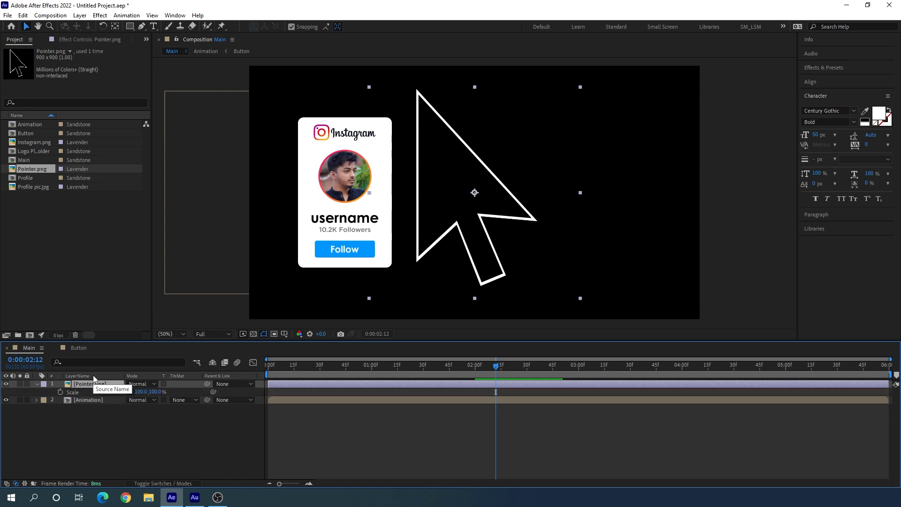
{"action": "left_click_drag", "start_coordinate": [161, 394], "coordinate": [121, 396]}
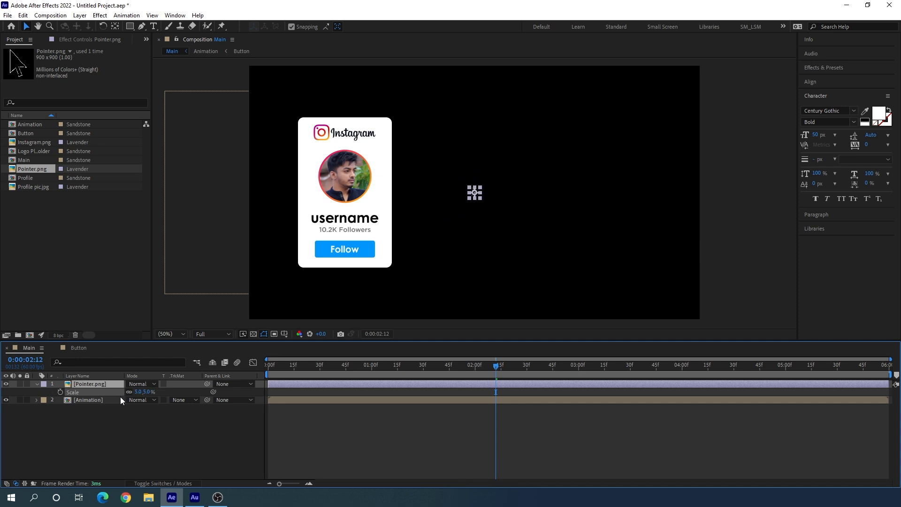
{"action": "left_click", "coordinate": [150, 392]}
{"action": "type", "text": "10"}
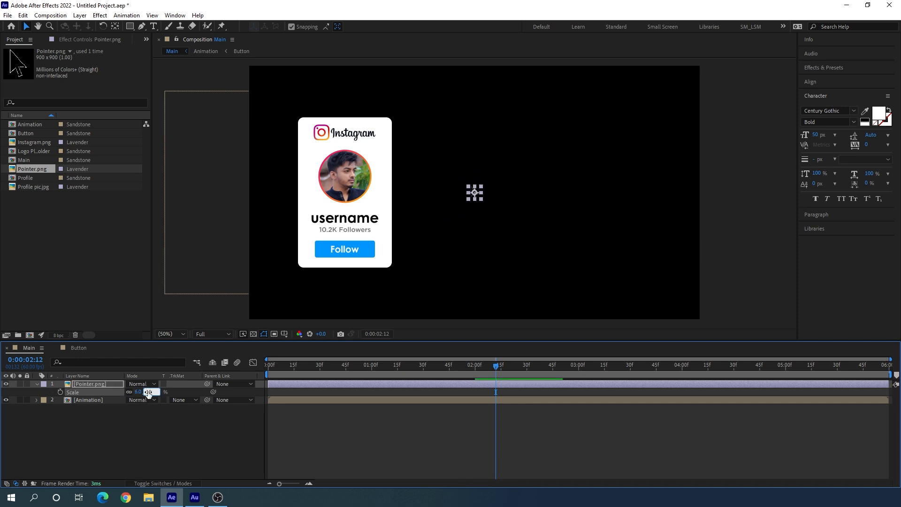
{"action": "key", "text": "Return"}
{"action": "left_click_drag", "start_coordinate": [476, 193], "coordinate": [371, 259]}
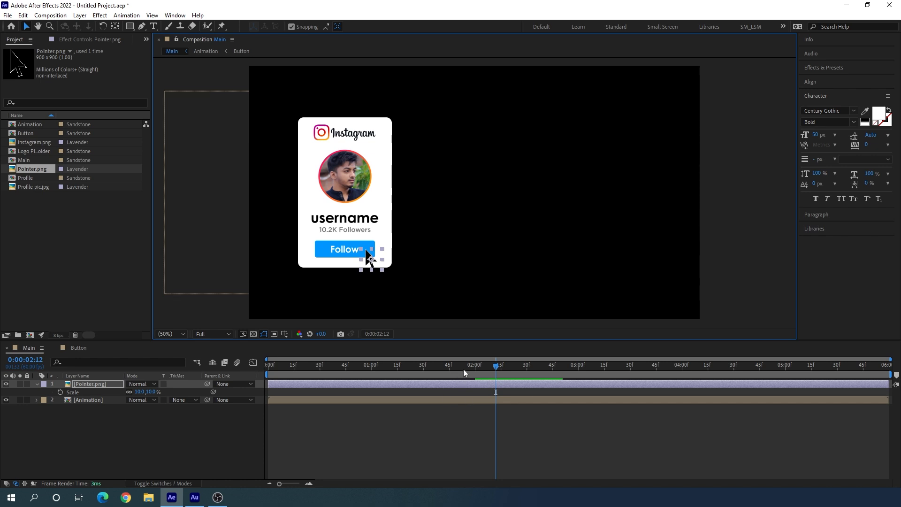
Keyframe the Pointer.png layer's position over the button at 0:00:02:00 and again at 0:00:04:00.
{"action": "mouse_move", "coordinate": [464, 367]}
{"action": "left_mouse_down"}
{"action": "mouse_move", "coordinate": [434, 370]}
{"action": "mouse_move", "coordinate": [476, 381]}
{"action": "left_mouse_up"}
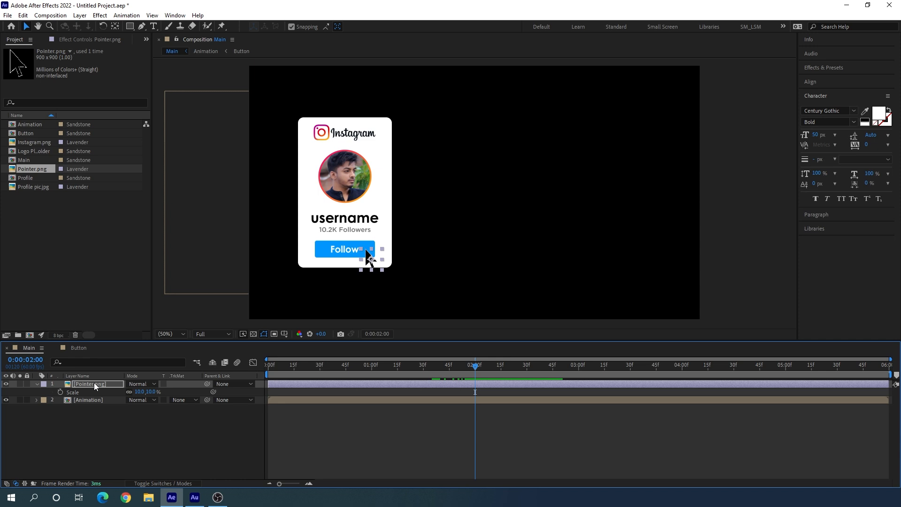
{"action": "key", "text": "p"}
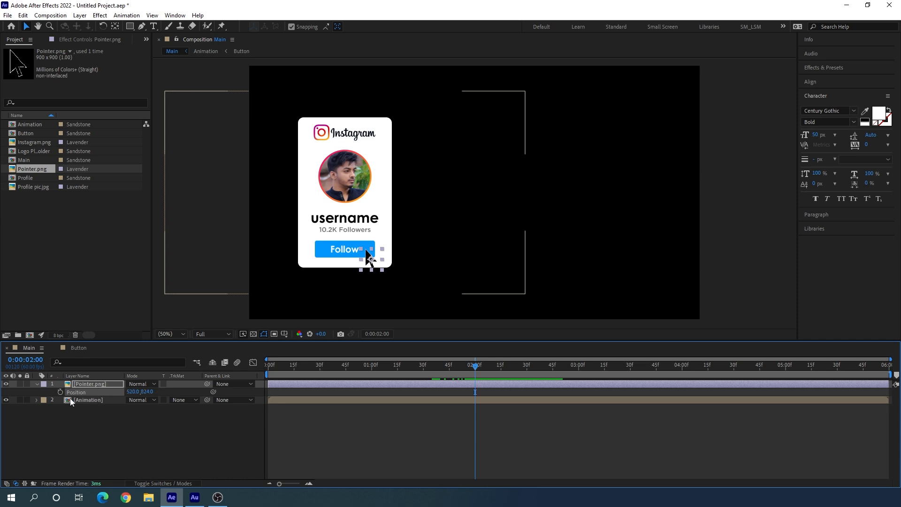
{"action": "left_click", "coordinate": [60, 392]}
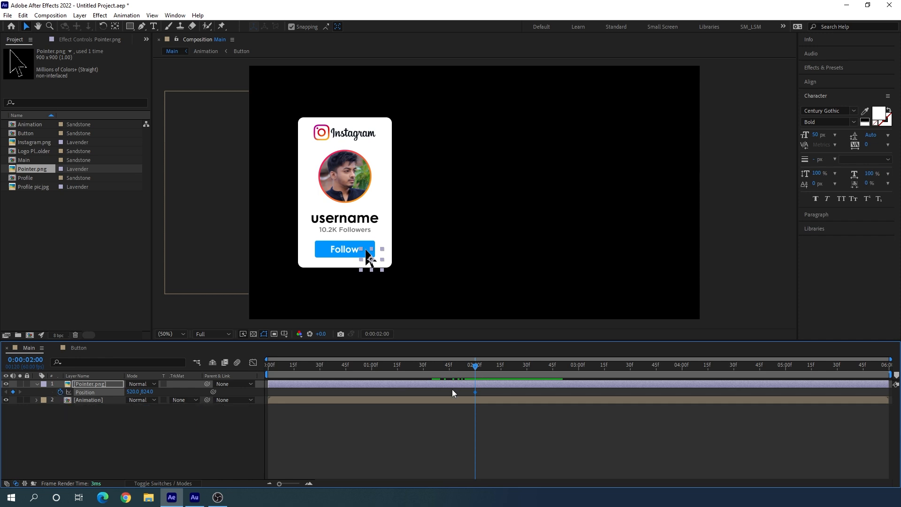
{"action": "left_click_drag", "start_coordinate": [493, 370], "coordinate": [683, 384]}
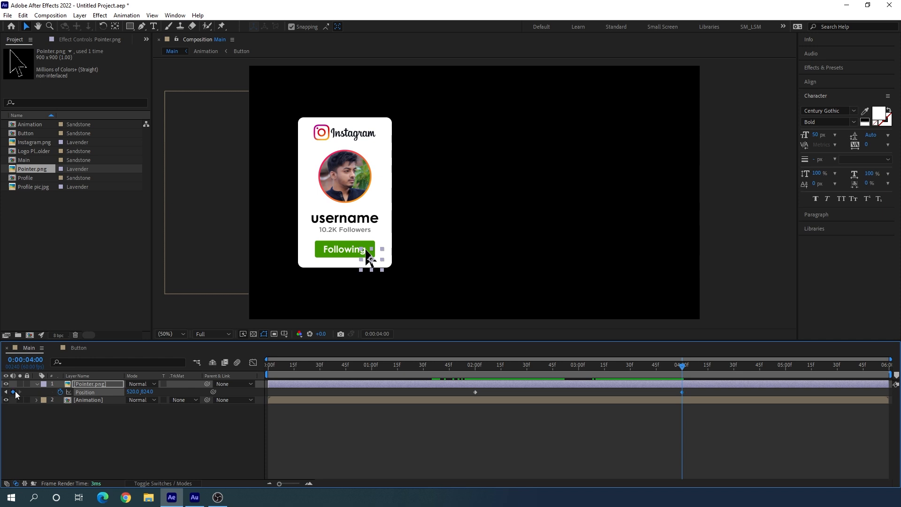
{"action": "left_click", "coordinate": [13, 391]}
Move the pointer outside the frame by setting its X position to -164 at 0:00:05:59 and -132 at 0:00:00:00.
{"action": "left_click_drag", "start_coordinate": [716, 365], "coordinate": [887, 365]}
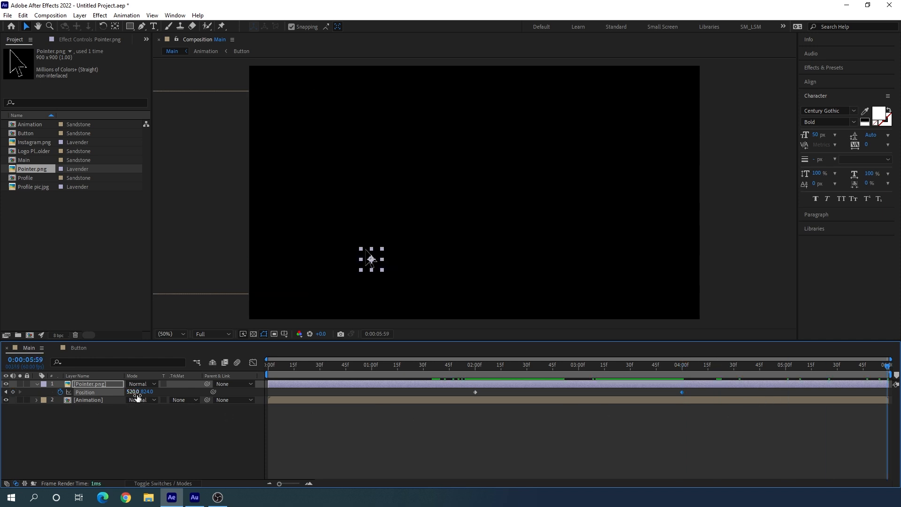
{"action": "left_click_drag", "start_coordinate": [132, 392], "coordinate": [3, 396]}
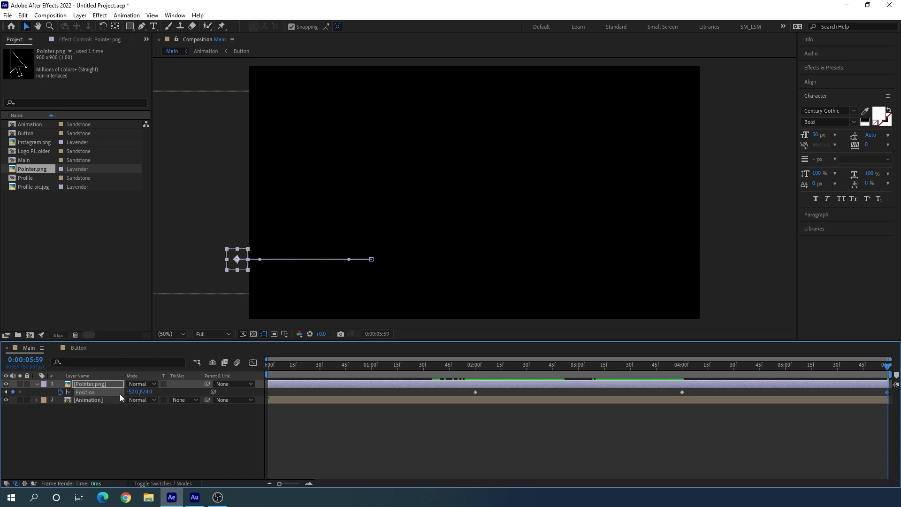
{"action": "left_click_drag", "start_coordinate": [120, 397], "coordinate": [93, 393]}
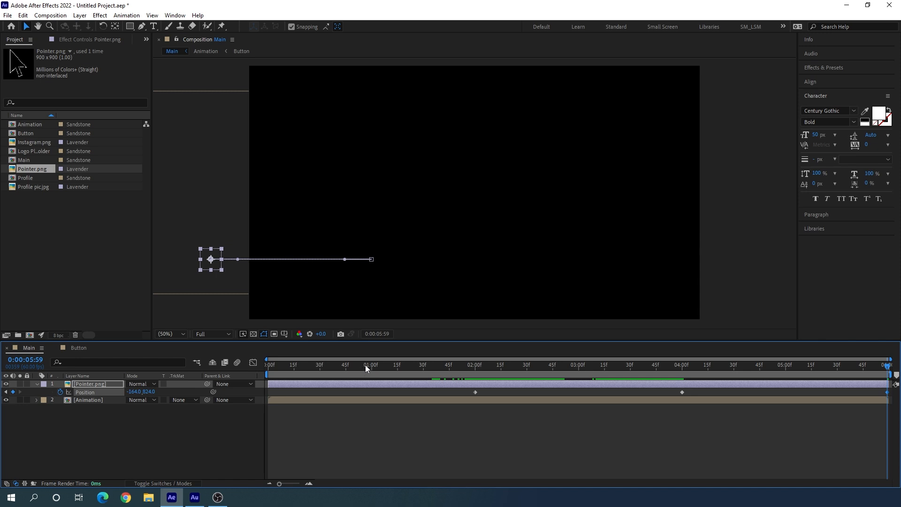
{"action": "left_click_drag", "start_coordinate": [366, 364], "coordinate": [240, 381]}
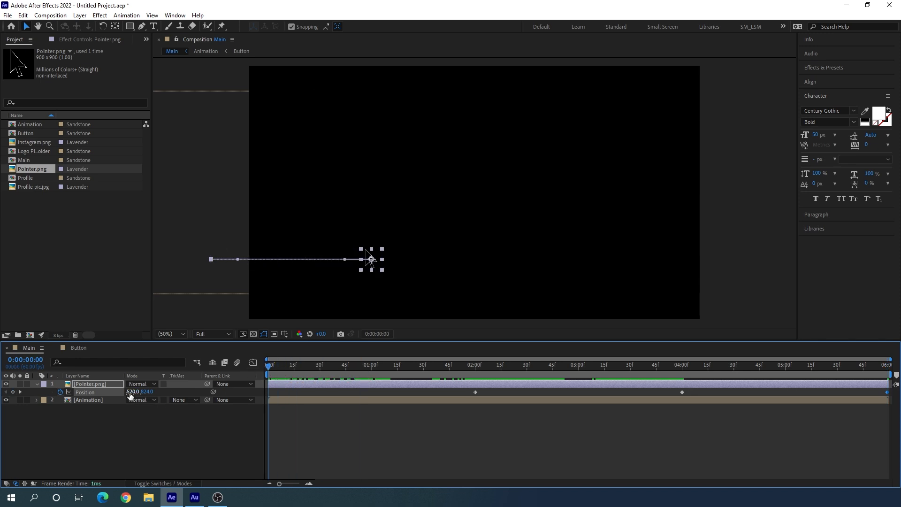
{"action": "mouse_move", "coordinate": [133, 392]}
{"action": "left_mouse_down"}
{"action": "mouse_move", "coordinate": [121, 388]}
{"action": "mouse_move", "coordinate": [131, 397]}
{"action": "mouse_move", "coordinate": [121, 402]}
{"action": "left_mouse_up"}
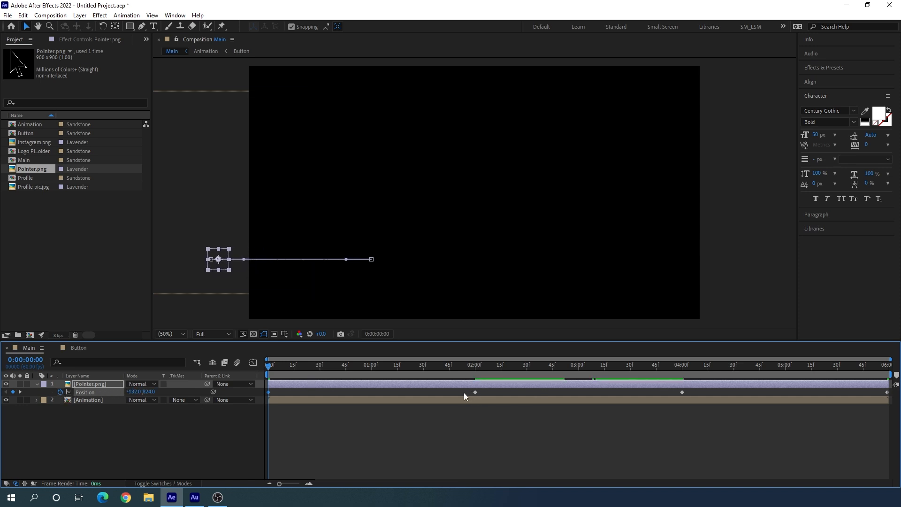
Ease the pointer's position keyframes and reshape their speed graph so the slide-in peaks early and the slide-out peaks late.
{"action": "left_click_drag", "start_coordinate": [460, 392], "coordinate": [892, 407]}
{"action": "left_click", "coordinate": [253, 363]}
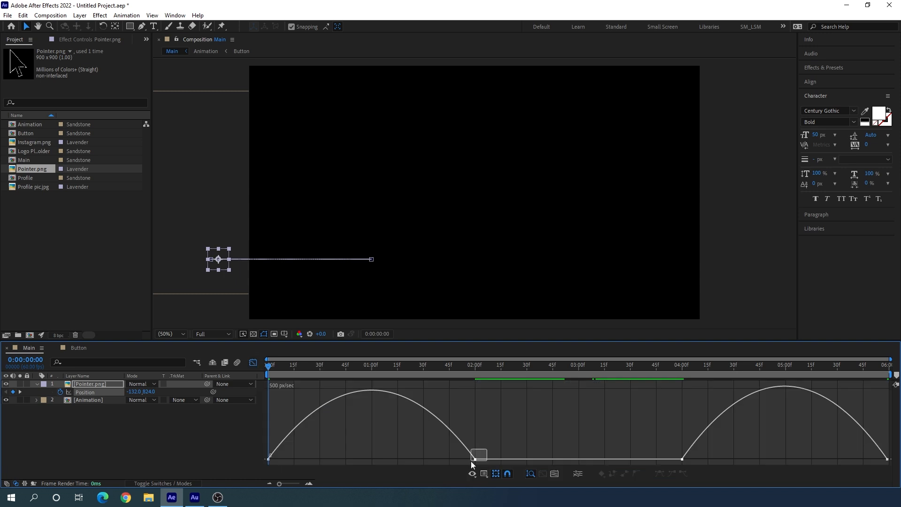
{"action": "left_click_drag", "start_coordinate": [471, 461], "coordinate": [412, 463]}
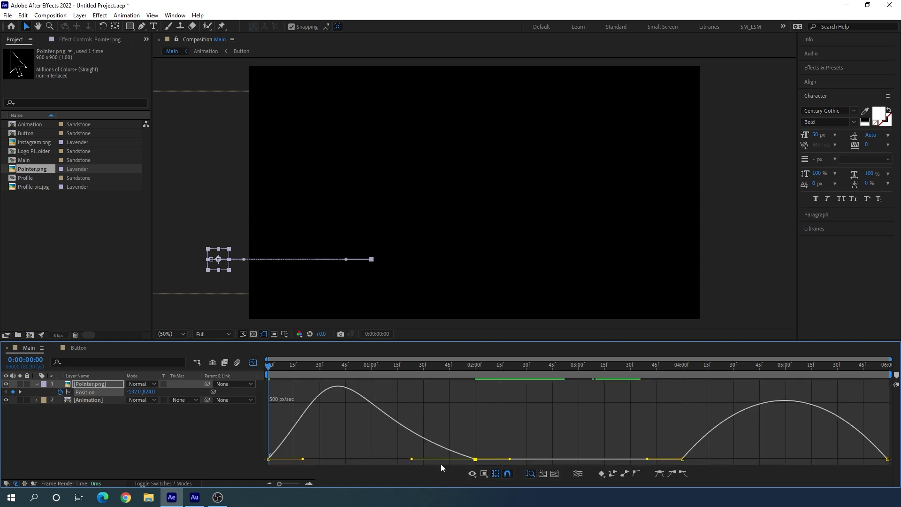
{"action": "left_click", "coordinate": [666, 449]}
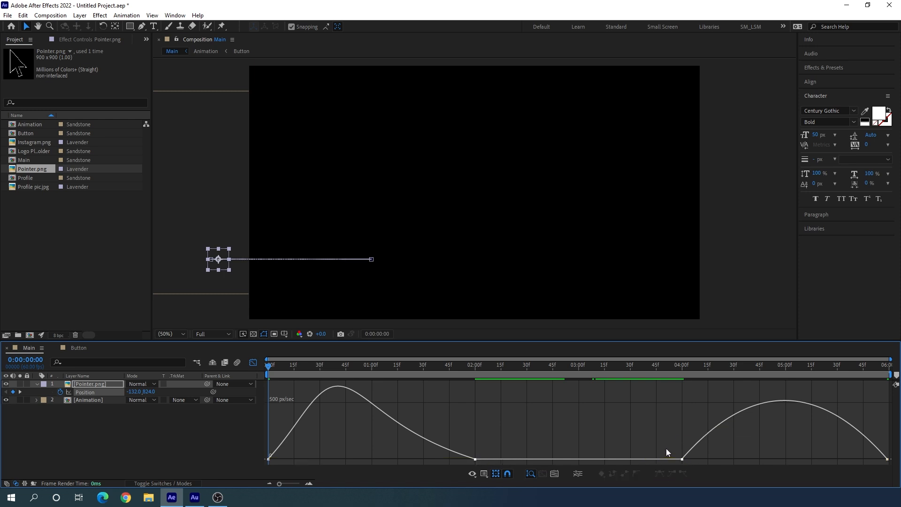
{"action": "left_click_drag", "start_coordinate": [694, 460], "coordinate": [748, 458]}
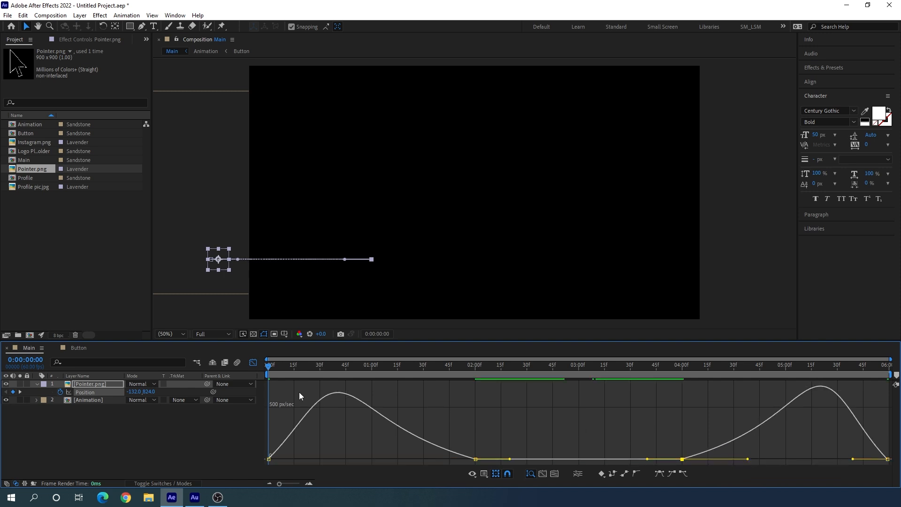
{"action": "left_click", "coordinate": [254, 364]}
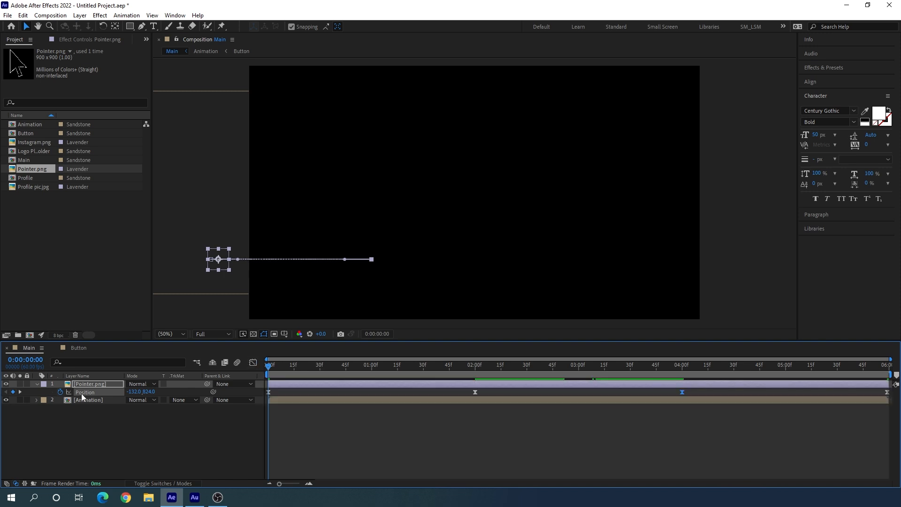
Collapse the Pointer.png layer's properties and preview the pointer moving together with the card.
{"action": "left_click", "coordinate": [38, 384]}
{"action": "left_click_drag", "start_coordinate": [371, 371], "coordinate": [345, 371]}
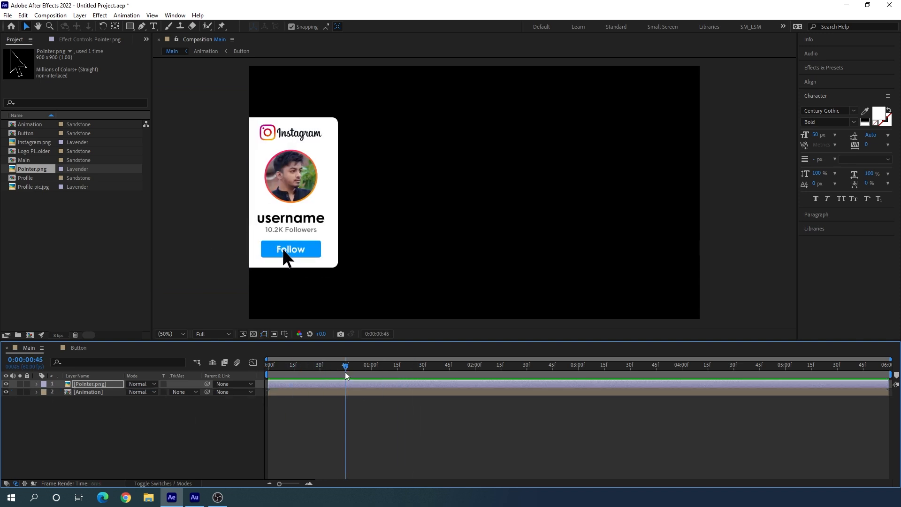
{"action": "key", "text": "k"}
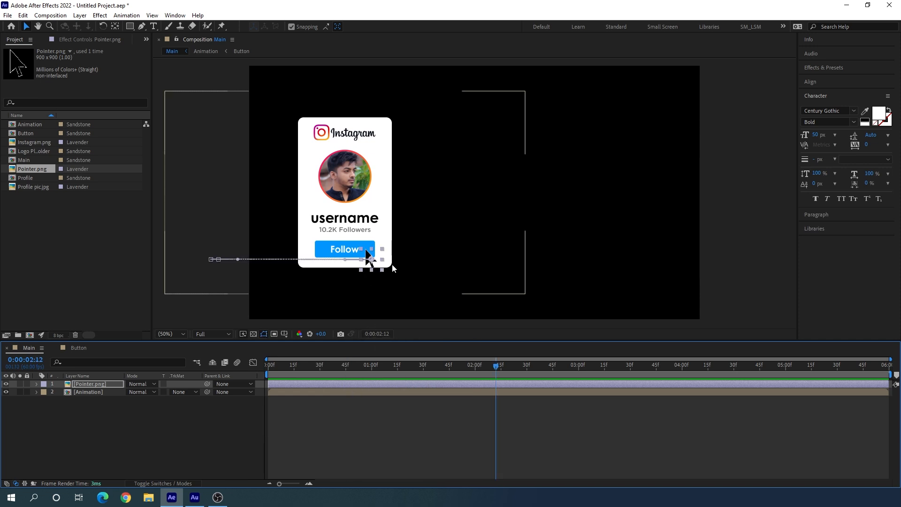
Shift the pointer's entry position keyframes to 0:00:00:30 and 0:00:02:30, and its exit keyframes 30 frames earlier, starting at 0:00:03:30.
{"action": "left_click", "coordinate": [95, 384]}
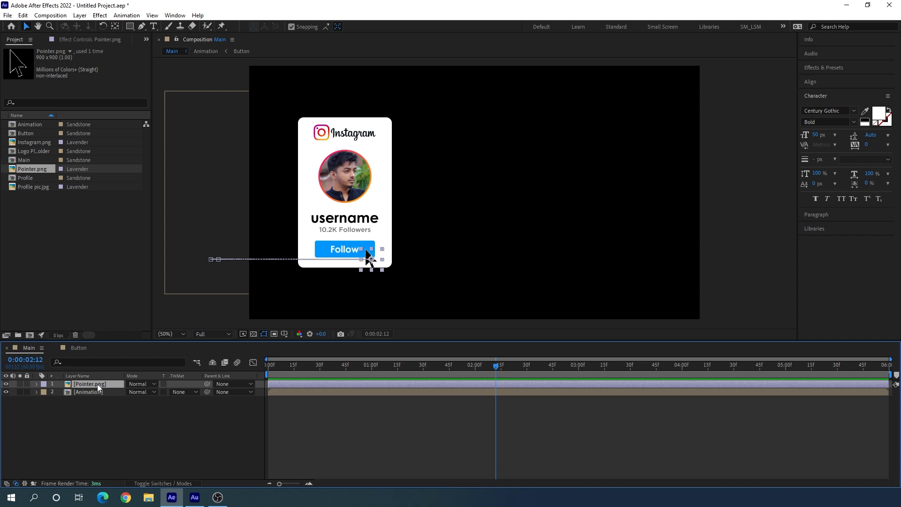
{"action": "key", "text": "u"}
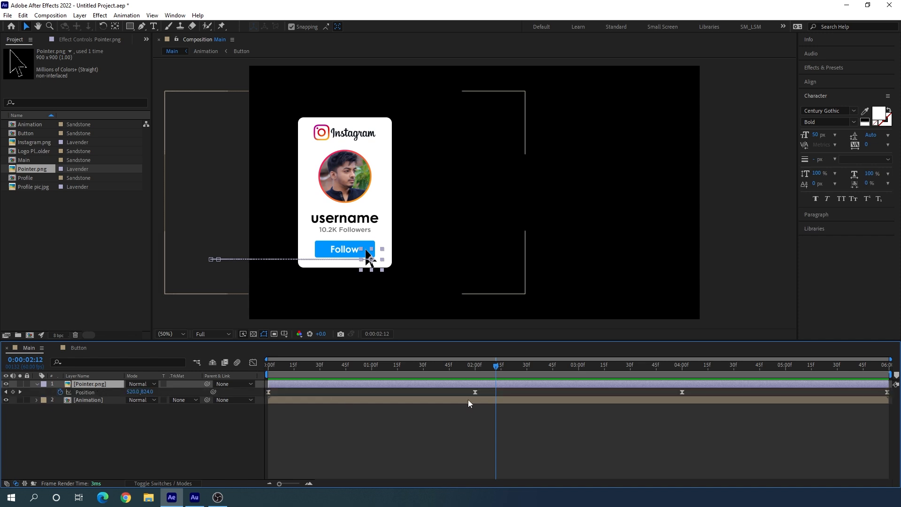
{"action": "left_click_drag", "start_coordinate": [320, 364], "coordinate": [256, 367]}
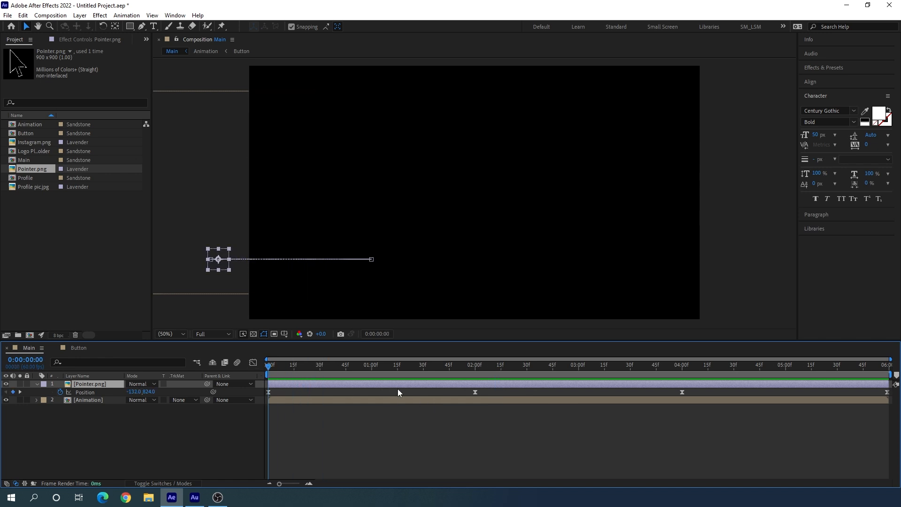
{"action": "left_click_drag", "start_coordinate": [310, 372], "coordinate": [319, 376]}
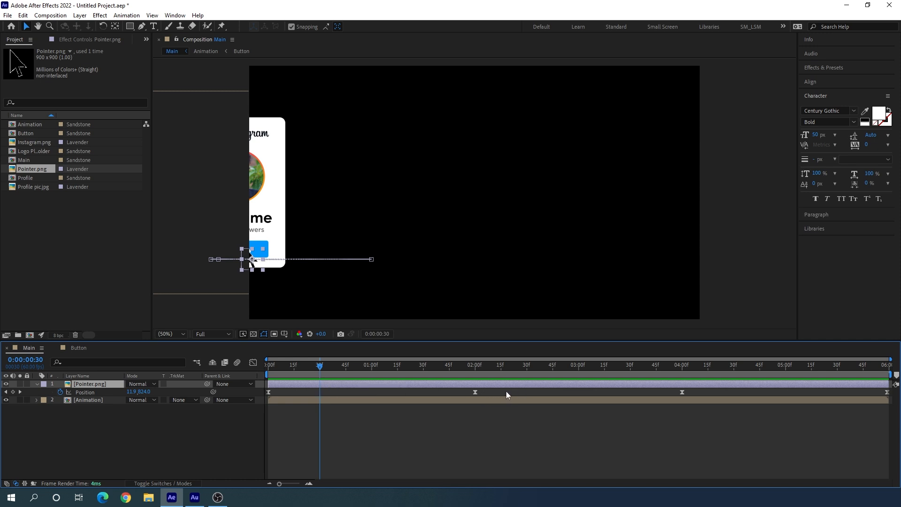
{"action": "left_click_drag", "start_coordinate": [505, 390], "coordinate": [320, 395]}
{"action": "left_click_drag", "start_coordinate": [662, 370], "coordinate": [631, 395]}
Preview the retimed pointer animation from the start of the Main composition.
{"action": "key", "text": "Home"}
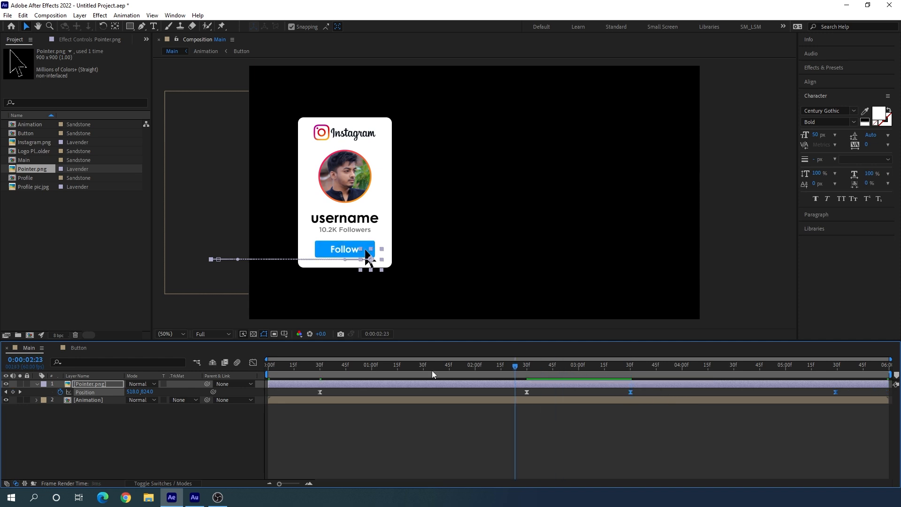
{"action": "key", "text": "space"}
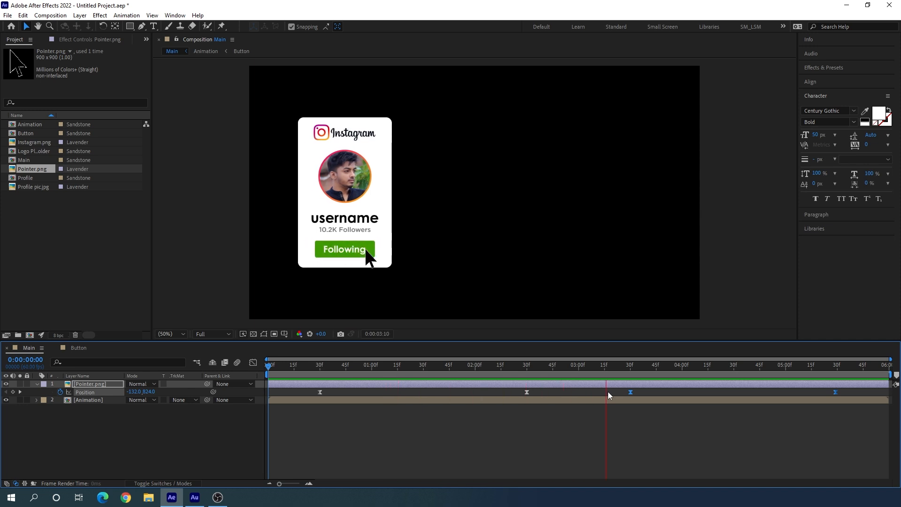
{"action": "key", "text": "space"}
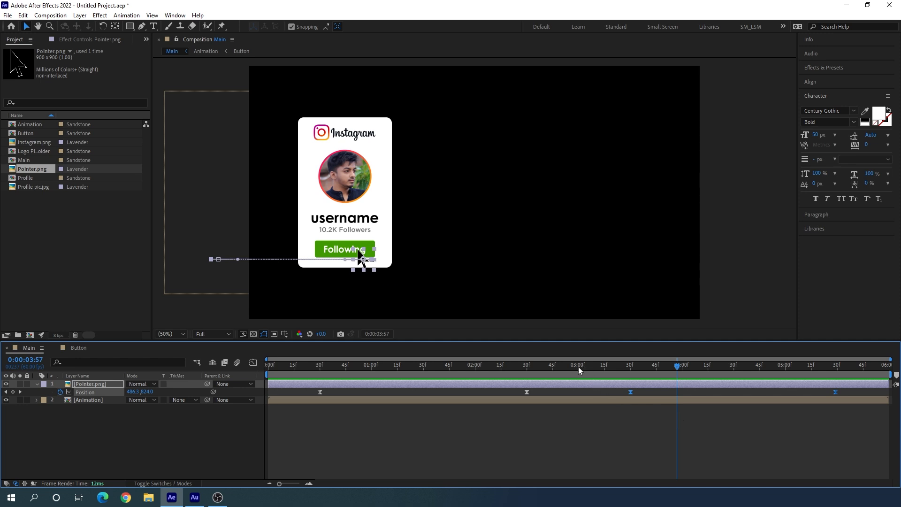
Add Scale keyframes to the Pointer.png layer at 0:00:02:50, 0:00:03:00 and 0:00:03:10, and apply Easy Ease to all three.
{"action": "left_click_drag", "start_coordinate": [578, 367], "coordinate": [579, 373]}
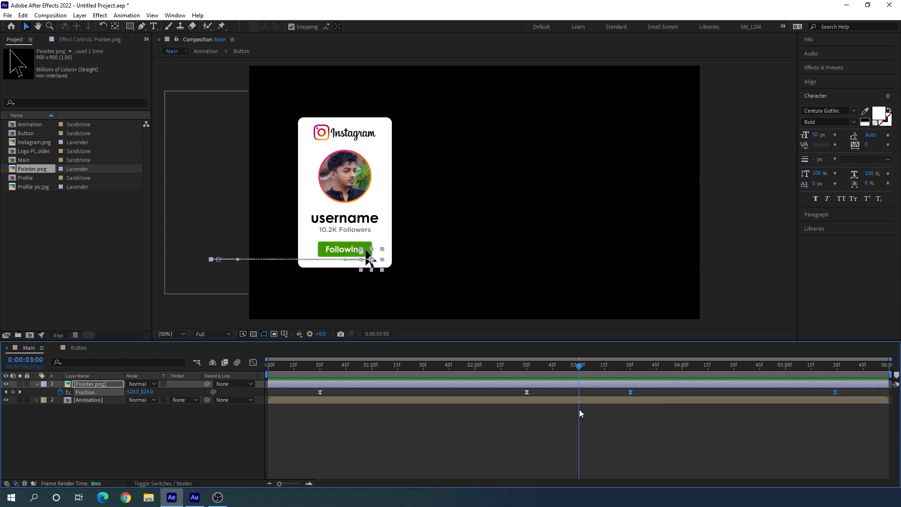
{"action": "key", "text": "s"}
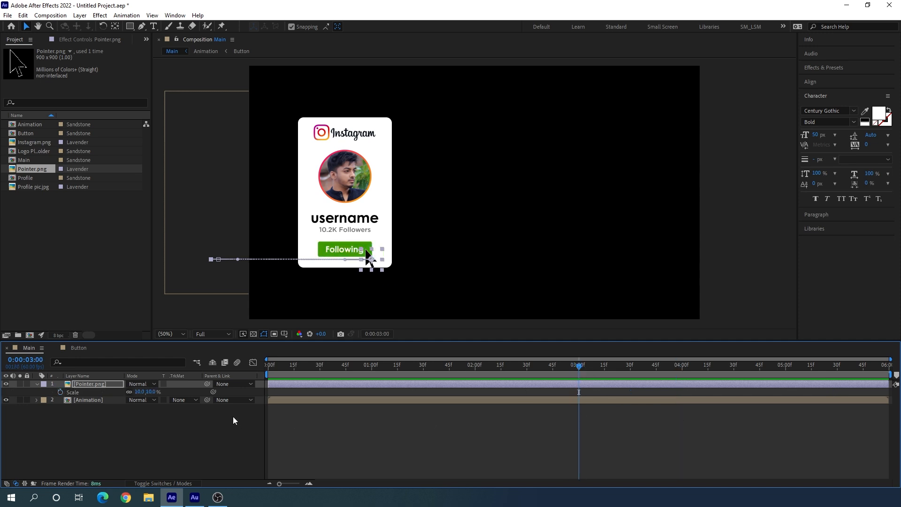
{"action": "left_click", "coordinate": [60, 392]}
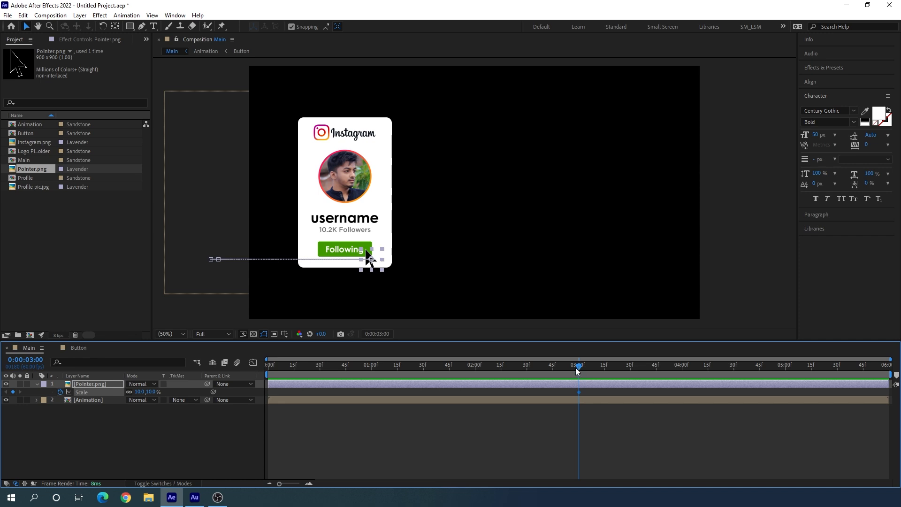
{"action": "left_click_drag", "start_coordinate": [577, 371], "coordinate": [564, 373]}
{"action": "left_click_drag", "start_coordinate": [563, 370], "coordinate": [563, 371]}
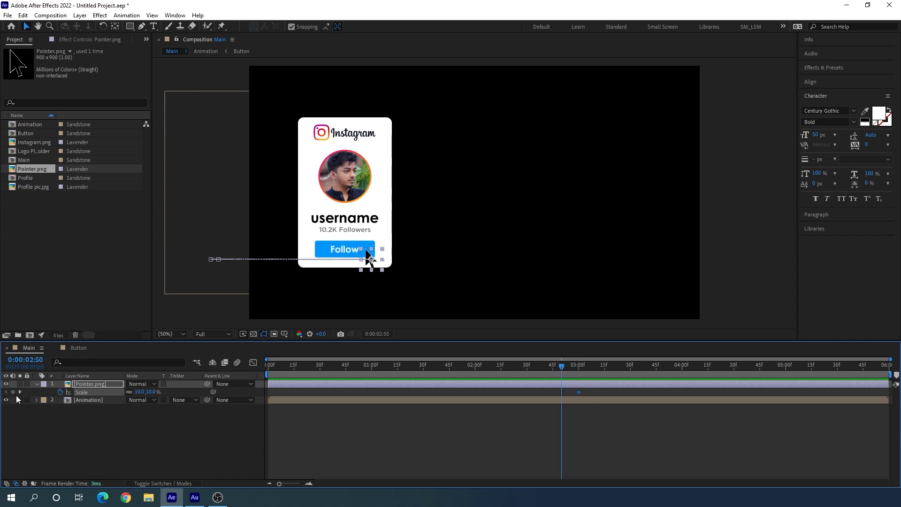
{"action": "left_click_drag", "start_coordinate": [577, 373], "coordinate": [595, 370]}
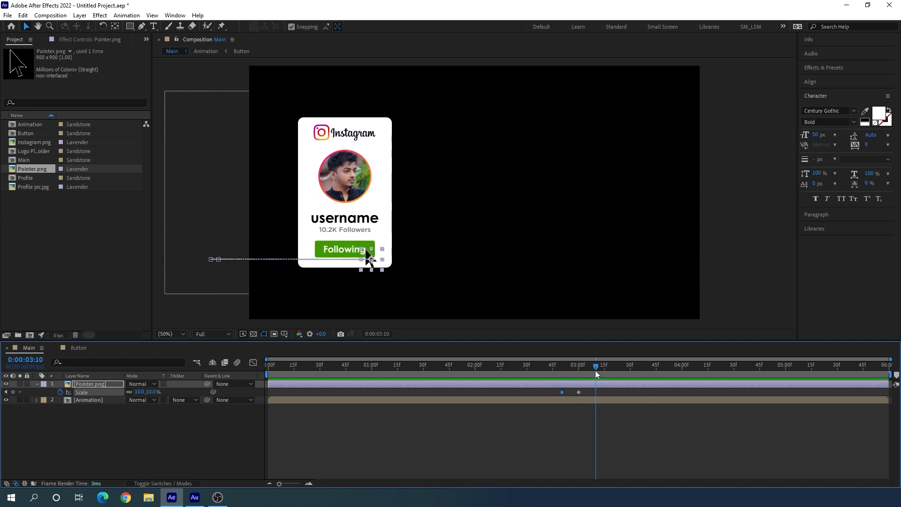
{"action": "left_click", "coordinate": [12, 392]}
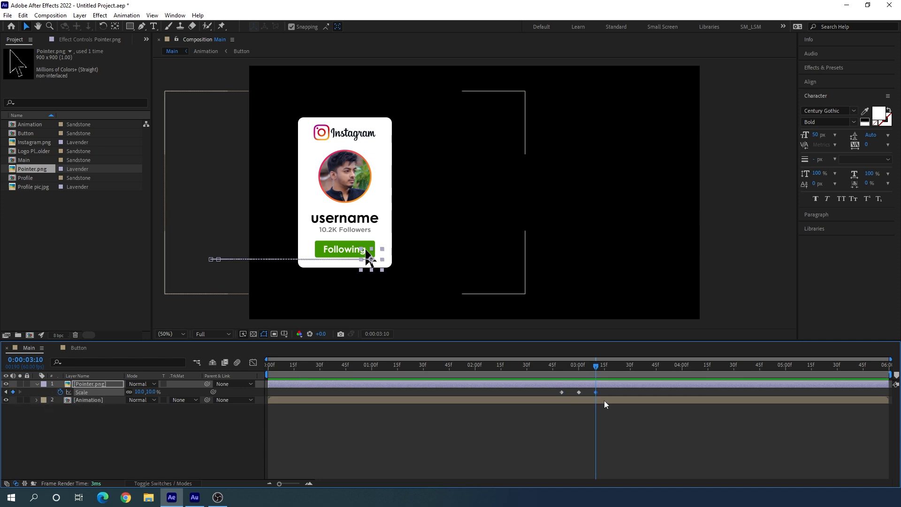
{"action": "left_click_drag", "start_coordinate": [607, 391], "coordinate": [538, 399]}
{"action": "left_click", "coordinate": [614, 392]}
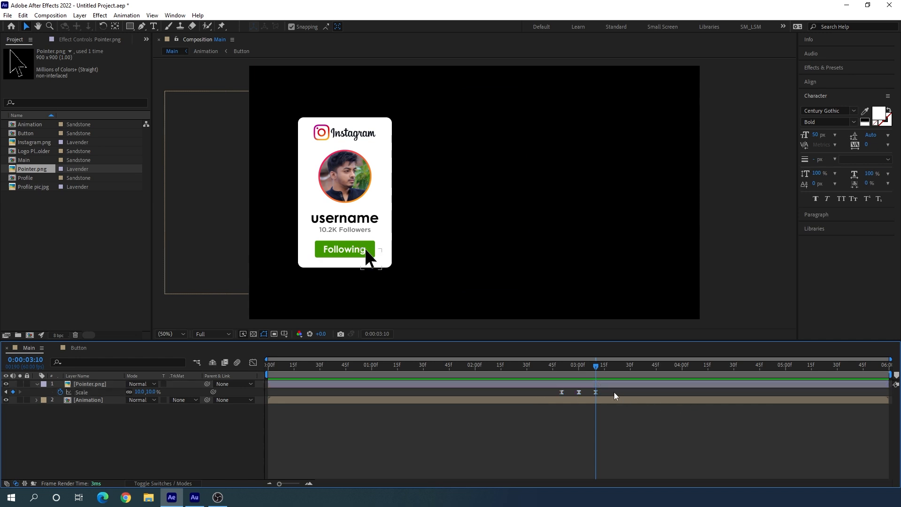
Set the pointer's scale to 8% at the middle keyframe, 0:00:03:00.
{"action": "left_click_drag", "start_coordinate": [587, 374], "coordinate": [580, 381]}
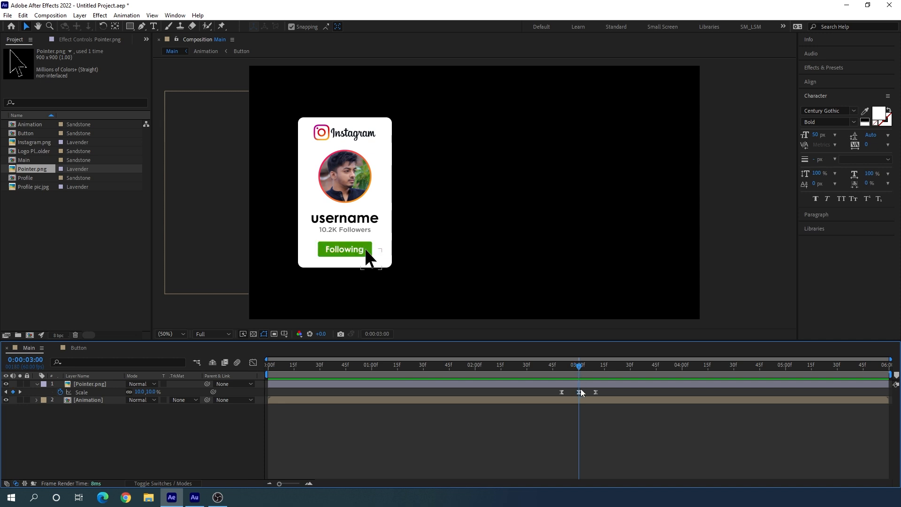
{"action": "left_click", "coordinate": [152, 395]}
{"action": "left_click", "coordinate": [152, 392]}
{"action": "type", "text": "8"}
{"action": "key", "text": "Return"}
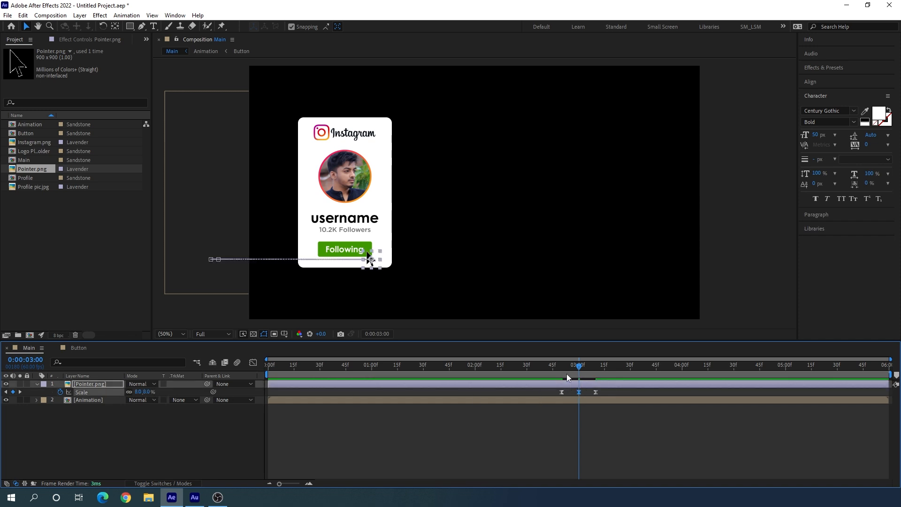
Preview the pointer's click from just before its first scale keyframe and collapse the Pointer.png layer's properties.
{"action": "left_click_drag", "start_coordinate": [567, 374], "coordinate": [544, 373]}
{"action": "left_click", "coordinate": [596, 410]}
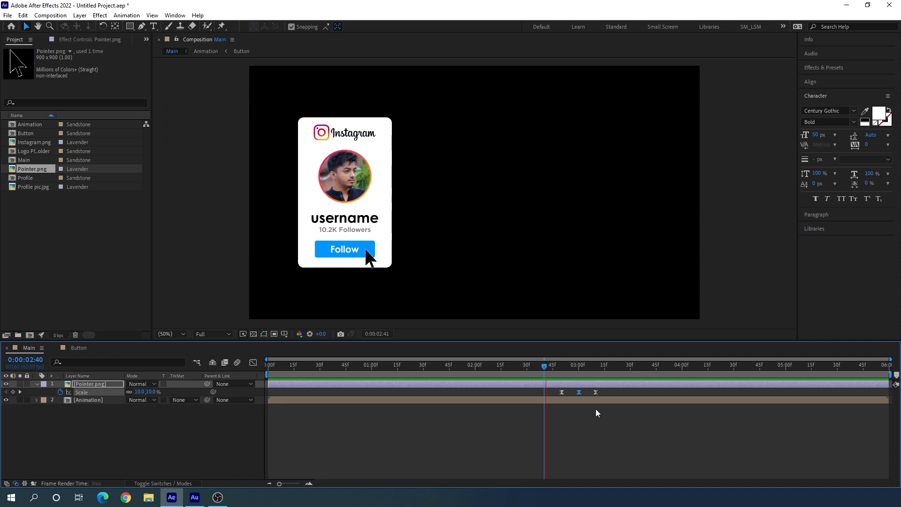
{"action": "key", "text": "space"}
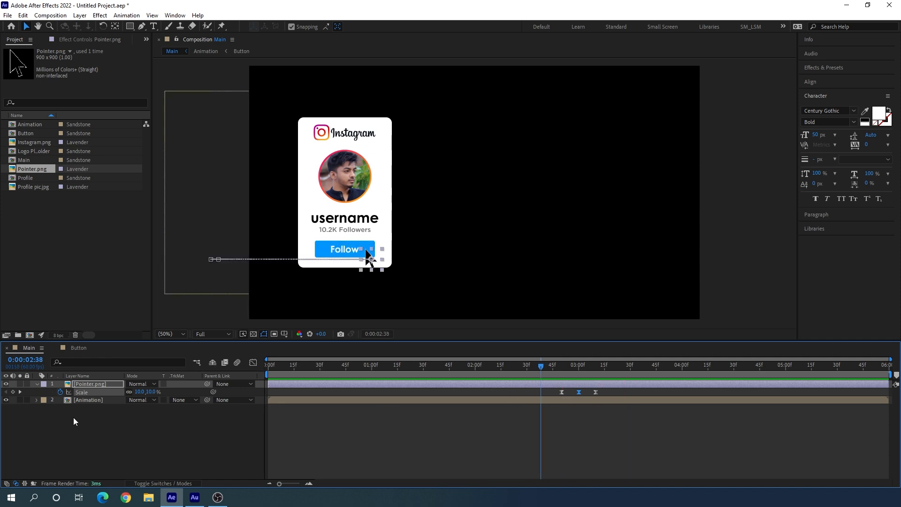
{"action": "left_click", "coordinate": [37, 384]}
{"action": "left_click", "coordinate": [122, 413]}
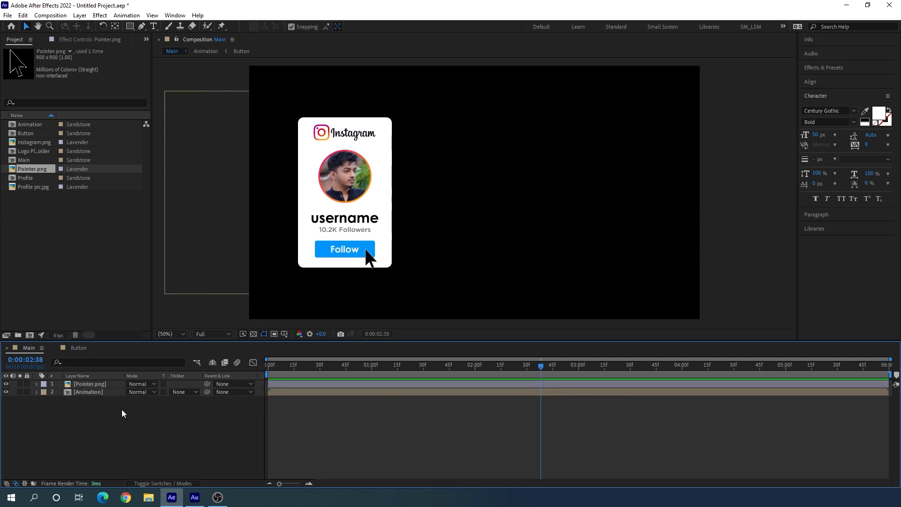
Enable motion blur for the Pointer.png and Animation layers and preview the Main composition from the start.
{"action": "left_click", "coordinate": [163, 483]}
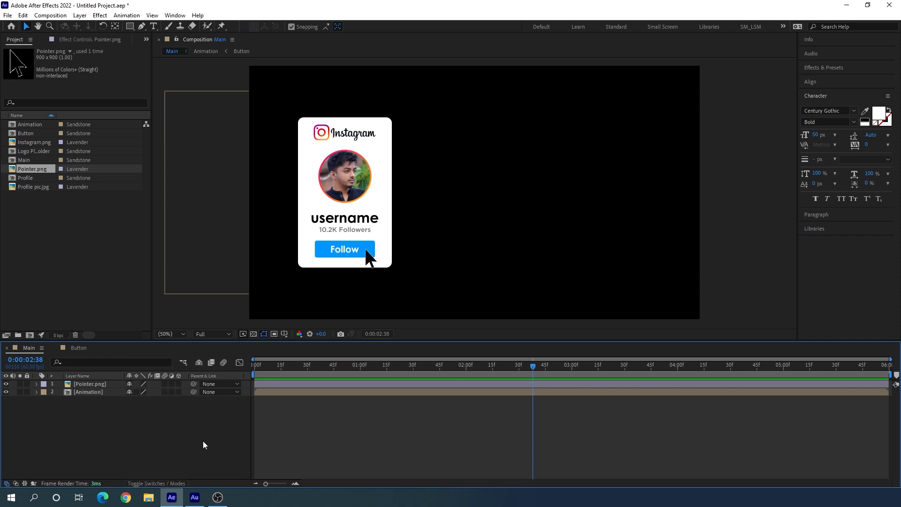
{"action": "left_click", "coordinate": [223, 362]}
{"action": "left_click_drag", "start_coordinate": [165, 384], "coordinate": [165, 391]}
{"action": "key", "text": "Home"}
{"action": "key", "text": "space"}
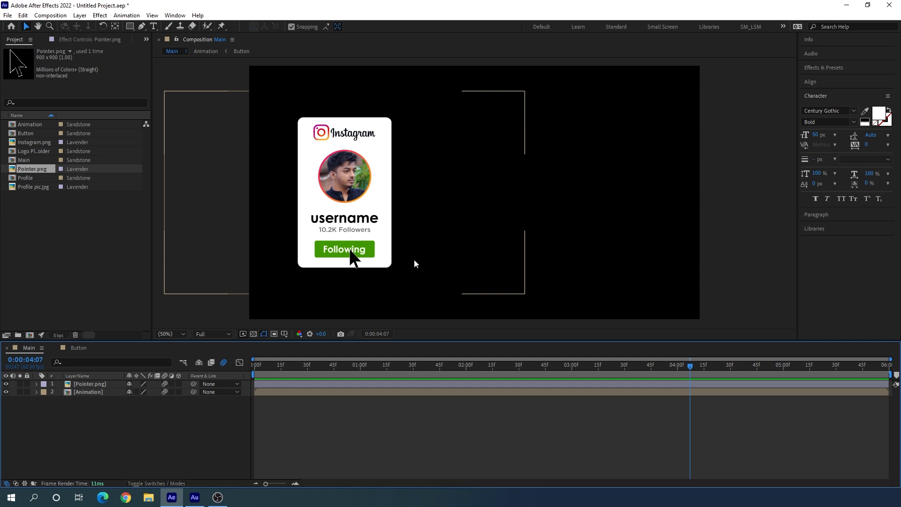
Group all compositions and footage in the project into a new folder named instagram and check its contents.
{"action": "left_click", "coordinate": [82, 249]}
{"action": "left_click_drag", "start_coordinate": [34, 187], "coordinate": [43, 122]}
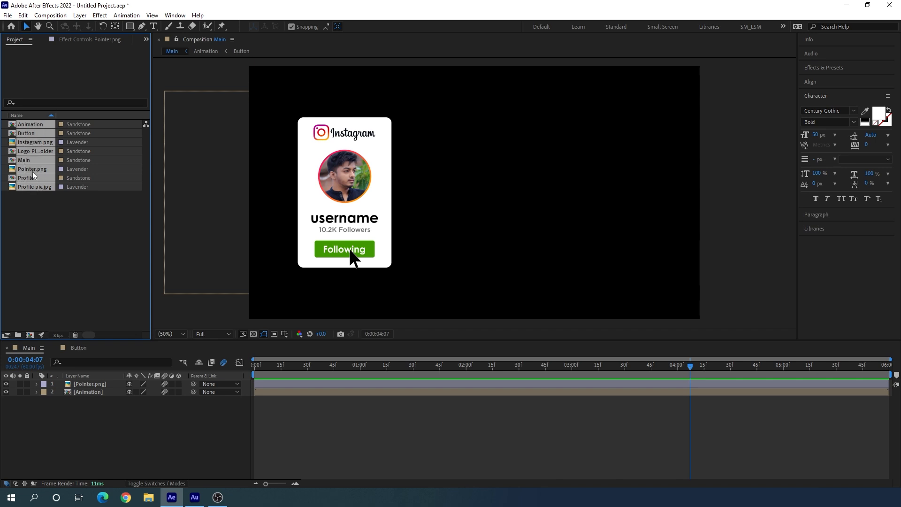
{"action": "left_click_drag", "start_coordinate": [33, 176], "coordinate": [21, 337]}
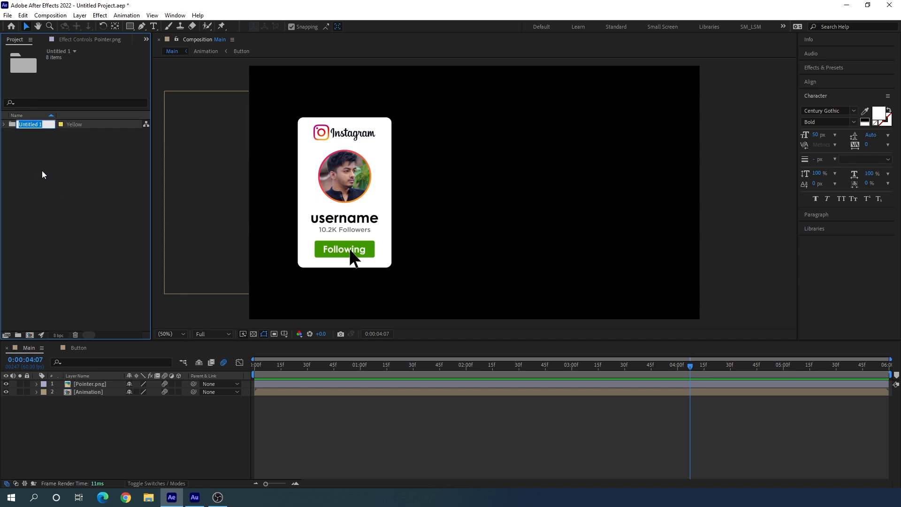
{"action": "type", "text": "instagram"}
{"action": "left_click", "coordinate": [43, 162]}
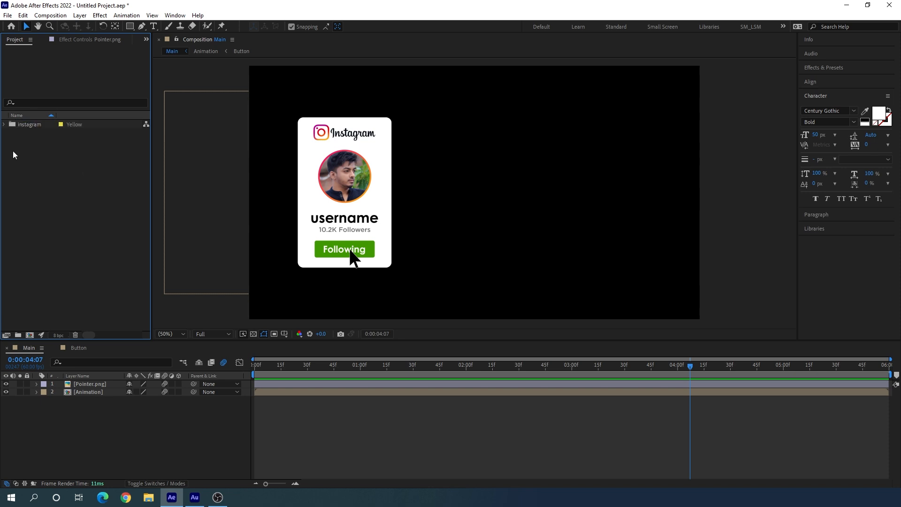
{"action": "left_click", "coordinate": [4, 125]}
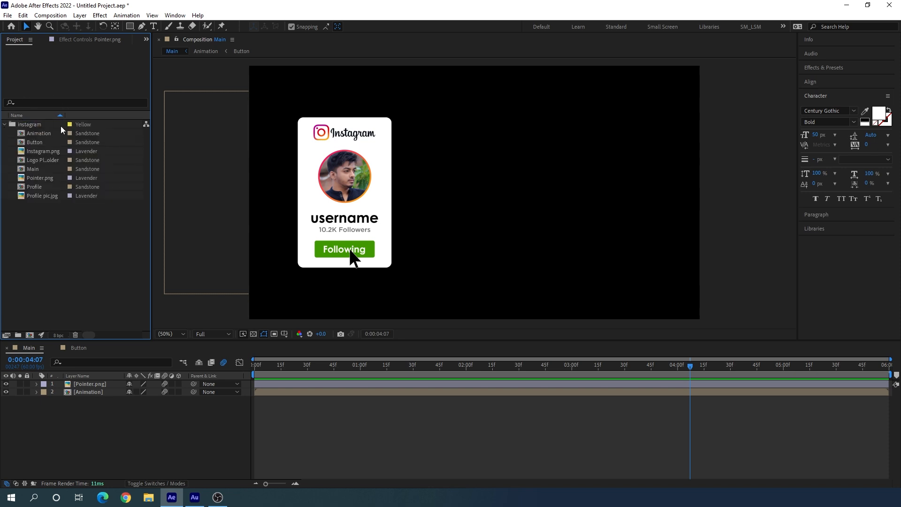
{"action": "left_click", "coordinate": [4, 126]}
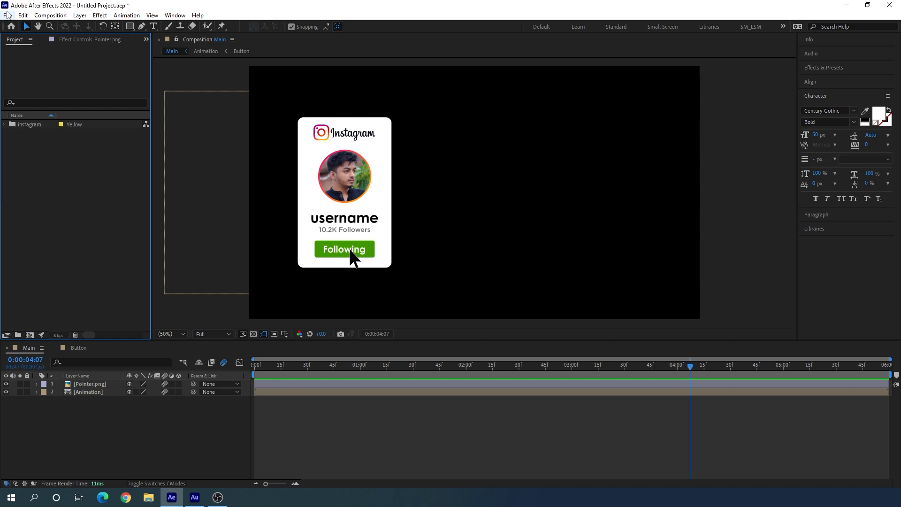
Save the project as "instagram" in the Camera Roll folder.
{"action": "left_click", "coordinate": [8, 15]}
{"action": "mouse_move", "coordinate": [47, 112]}
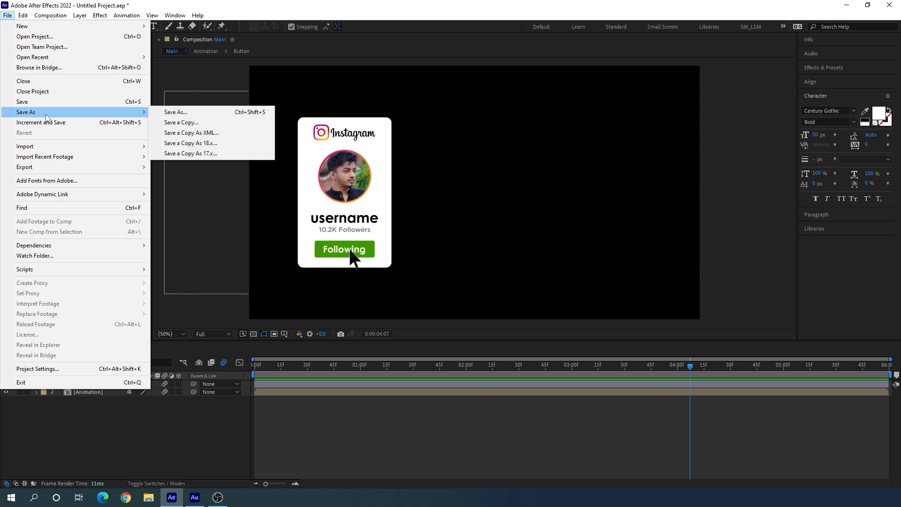
{"action": "left_click", "coordinate": [169, 111]}
{"action": "double_click", "coordinate": [123, 117]}
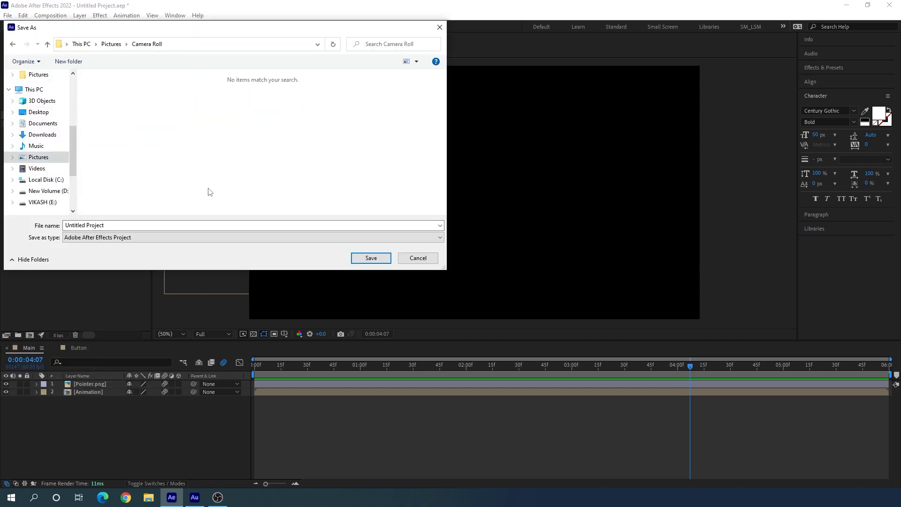
{"action": "left_click", "coordinate": [120, 227]}
{"action": "type", "text": "instagra"}
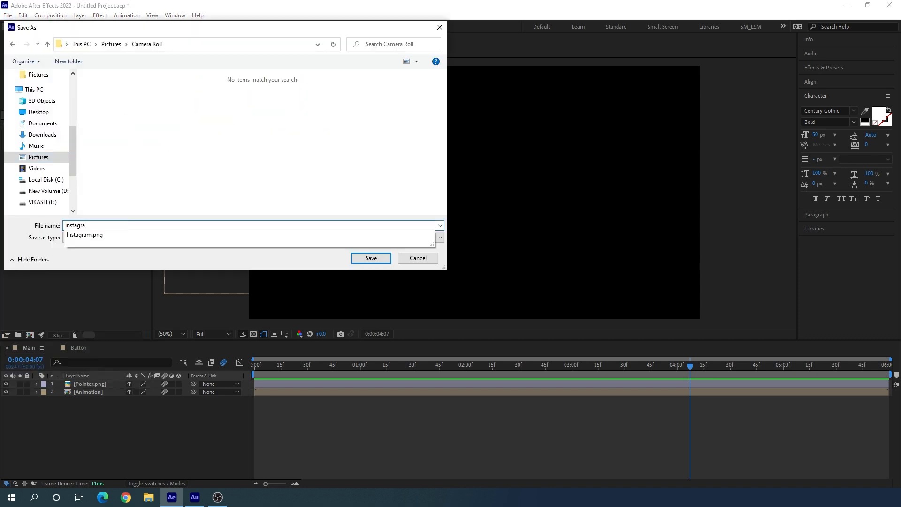
{"action": "type", "text": "m"}
{"action": "left_click", "coordinate": [172, 185]}
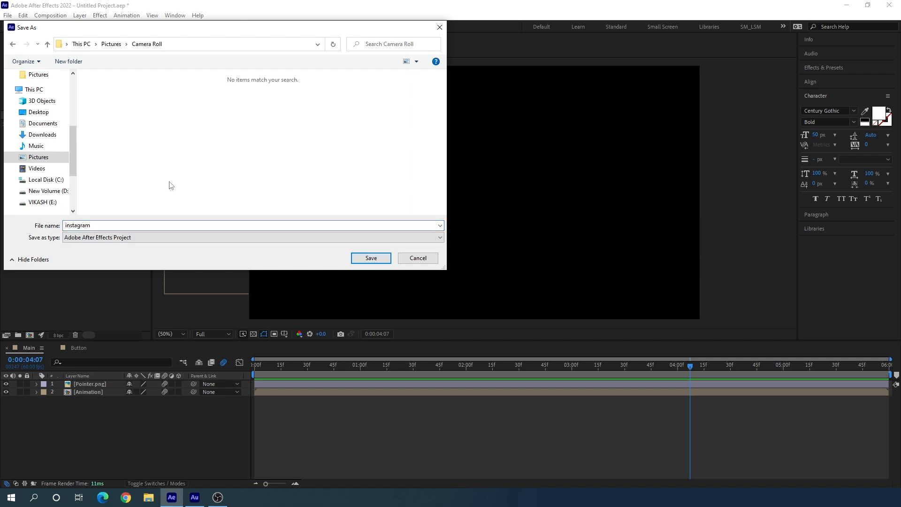
{"action": "left_click", "coordinate": [374, 262]}
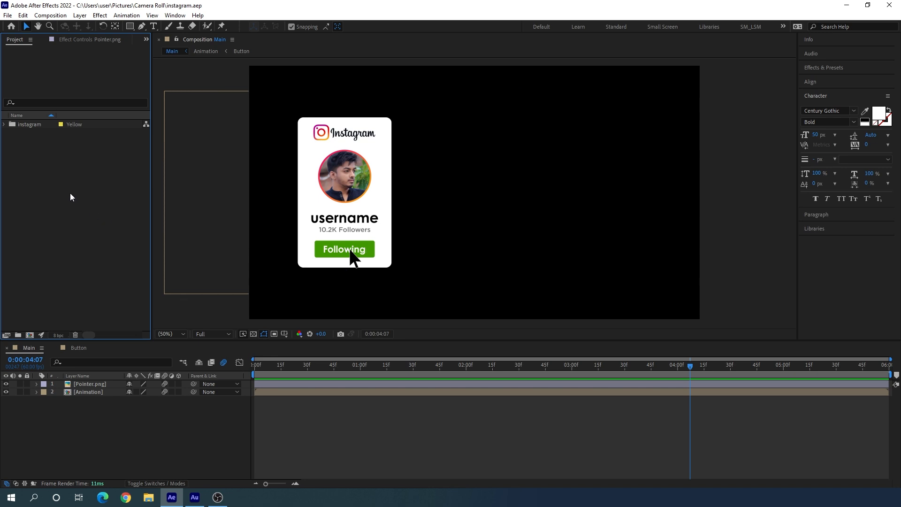
Import the saved instagram project file from Camera Roll into the current project.
{"action": "right_click", "coordinate": [56, 168]}
{"action": "mouse_move", "coordinate": [100, 212]}
{"action": "left_click", "coordinate": [200, 214]}
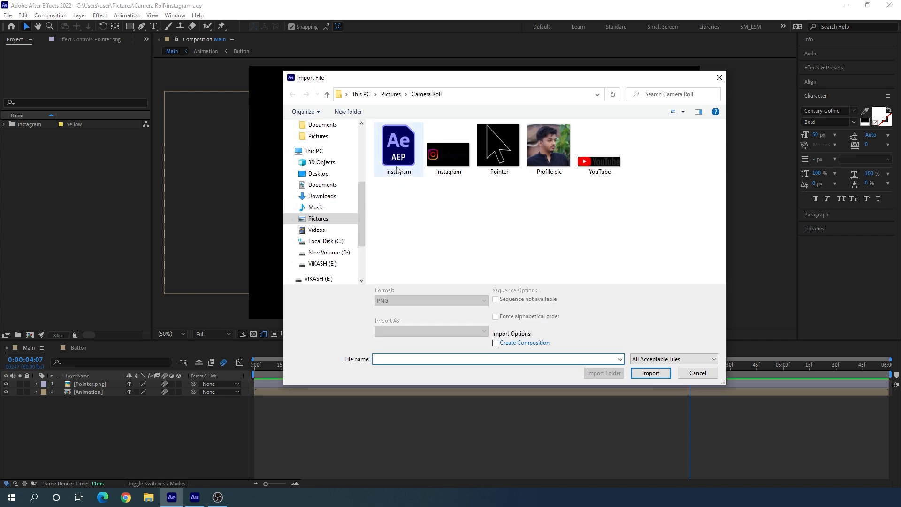
{"action": "left_click", "coordinate": [401, 161]}
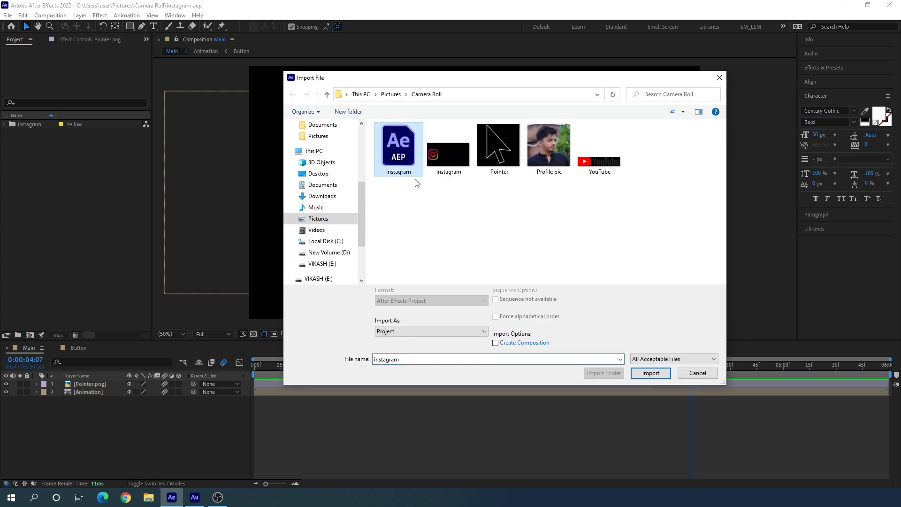
{"action": "left_click", "coordinate": [650, 373]}
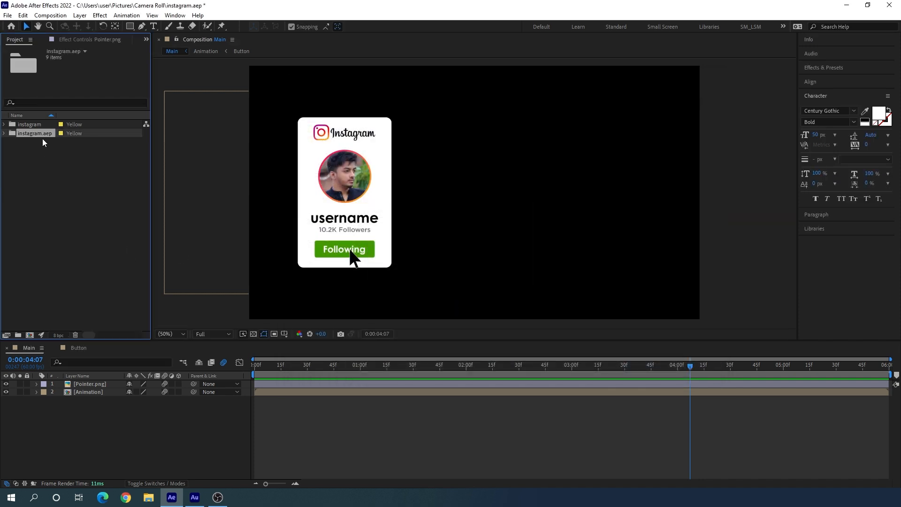
Rename the imported instagram.aep folder as YouTube.
{"action": "right_click", "coordinate": [41, 136]}
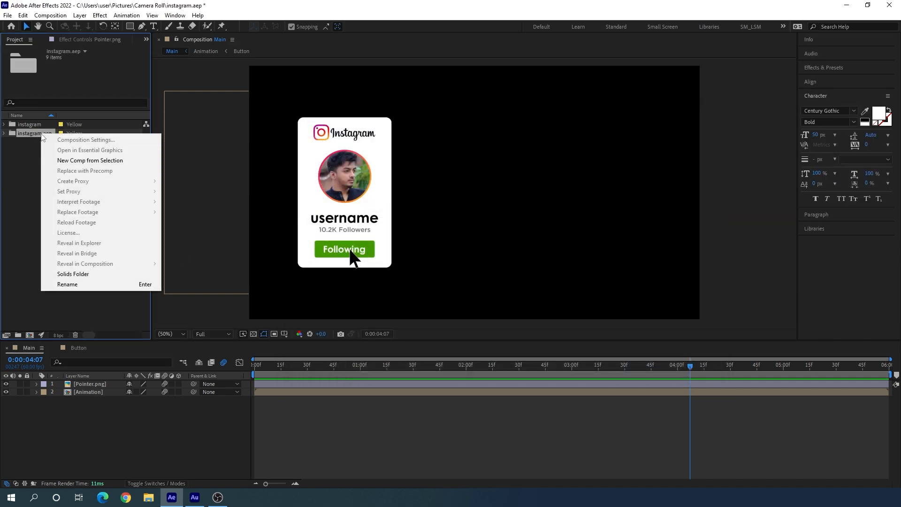
{"action": "left_click", "coordinate": [82, 290]}
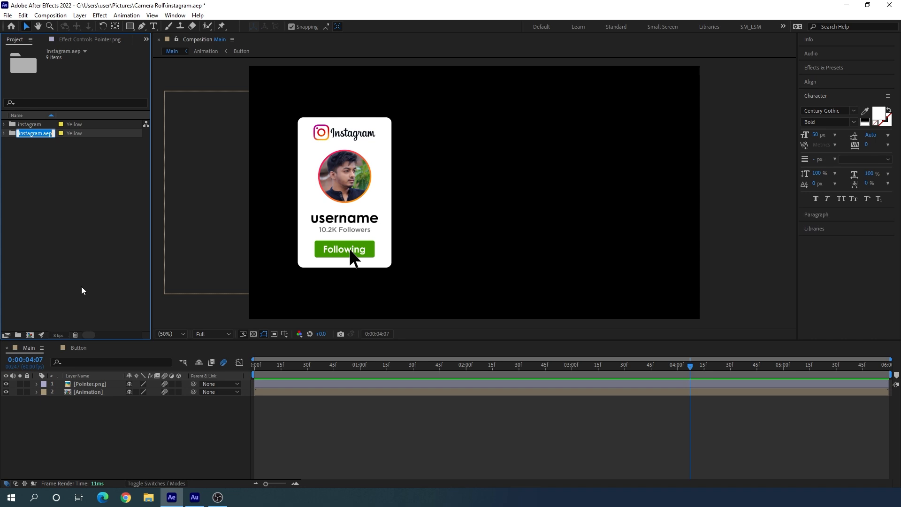
{"action": "key", "text": "BackSpace"}
{"action": "type", "text": "YouTube"}
{"action": "key", "text": "Return"}
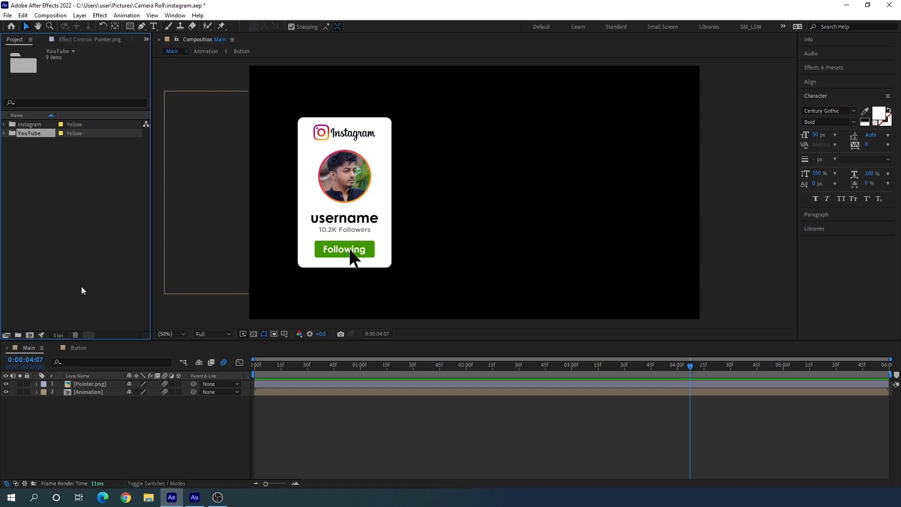
Expand the imported project's folders and rename the nested instagram folder as YouTube.
{"action": "left_click", "coordinate": [5, 135]}
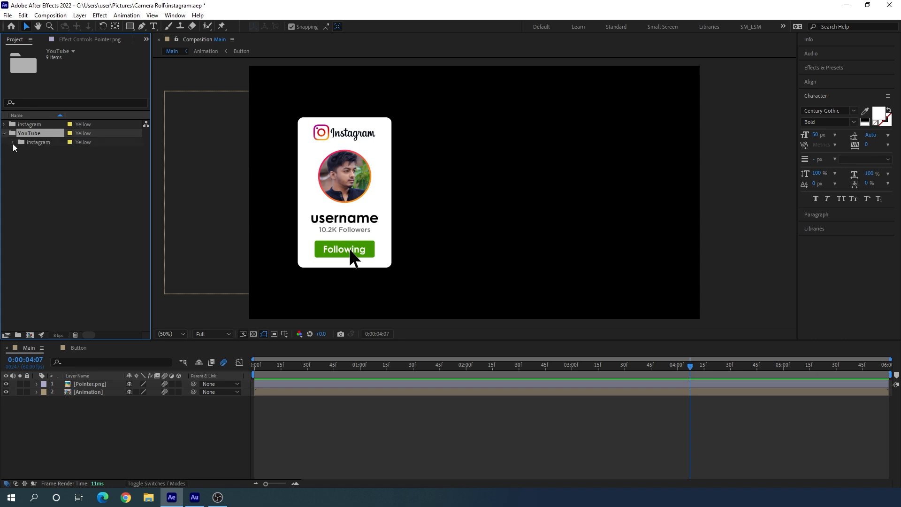
{"action": "left_click", "coordinate": [13, 143]}
{"action": "left_click", "coordinate": [40, 144]}
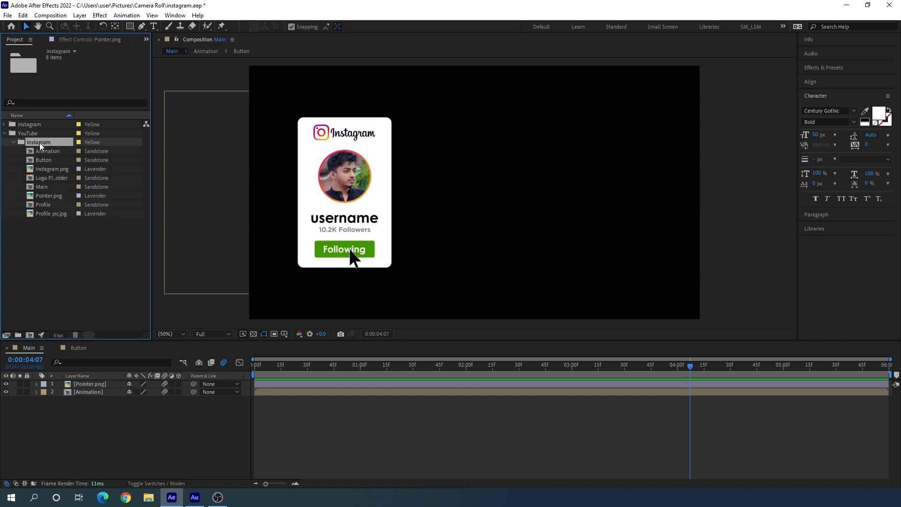
{"action": "right_click", "coordinate": [40, 146]}
{"action": "left_click", "coordinate": [100, 294]}
{"action": "type", "text": "YouTube"}
{"action": "key", "text": "Return"}
Open the Main composition from the nested YouTube folder and go into its Animation precomposition.
{"action": "left_click", "coordinate": [48, 187]}
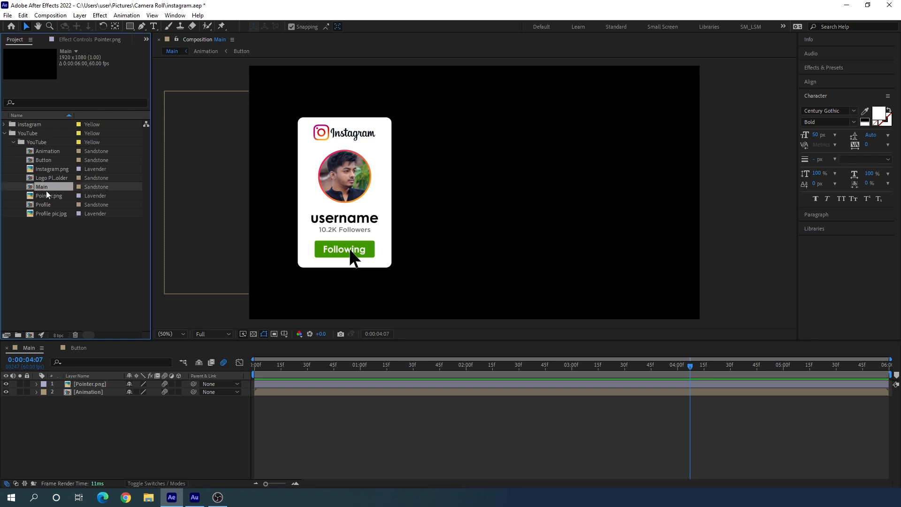
{"action": "double_click", "coordinate": [48, 190]}
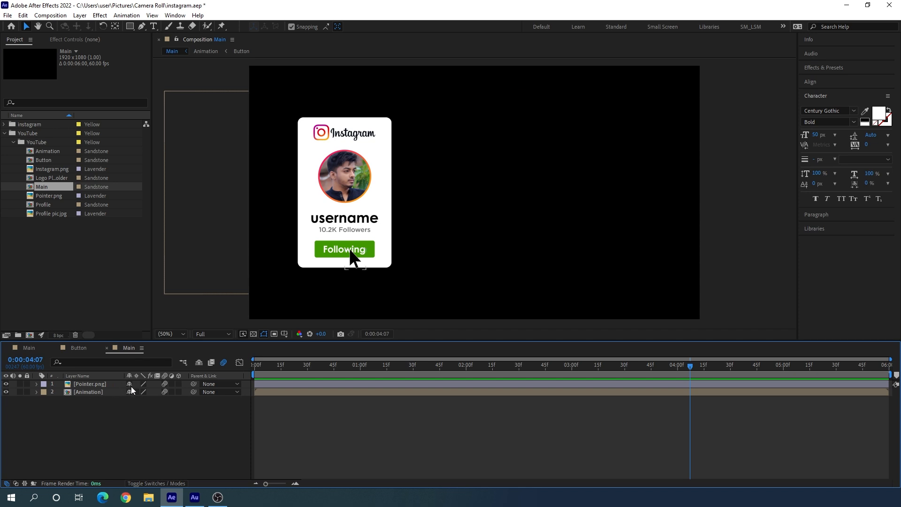
{"action": "double_click", "coordinate": [92, 393]}
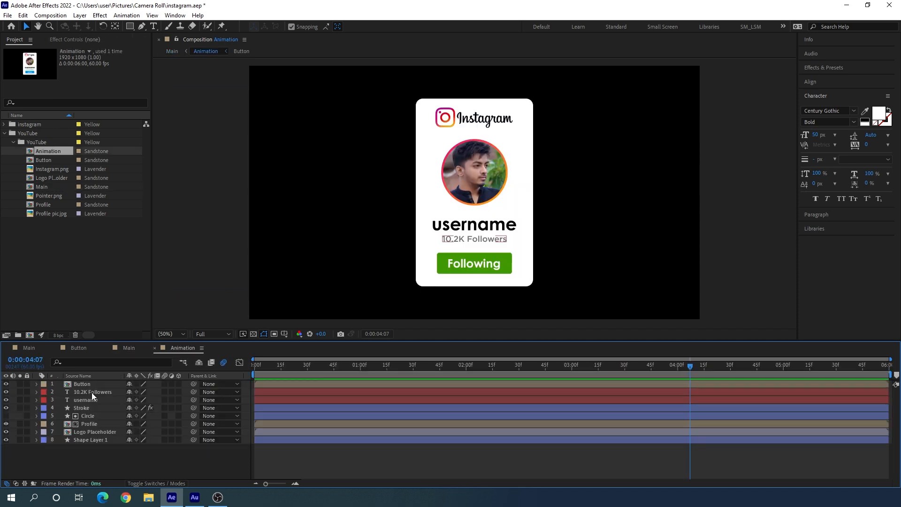
Preview the Animation composition around 0:00:02:39 and open its Logo Placeholder precomposition.
{"action": "left_click", "coordinate": [460, 366]}
{"action": "left_click_drag", "start_coordinate": [460, 367], "coordinate": [534, 370]}
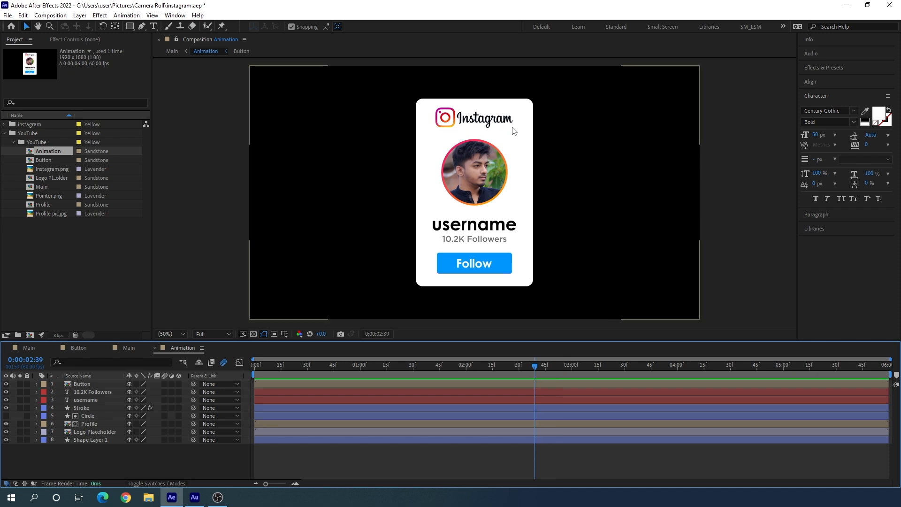
{"action": "double_click", "coordinate": [105, 431]}
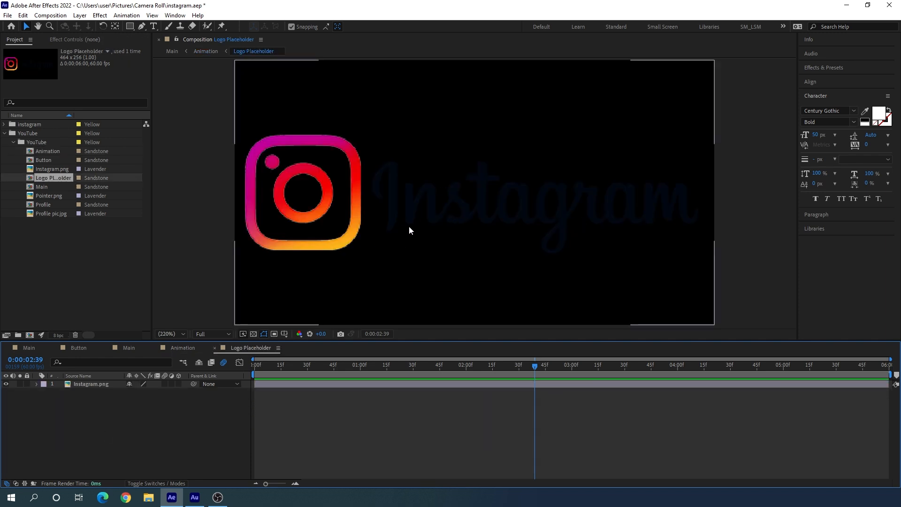
Import the YouTube PNG logo from the Camera Roll folder as footage.
{"action": "right_click", "coordinate": [54, 251]}
{"action": "left_click", "coordinate": [218, 291]}
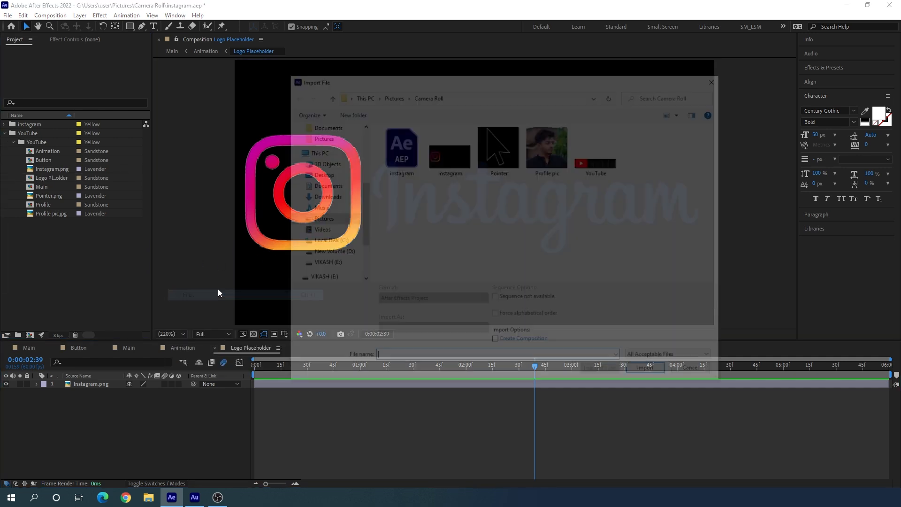
{"action": "left_click", "coordinate": [605, 167]}
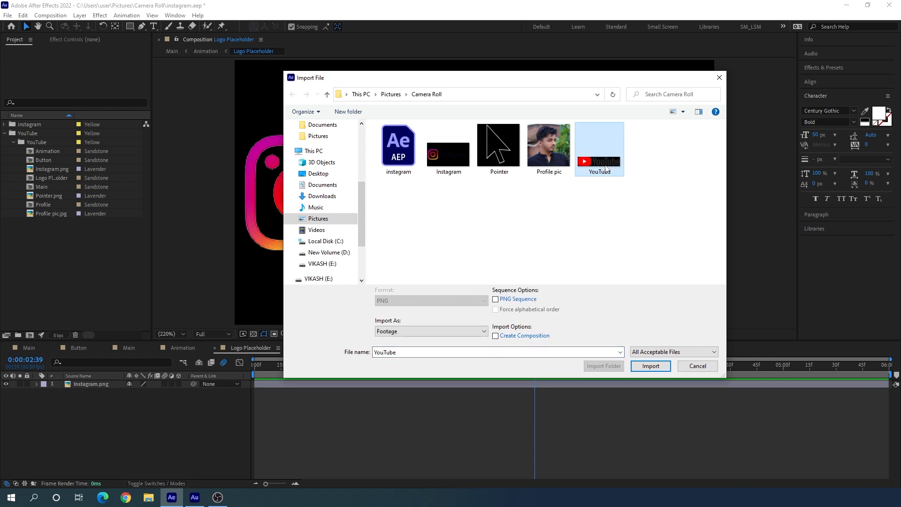
{"action": "left_click", "coordinate": [650, 366]}
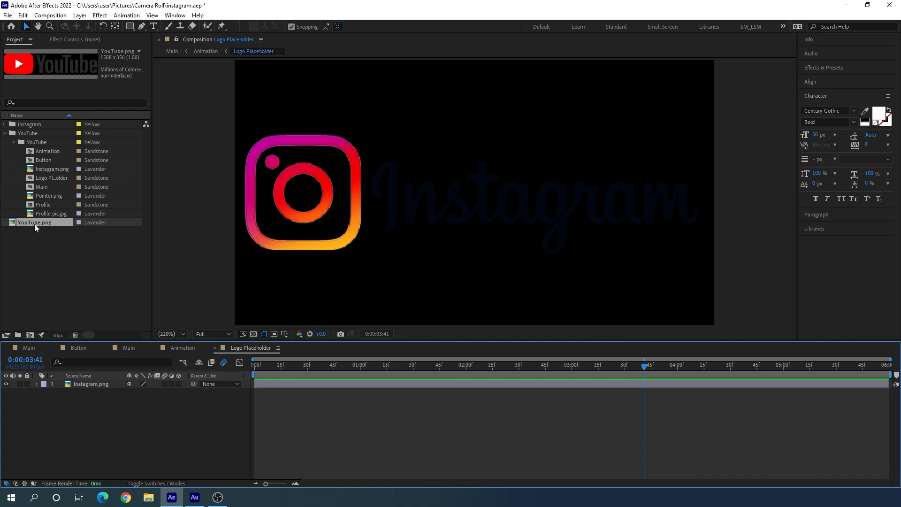
Add YouTube.png to the Logo Placeholder composition and delete its Instagram.png layer.
{"action": "left_click_drag", "start_coordinate": [35, 224], "coordinate": [91, 382]}
{"action": "left_click", "coordinate": [89, 392]}
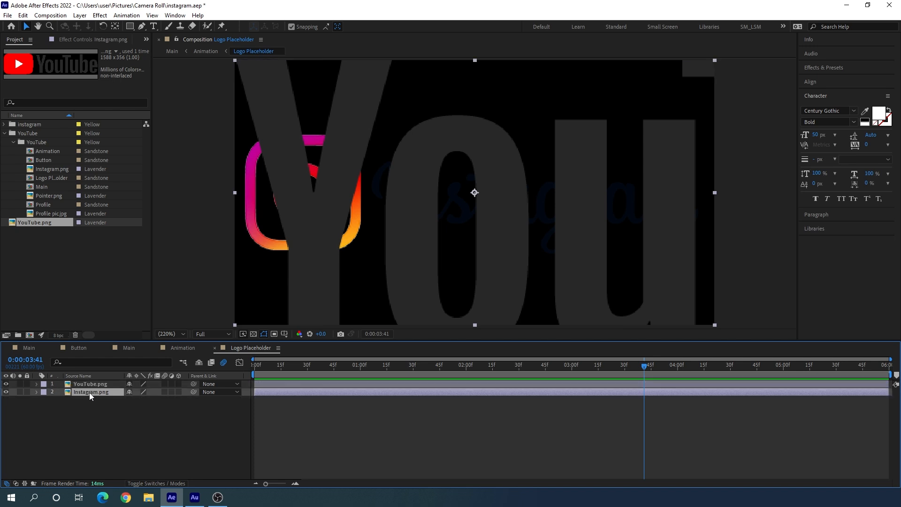
{"action": "key", "text": "Delete"}
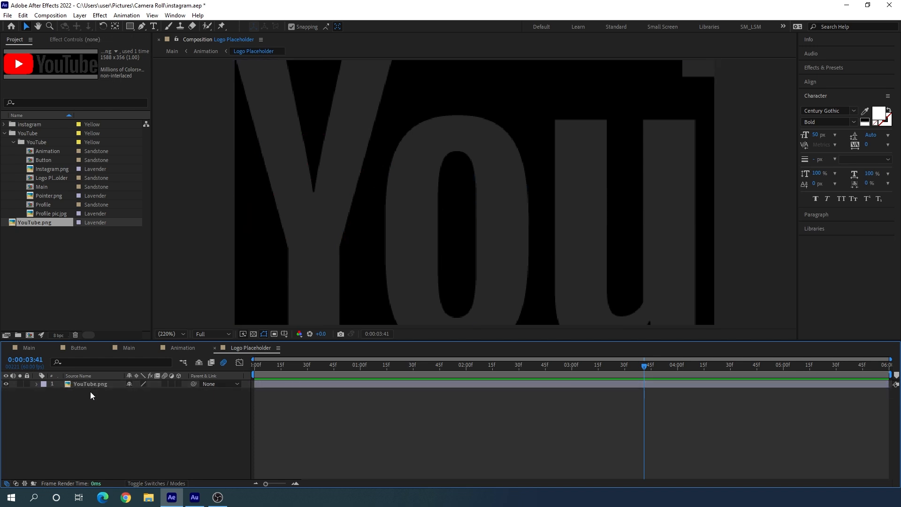
Scale the YouTube.png layer to 25% and return to the Animation composition.
{"action": "left_click", "coordinate": [92, 386]}
{"action": "key", "text": "s"}
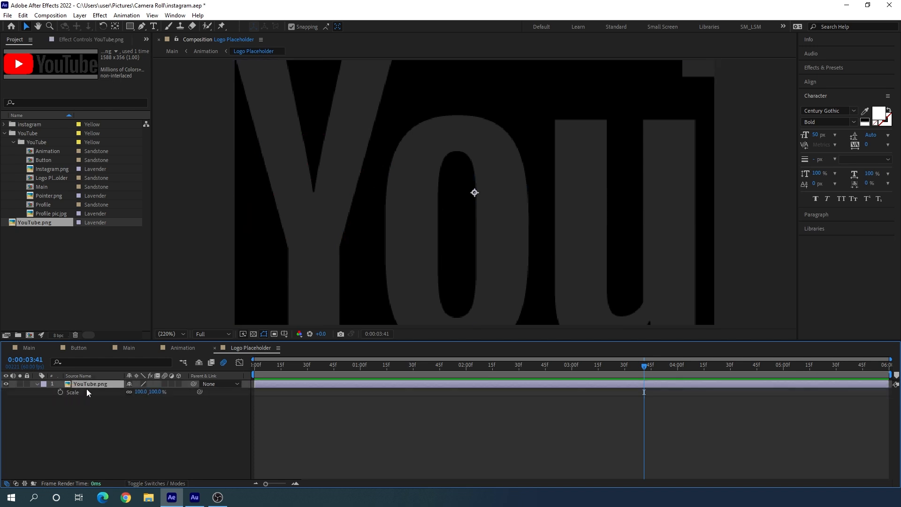
{"action": "left_click_drag", "start_coordinate": [140, 392], "coordinate": [129, 401]}
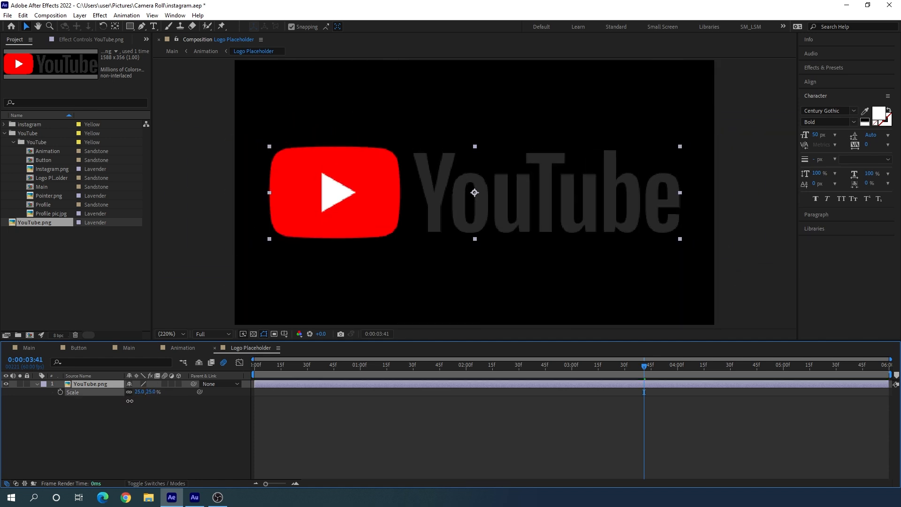
{"action": "left_click", "coordinate": [215, 349]}
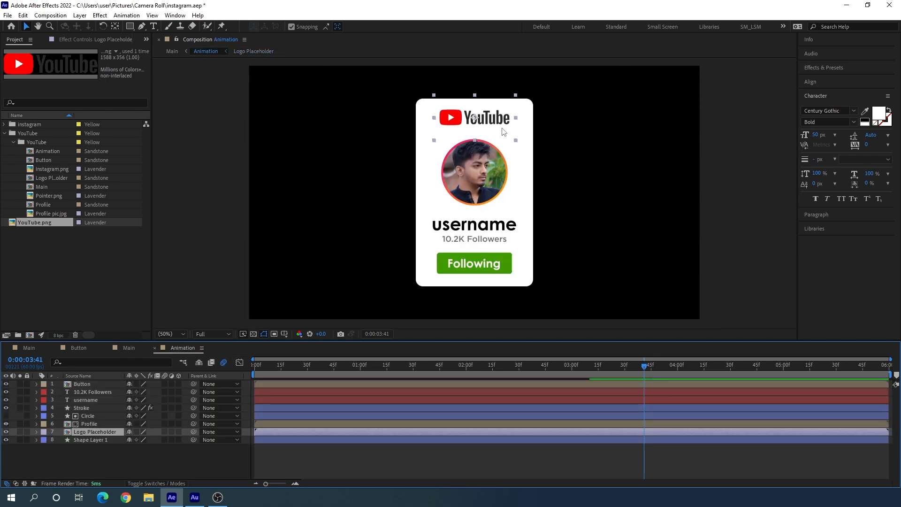
Turn off the Gradient Ramp effect on the Stroke layer around the profile picture.
{"action": "scroll", "coordinate": [496, 211], "scroll_direction": "up", "scroll_amount": 2}
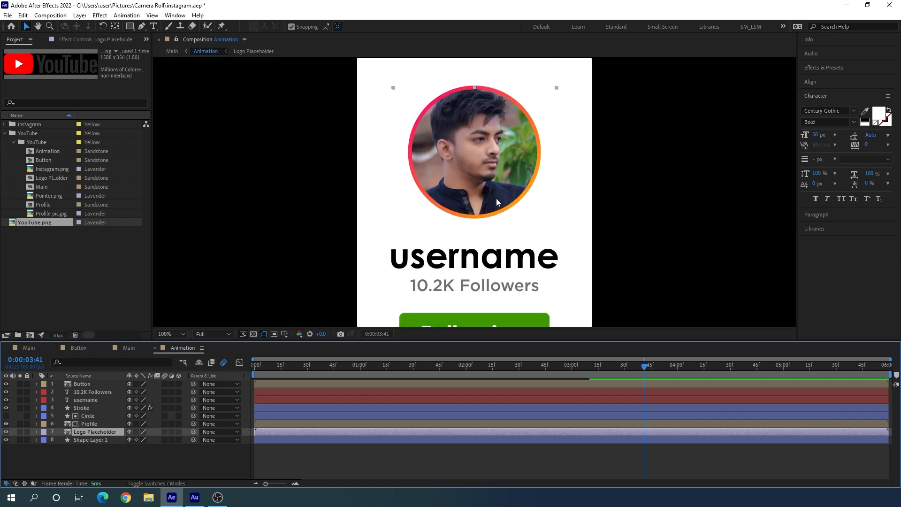
{"action": "scroll", "coordinate": [494, 183], "scroll_direction": "up", "scroll_amount": 2}
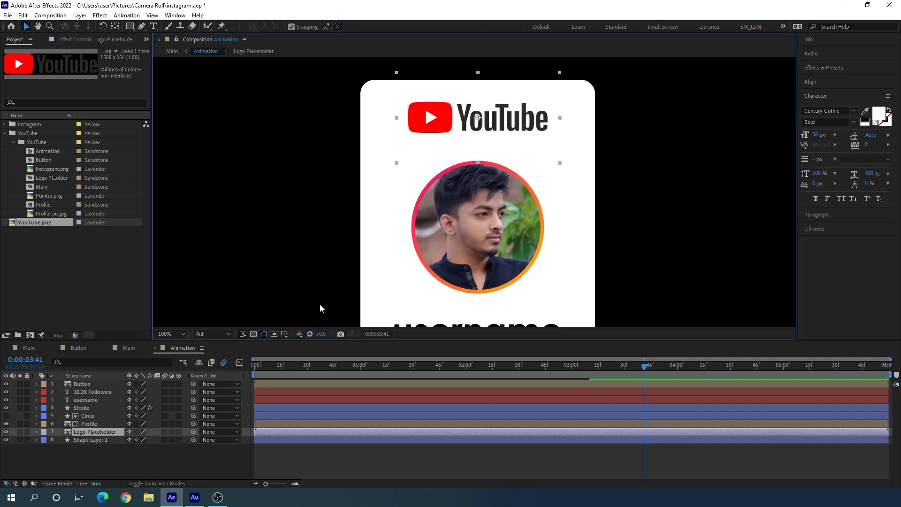
{"action": "left_click", "coordinate": [86, 407]}
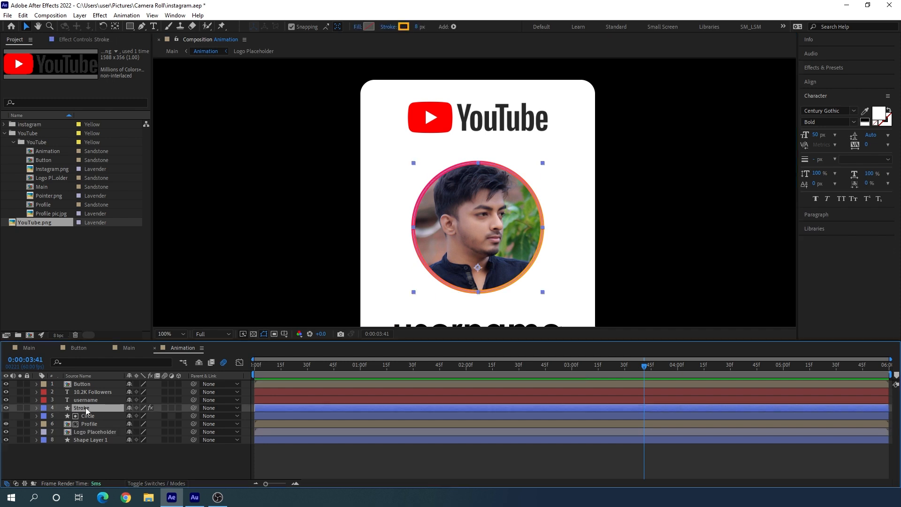
{"action": "left_click", "coordinate": [84, 39]}
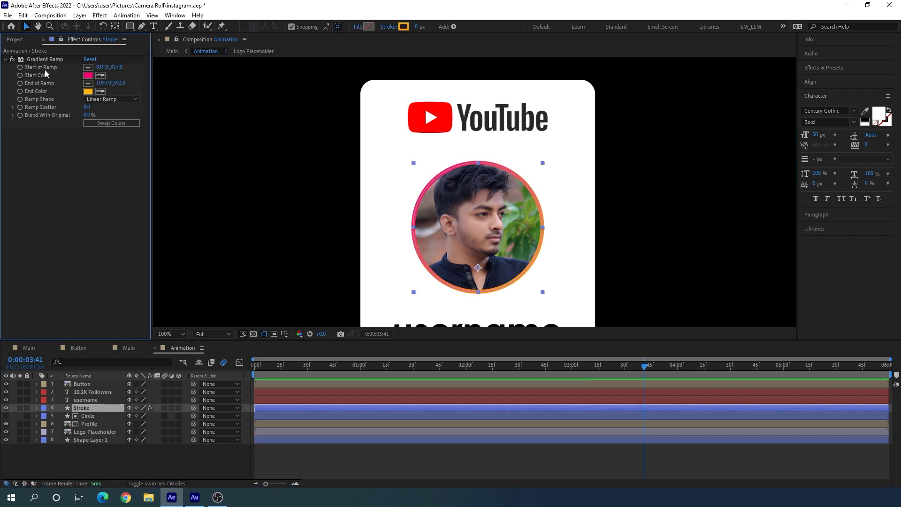
{"action": "left_click", "coordinate": [12, 59]}
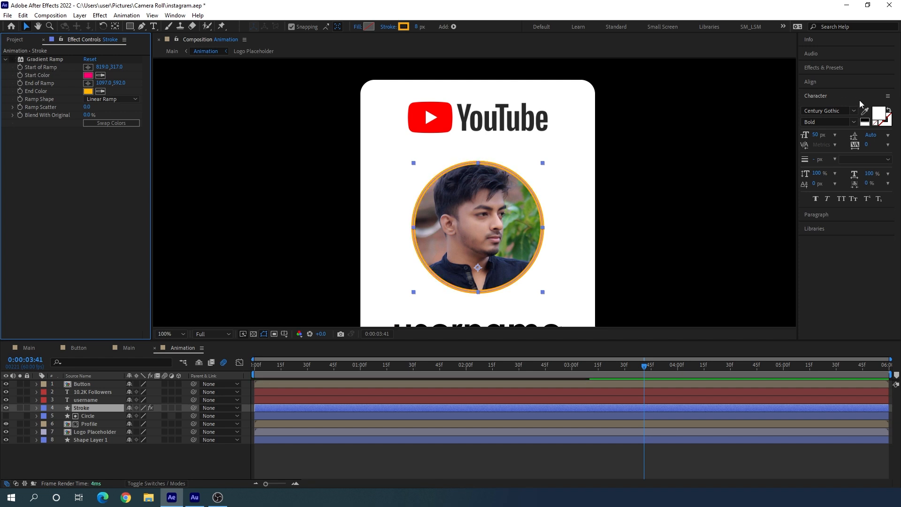